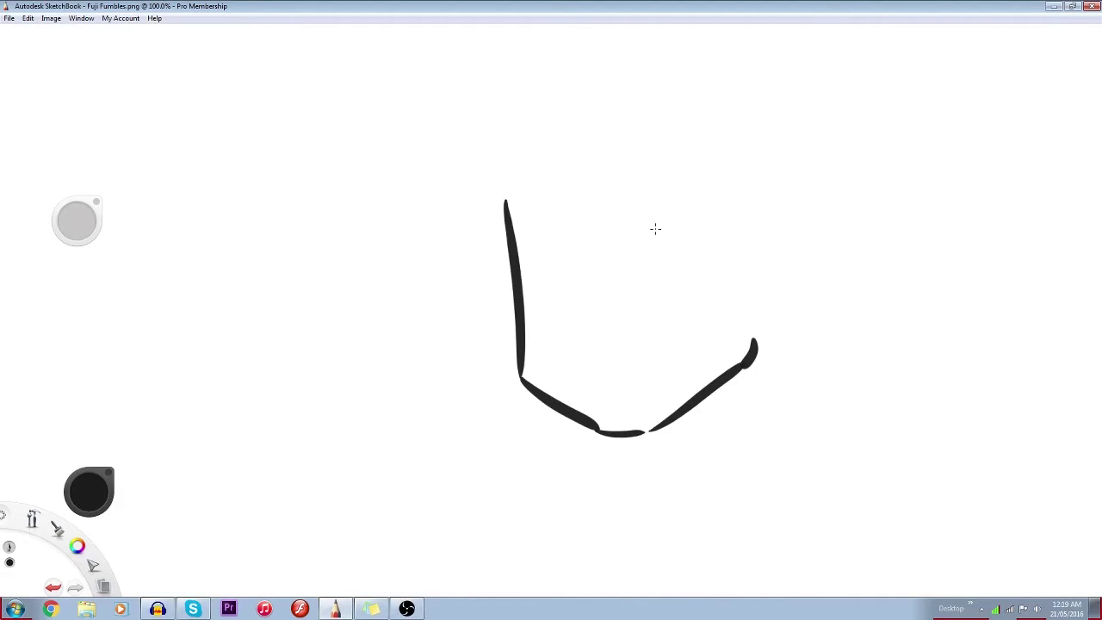
Draw the ear and a pair of angry, narrowed eyes with thick slanted eyebrows inside the face outline
left_click_drag(745, 247, 754, 300)
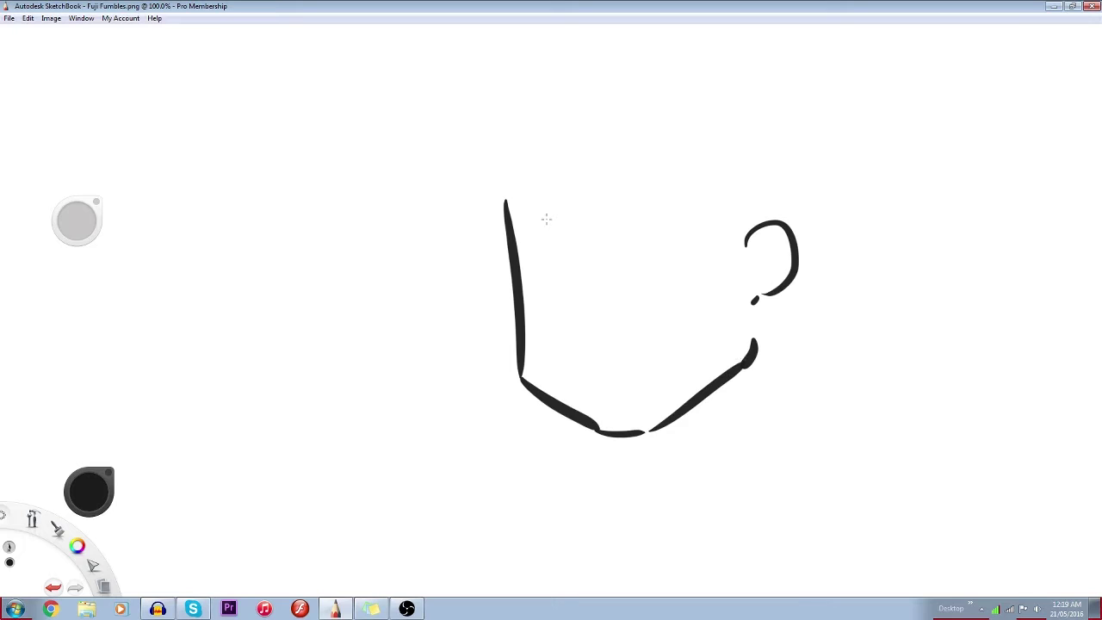
mouse_move(519, 215)
left_mouse_down()
mouse_move(571, 227)
mouse_move(558, 232)
left_mouse_up()
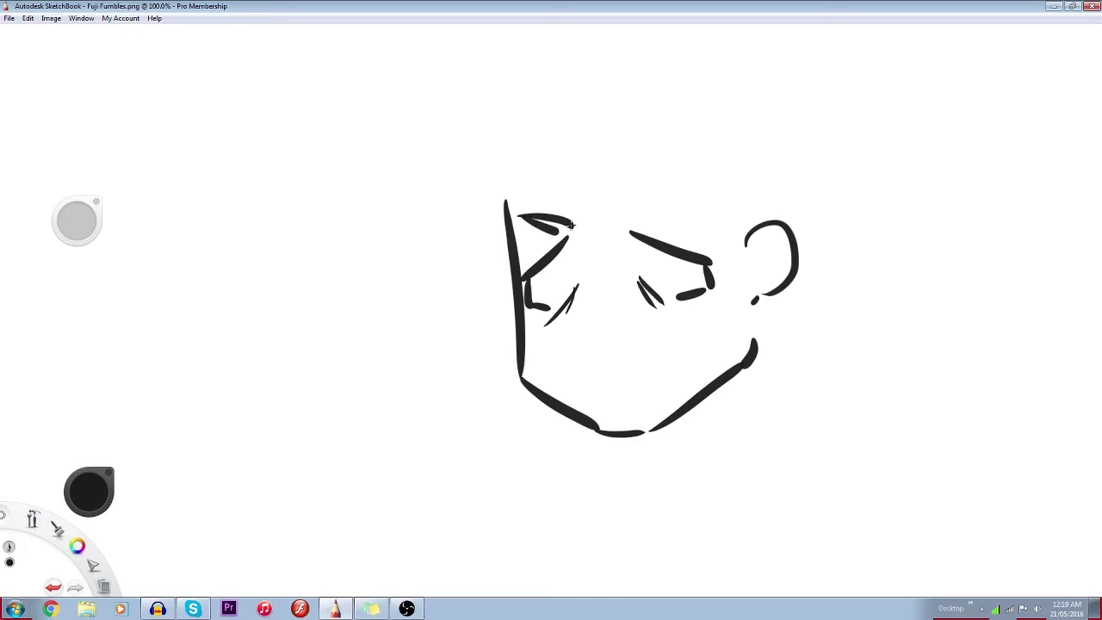
mouse_move(554, 231)
left_mouse_down()
mouse_move(570, 238)
mouse_move(688, 203)
left_mouse_up()
left_click_drag(627, 232, 696, 215)
left_click_drag(699, 204, 683, 224)
left_click_drag(574, 221, 585, 248)
left_click_drag(553, 261, 570, 247)
left_click_drag(605, 219, 608, 241)
left_click_drag(669, 258, 699, 284)
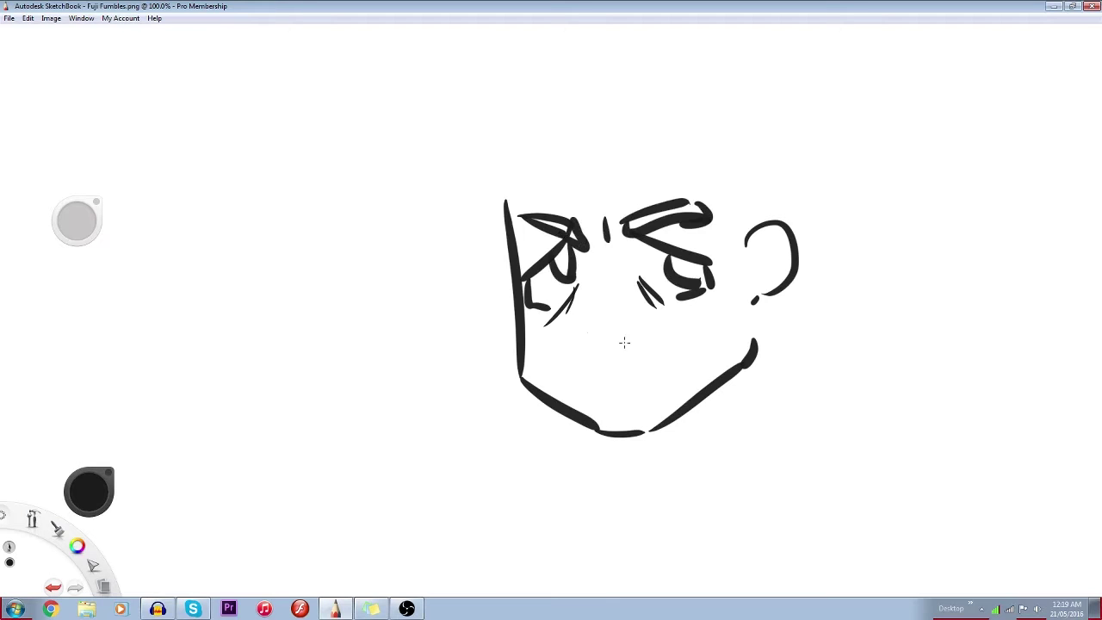
Draw a small pointed nose and a wide rectangular mouth filled with zigzag teeth
left_click_drag(588, 333, 596, 347)
mouse_move(562, 372)
left_mouse_down()
mouse_move(704, 368)
mouse_move(587, 389)
left_mouse_up()
left_click_drag(697, 377, 675, 379)
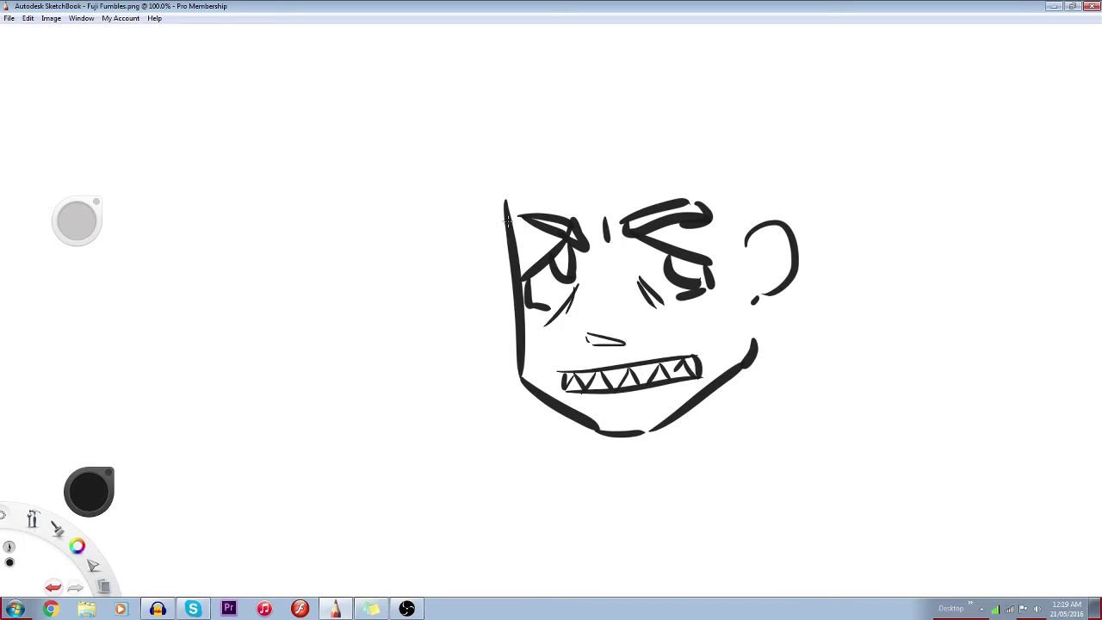
Draw a curved headband across the forehead with a round plate on one side and a rectangular plate on the other
left_click_drag(492, 231, 779, 225)
left_click_drag(512, 148, 498, 160)
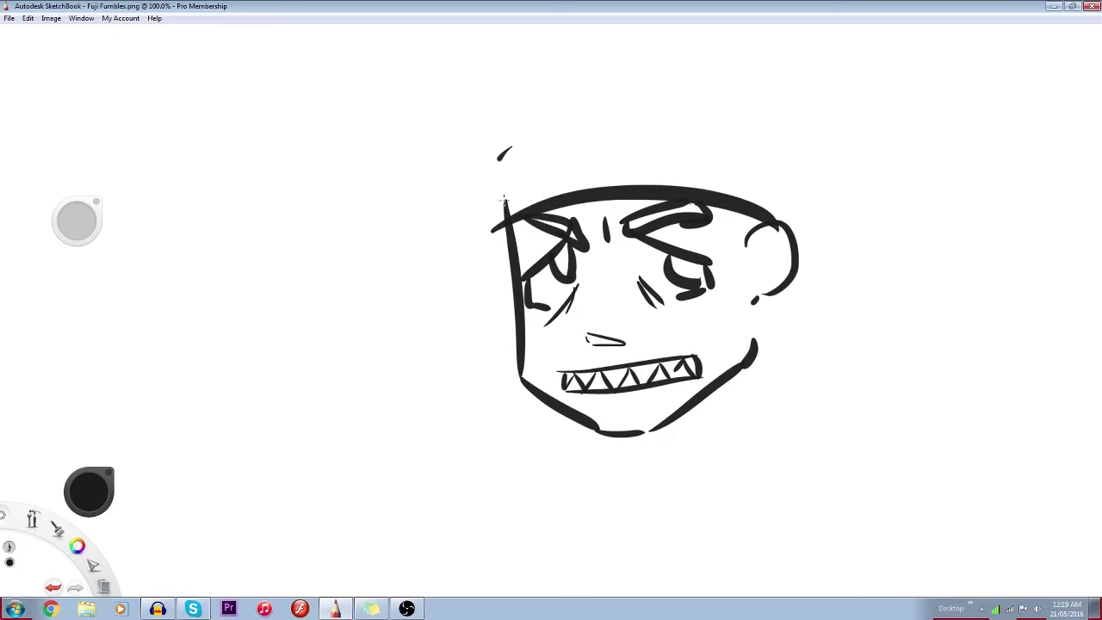
left_click_drag(505, 201, 579, 157)
left_click_drag(513, 151, 579, 158)
mouse_move(650, 128)
left_mouse_down()
mouse_move(643, 164)
mouse_move(742, 142)
mouse_move(772, 154)
left_mouse_up()
left_click_drag(645, 164, 735, 184)
left_click_drag(754, 157, 740, 191)
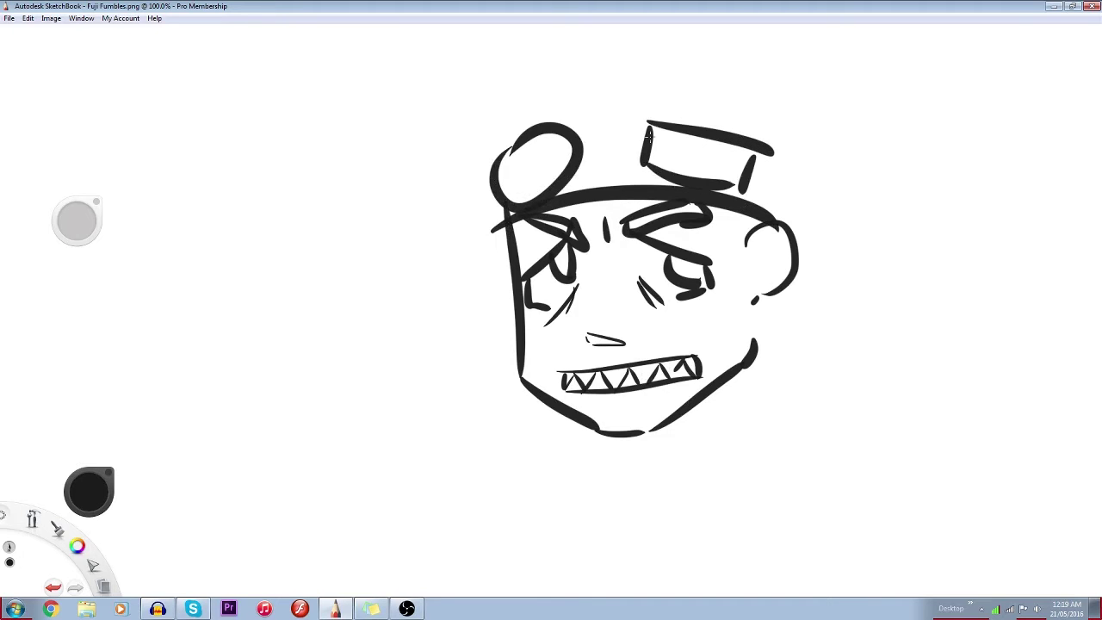
left_click_drag(645, 129, 582, 140)
left_click_drag(762, 158, 797, 194)
left_click_drag(799, 198, 780, 225)
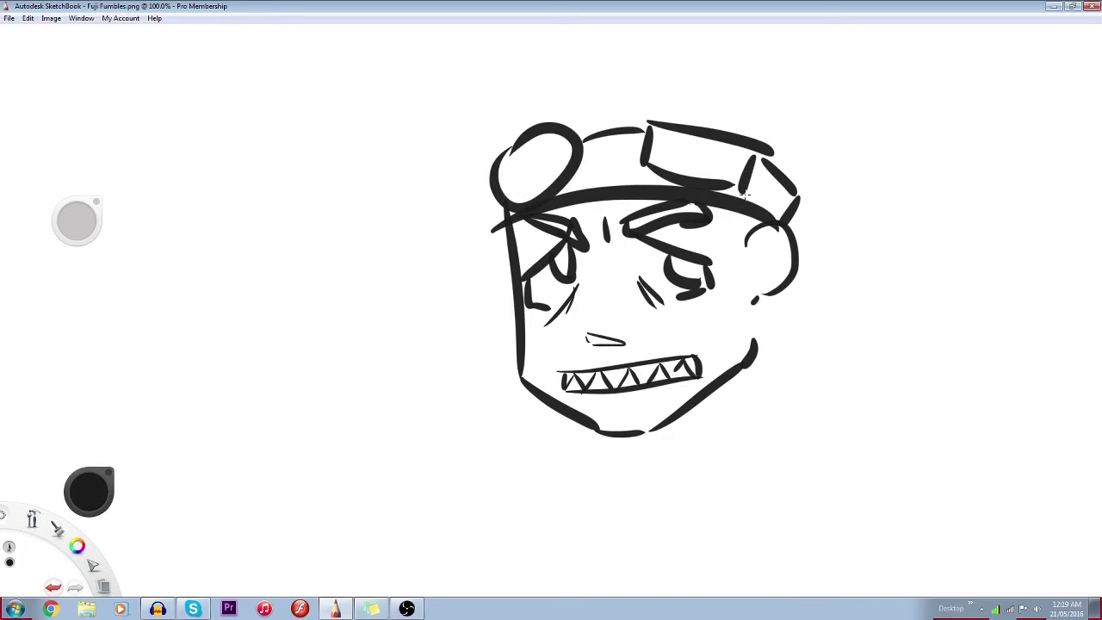
Draw jagged hair strands hanging from under the headband over the forehead and beside the face
left_click_drag(508, 235, 478, 294)
left_click_drag(501, 280, 504, 311)
left_click_drag(572, 213, 609, 289)
mouse_move(596, 203)
left_mouse_down()
mouse_move(610, 289)
mouse_move(627, 260)
left_mouse_up()
left_click_drag(622, 202, 626, 261)
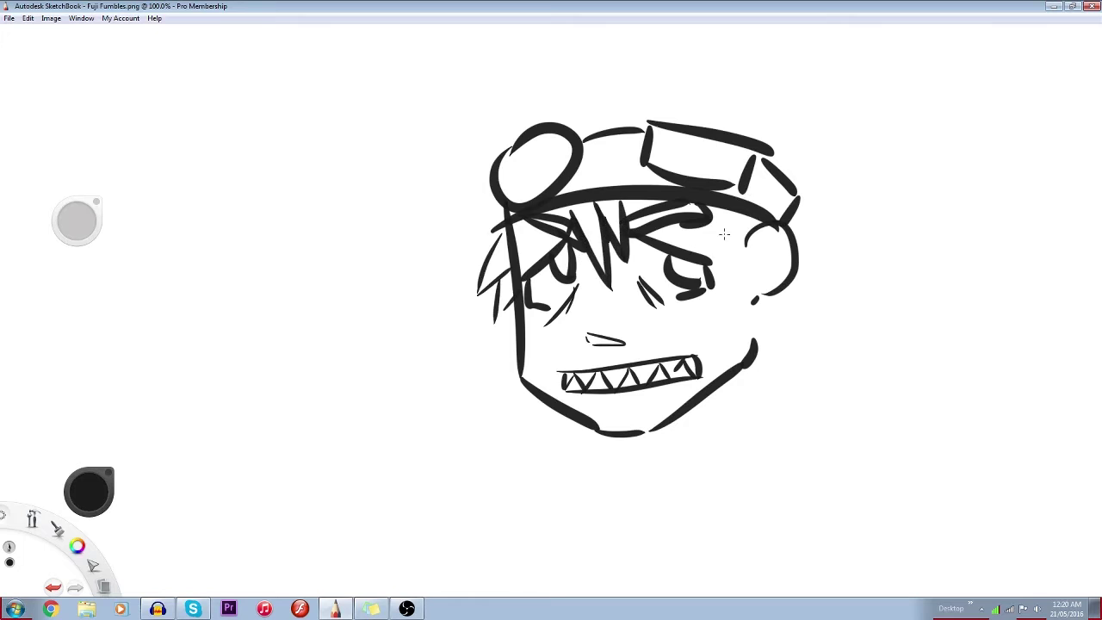
left_click_drag(718, 208, 718, 291)
mouse_move(758, 225)
left_mouse_down()
mouse_move(744, 281)
mouse_move(747, 264)
left_mouse_up()
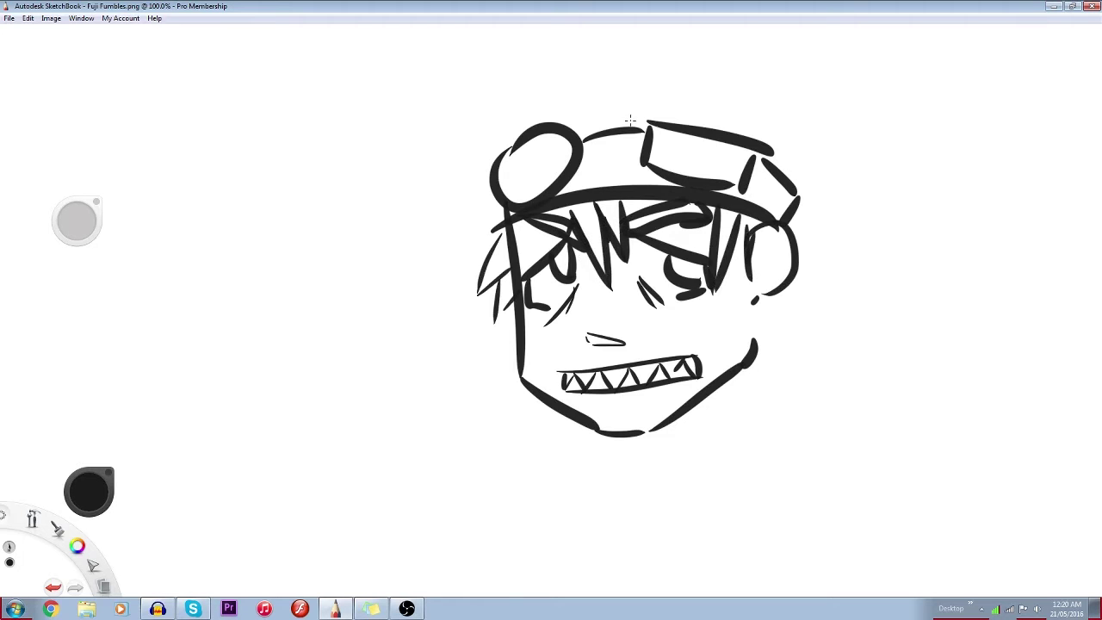
Draw the tall hair outline above the headband, ending in spikes on the side with the ear
key("space")
left_click_drag(493, 191, 529, 284)
left_click_drag(527, 284, 500, 305)
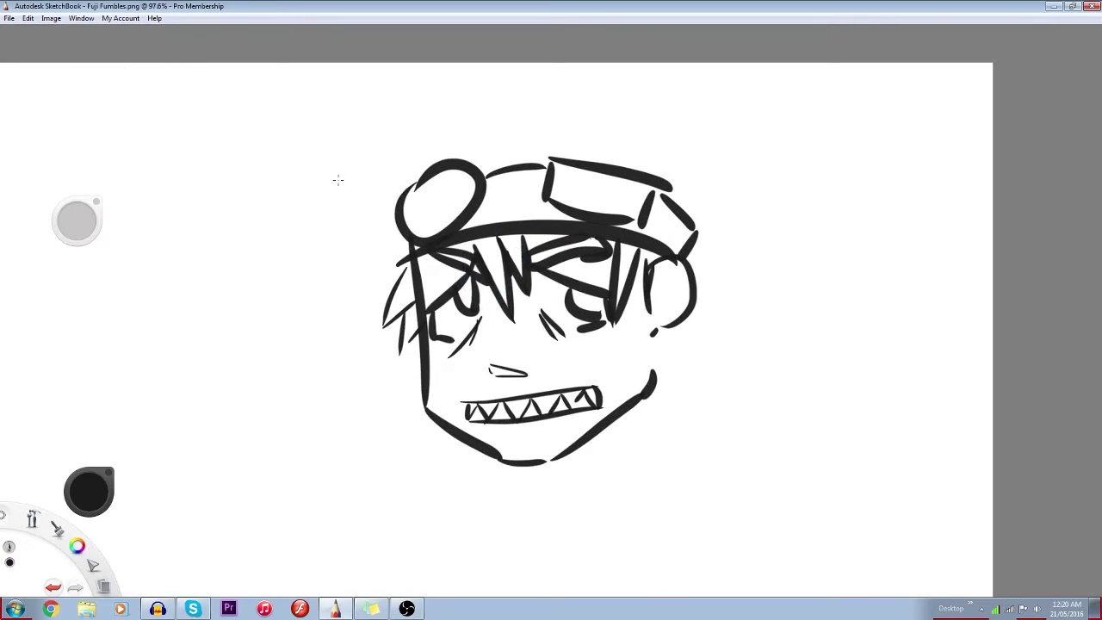
mouse_move(376, 168)
left_mouse_down()
mouse_move(387, 297)
mouse_move(564, 67)
left_mouse_up()
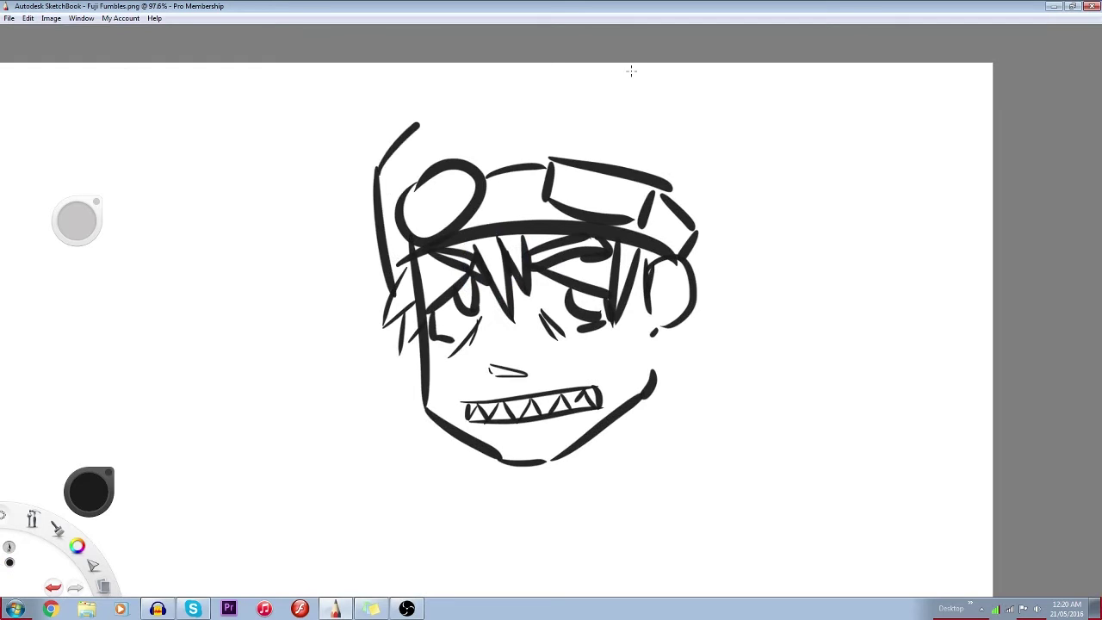
mouse_move(637, 73)
left_mouse_down()
mouse_move(719, 119)
mouse_move(689, 269)
left_mouse_up()
key("space")
mouse_move(495, 178)
left_mouse_down()
mouse_move(571, 211)
mouse_move(583, 279)
left_mouse_up()
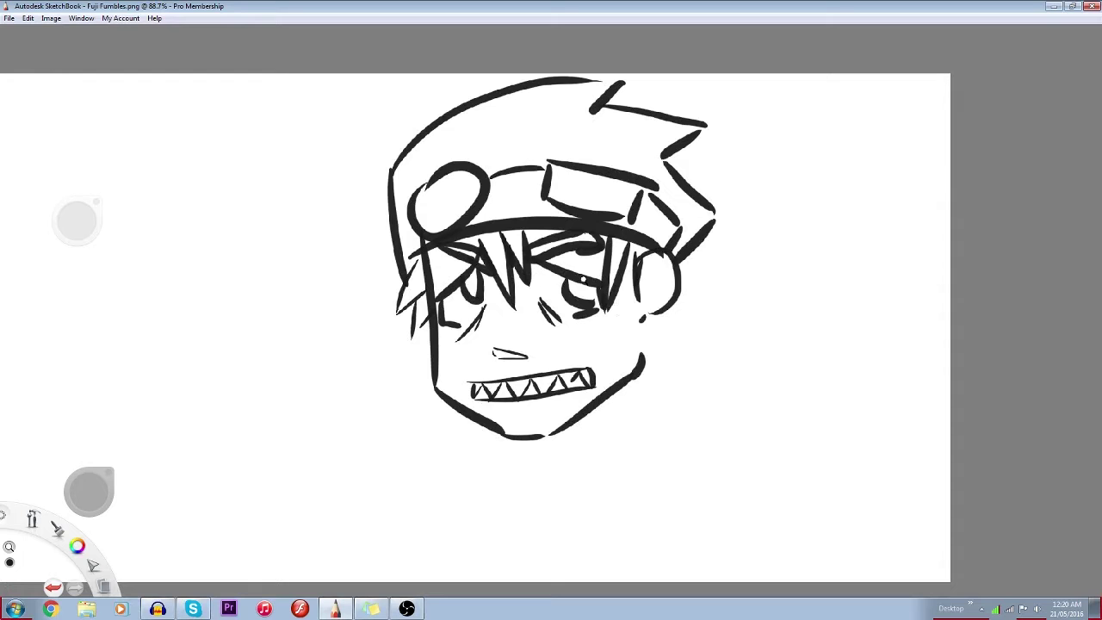
key("space")
left_click_drag(839, 256, 960, 278)
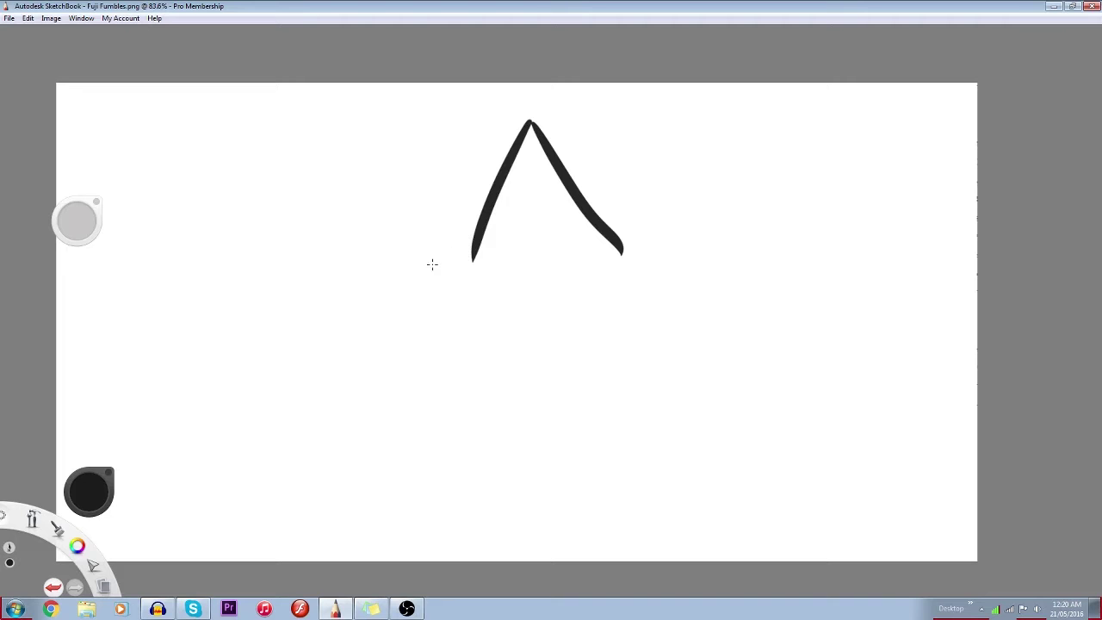
Complete the large five-pointed star outline around a rounded face with a pointed chin
mouse_move(472, 255)
left_mouse_down()
mouse_move(353, 283)
mouse_move(458, 349)
left_mouse_up()
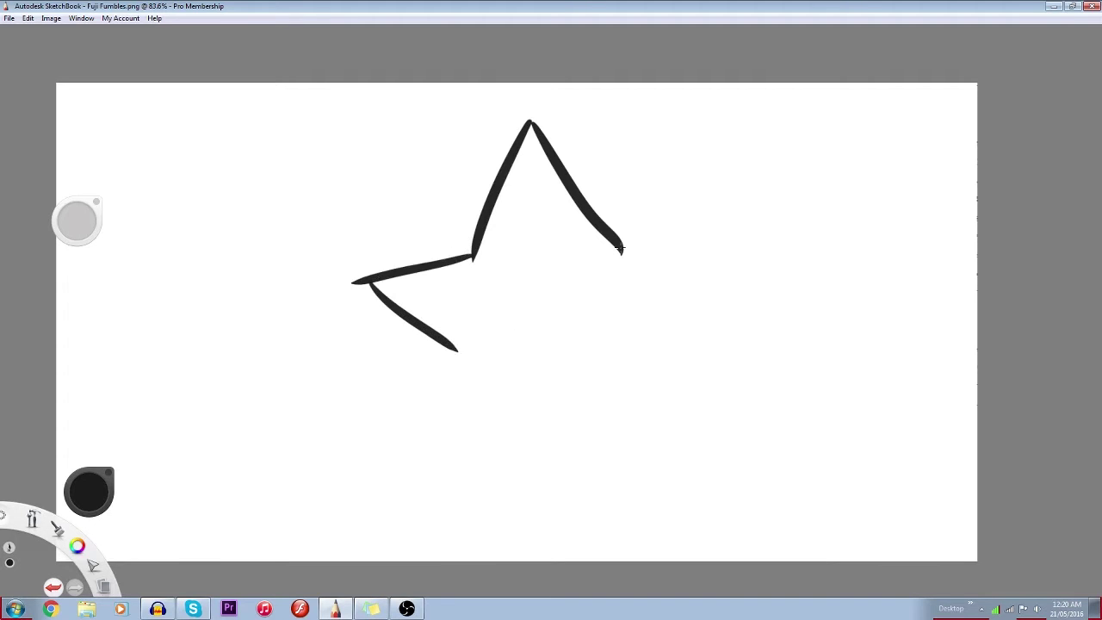
mouse_move(620, 249)
left_mouse_down()
mouse_move(744, 238)
mouse_move(668, 333)
left_mouse_up()
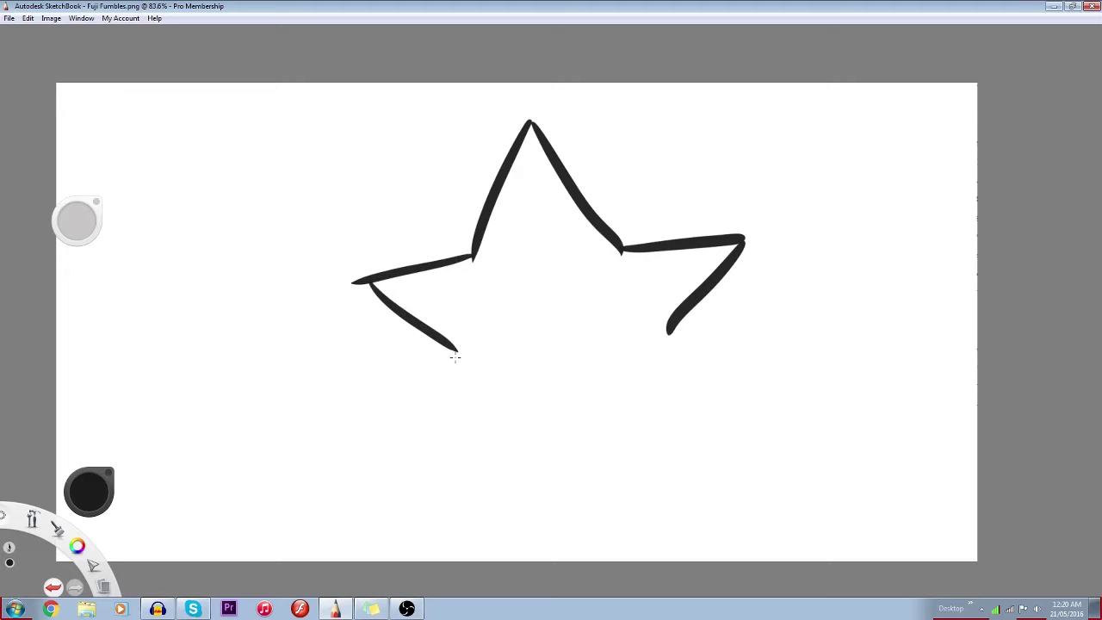
left_click_drag(455, 358, 448, 421)
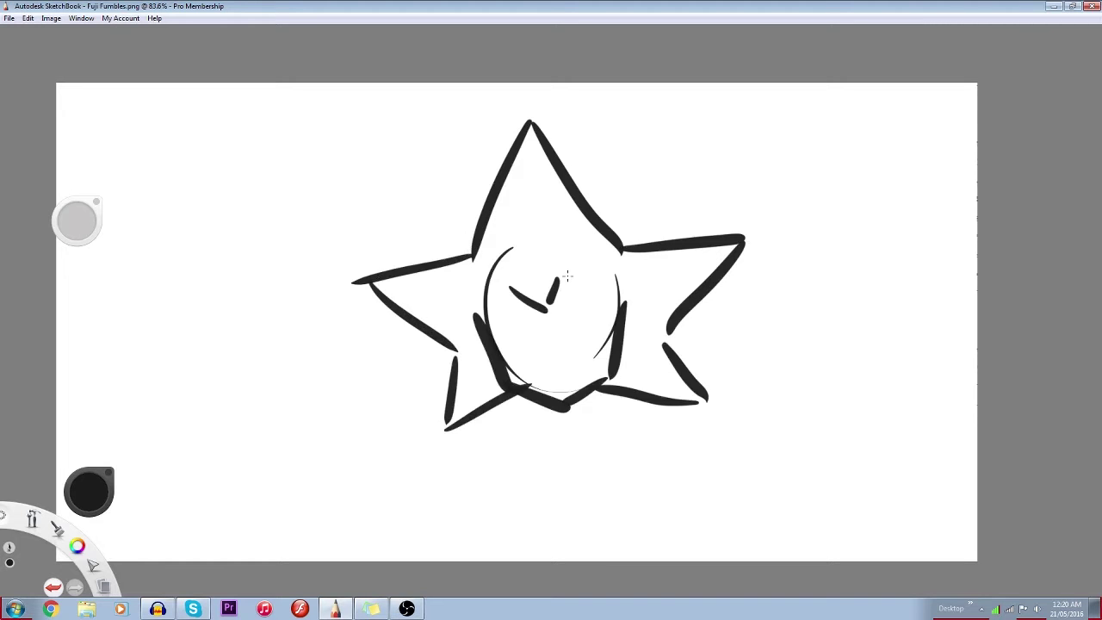
Add a zigzag fringe, two dot eyes and a straight mouth to the face inside the star
left_click_drag(566, 278, 599, 307)
mouse_move(513, 293)
left_mouse_down()
mouse_move(497, 315)
mouse_move(480, 309)
left_mouse_up()
left_click(521, 335)
left_click(576, 329)
left_click_drag(518, 368, 577, 364)
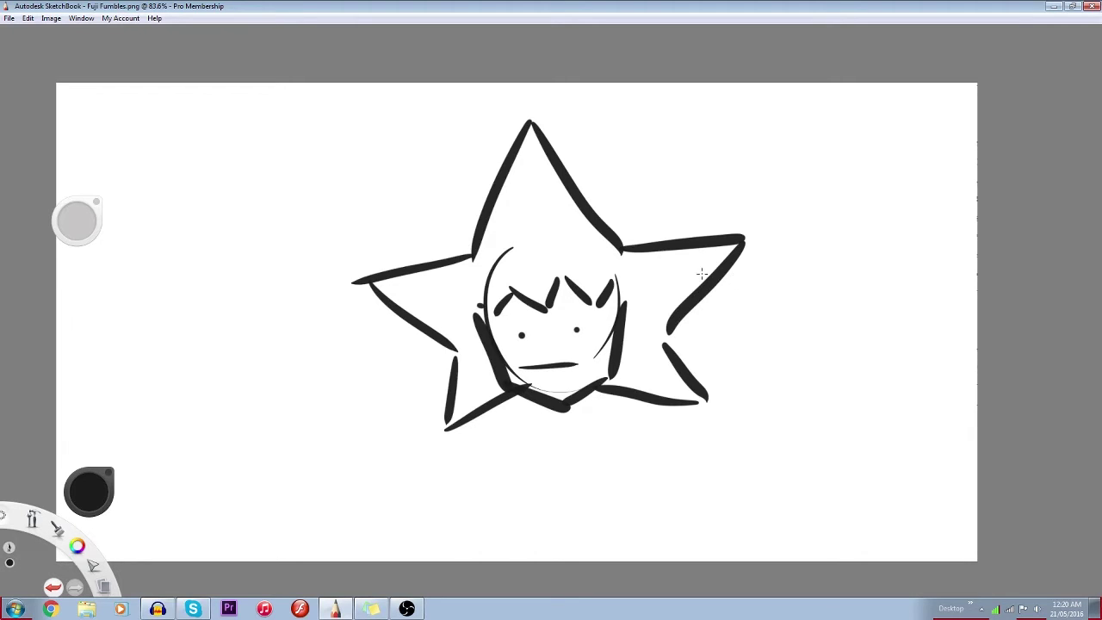
Draw a thick bowl-shaped collar beneath the chin of the star-framed head
left_click_drag(492, 417, 620, 405)
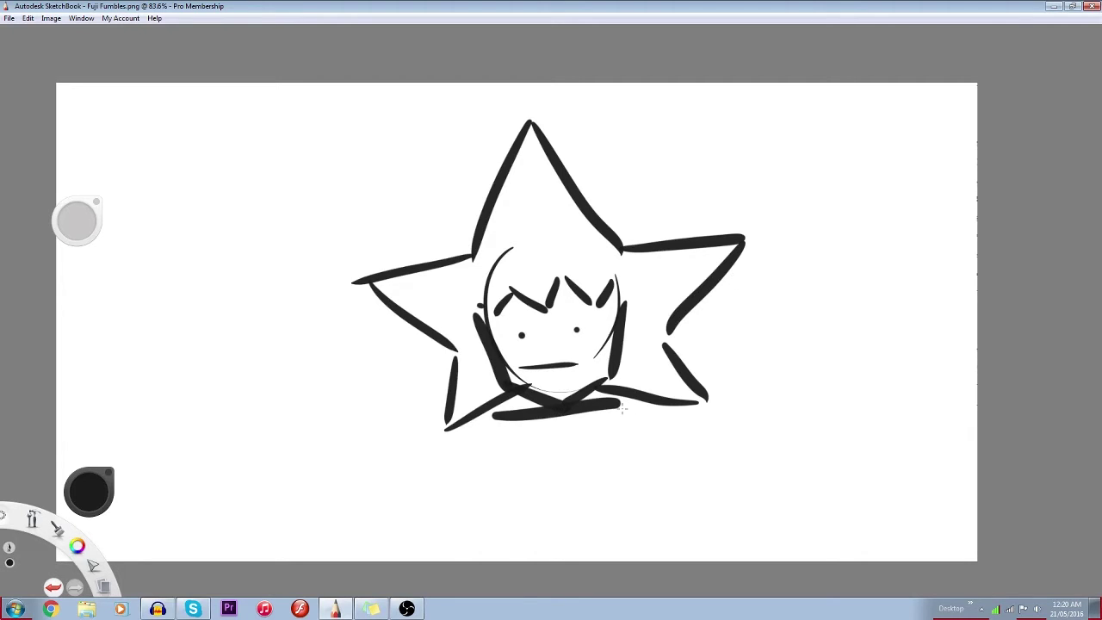
left_click_drag(497, 417, 560, 455)
left_click_drag(623, 407, 586, 439)
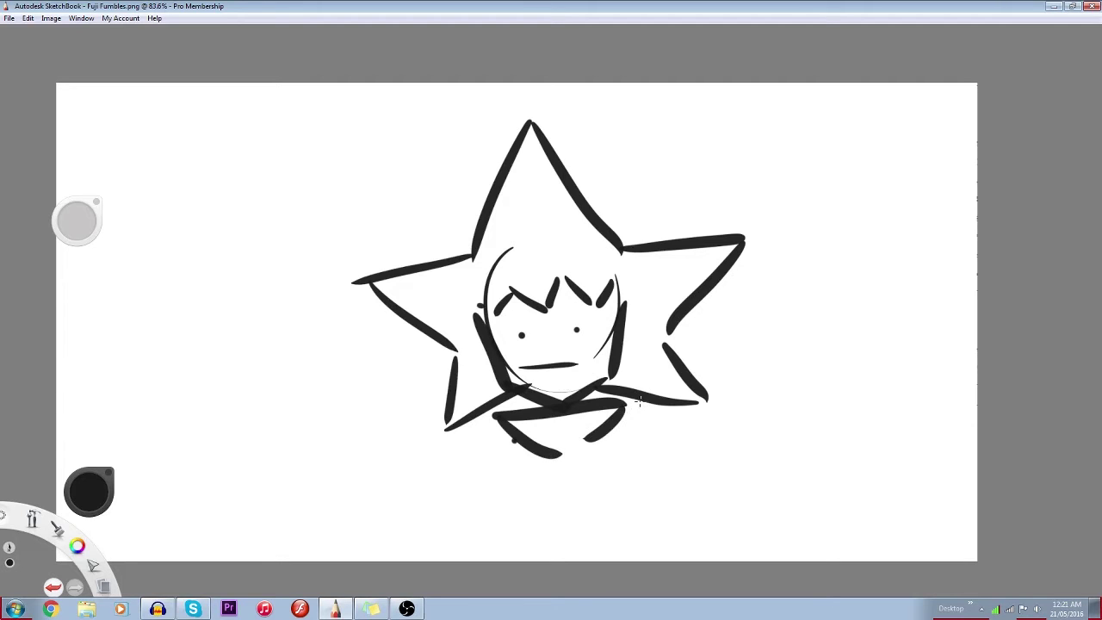
left_click_drag(514, 441, 608, 433)
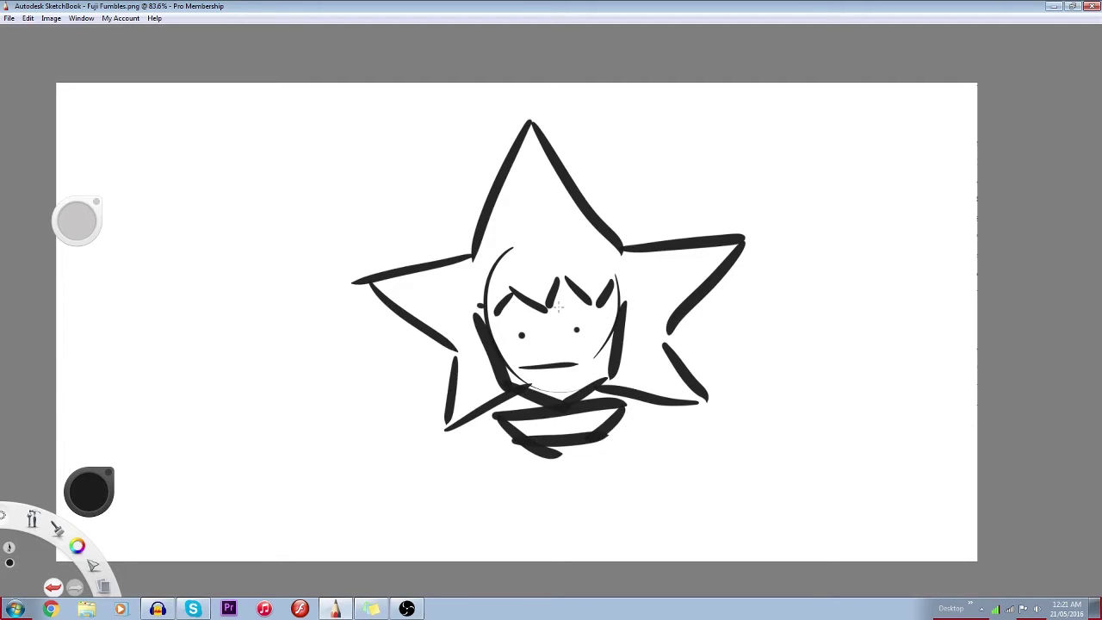
Start a new canvas and draw an angular face outline with two flat-lidded eyes
left_click(8, 19)
left_click(13, 32)
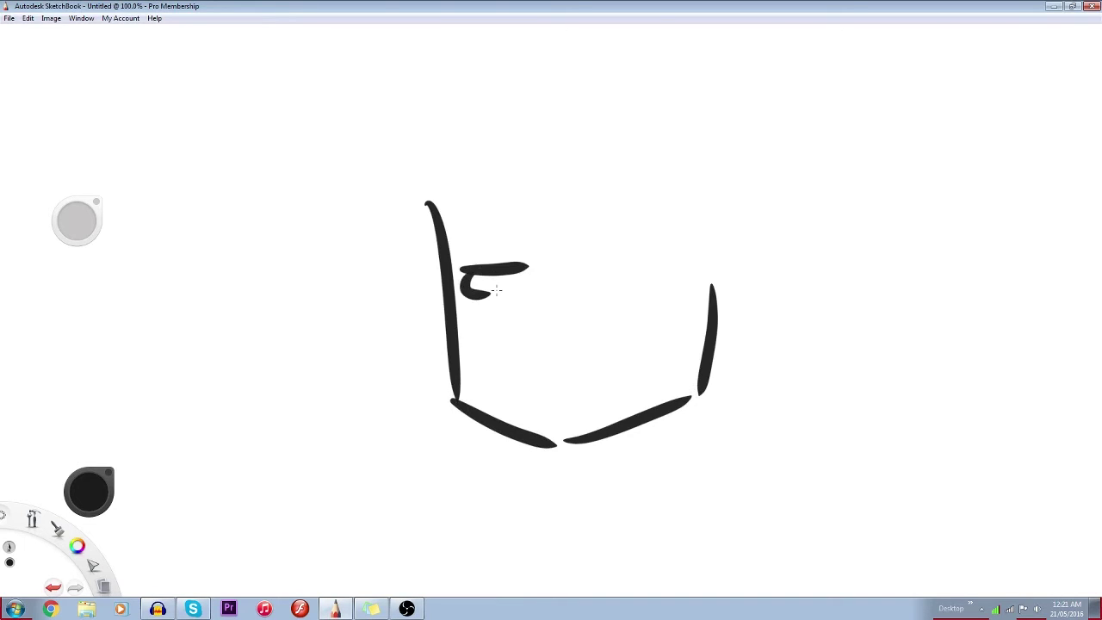
mouse_move(582, 263)
left_mouse_down()
mouse_move(646, 257)
mouse_move(658, 289)
mouse_move(637, 300)
mouse_move(621, 269)
left_mouse_up()
left_click_drag(507, 270, 517, 290)
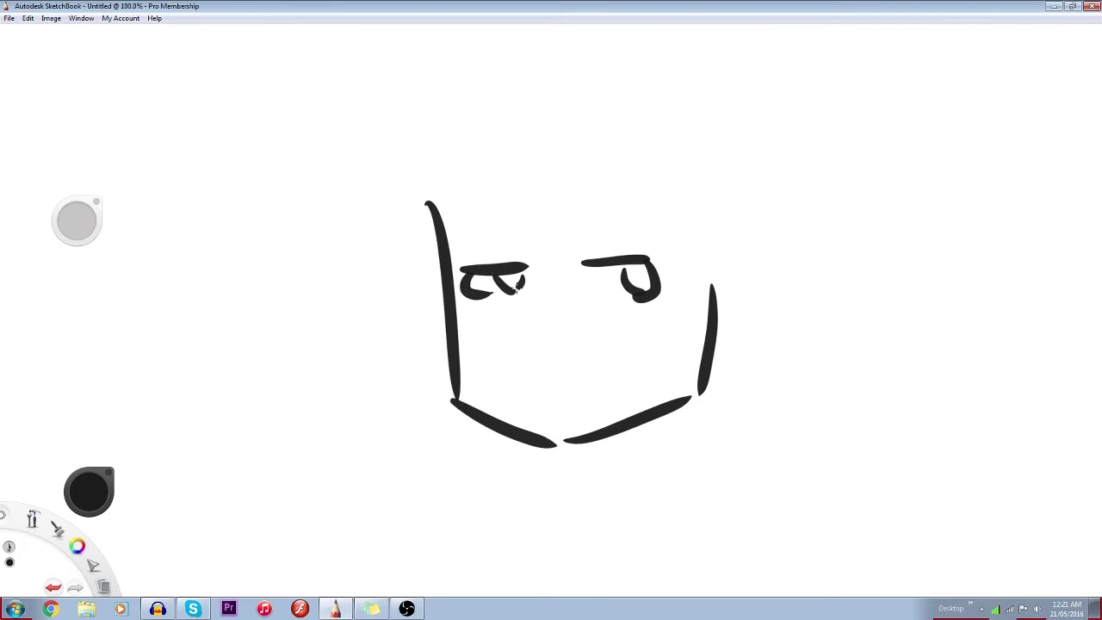
Draw the rounded hair outline, a long pointed fringe over the eyes, and the ear
left_click_drag(436, 182, 568, 84)
left_click_drag(649, 84, 733, 157)
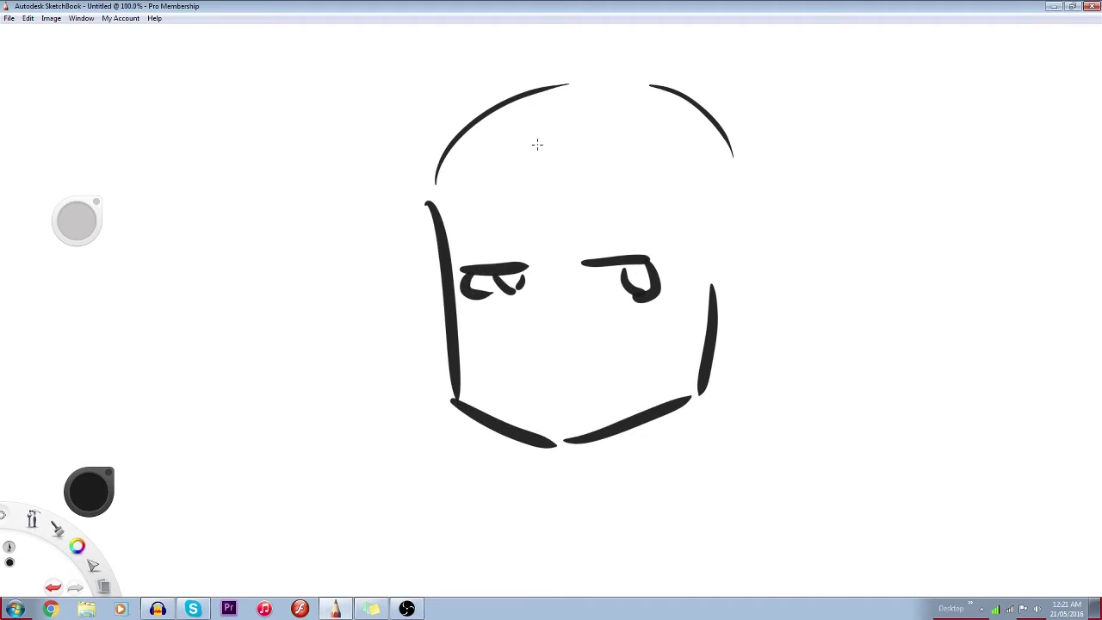
left_click_drag(548, 76, 512, 192)
mouse_move(532, 291)
left_mouse_down()
mouse_move(596, 198)
mouse_move(580, 272)
mouse_move(627, 196)
mouse_move(736, 233)
left_mouse_up()
mouse_move(652, 212)
left_mouse_down()
mouse_move(667, 301)
mouse_move(720, 225)
mouse_move(718, 184)
left_mouse_up()
mouse_move(722, 256)
left_mouse_down()
mouse_move(742, 241)
mouse_move(723, 332)
left_mouse_up()
left_click_drag(732, 165, 728, 238)
left_click_drag(717, 188, 714, 199)
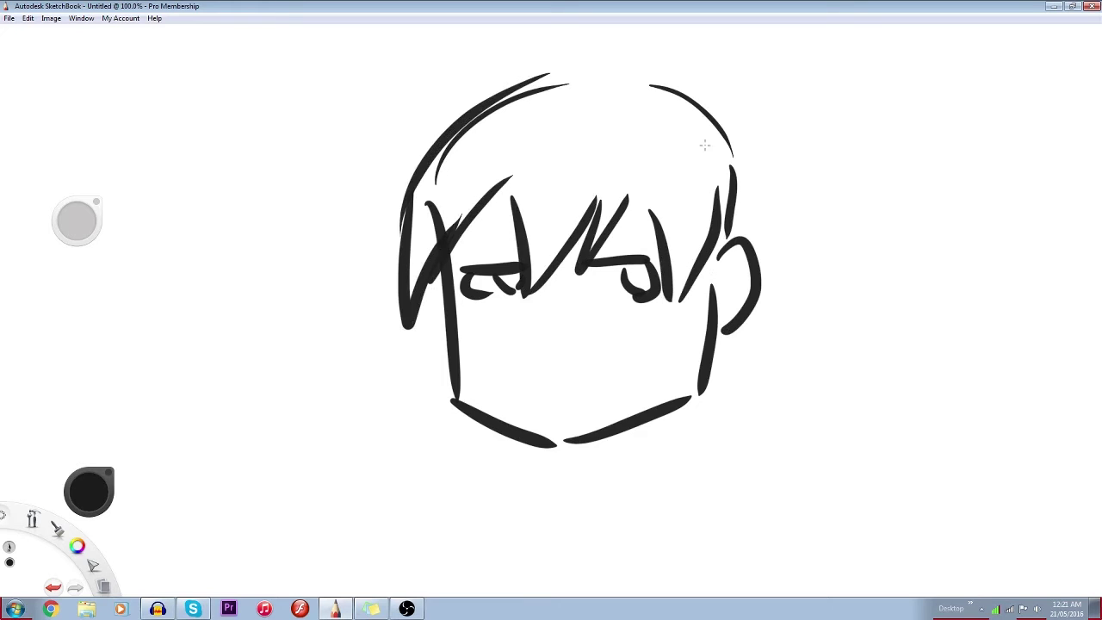
Draw curved horizontal stripes across the hair on the side with the ear
mouse_move(658, 122)
left_mouse_down()
mouse_move(694, 109)
mouse_move(580, 128)
left_mouse_up()
mouse_move(577, 129)
left_mouse_down()
mouse_move(574, 153)
mouse_move(721, 137)
left_mouse_up()
mouse_move(722, 136)
left_mouse_down()
mouse_move(606, 162)
mouse_move(593, 187)
mouse_move(720, 178)
left_mouse_up()
mouse_move(603, 199)
left_mouse_down()
mouse_move(721, 182)
mouse_move(663, 222)
left_mouse_up()
left_click_drag(670, 231, 713, 221)
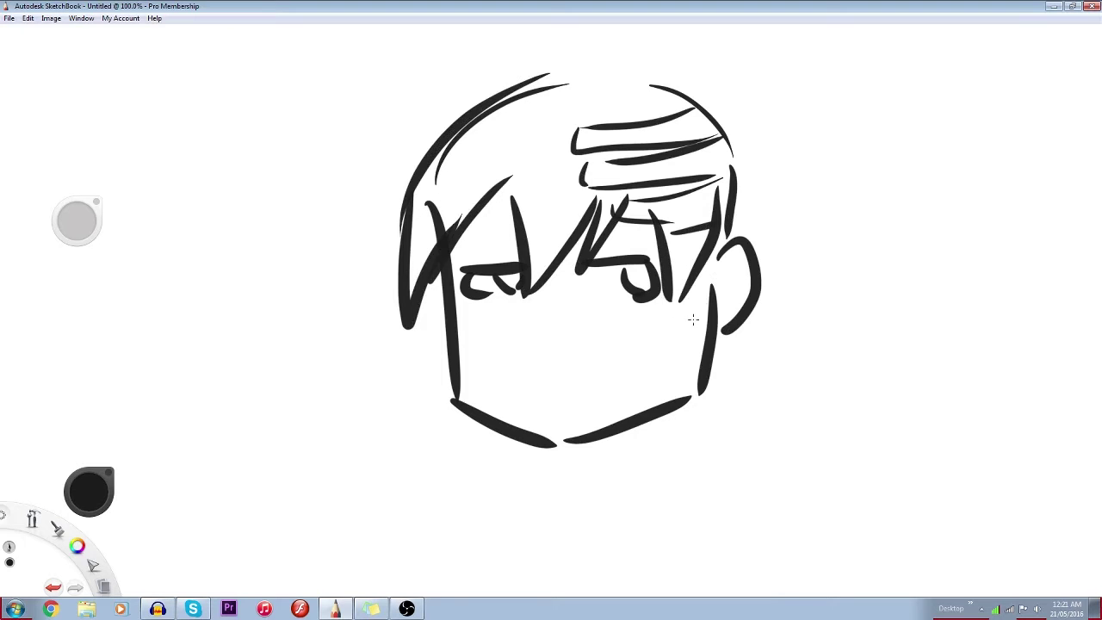
Draw a thin straight mouth and spiky hair tufts behind the jaw below the ear
left_click_drag(505, 377, 608, 368)
mouse_move(723, 330)
left_mouse_down()
mouse_move(721, 375)
mouse_move(689, 401)
left_mouse_up()
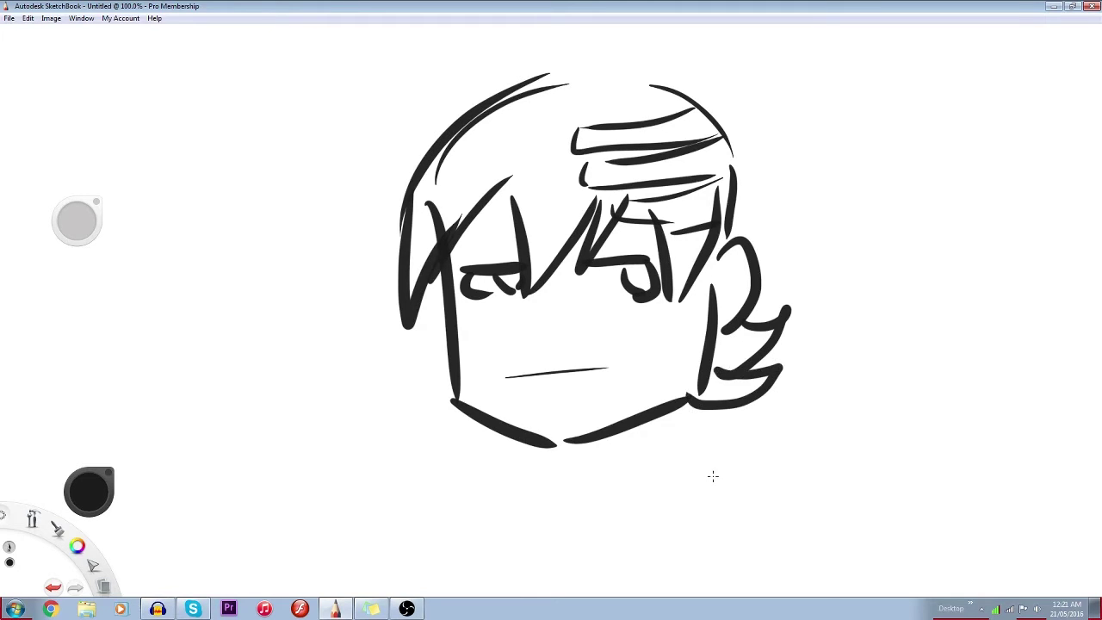
Draw a small skull ornament below the chin with collar and shoulder lines, and dot the pupils in the eyes
left_click_drag(613, 435, 617, 498)
left_click_drag(636, 452, 632, 503)
left_click(625, 484)
left_click(644, 484)
mouse_move(640, 457)
left_mouse_down()
mouse_move(644, 520)
mouse_move(615, 548)
mouse_move(638, 518)
mouse_move(647, 527)
left_mouse_up()
left_click_drag(621, 441, 547, 492)
mouse_move(542, 498)
left_mouse_down()
mouse_move(529, 515)
mouse_move(555, 525)
left_mouse_up()
left_click_drag(704, 410, 808, 522)
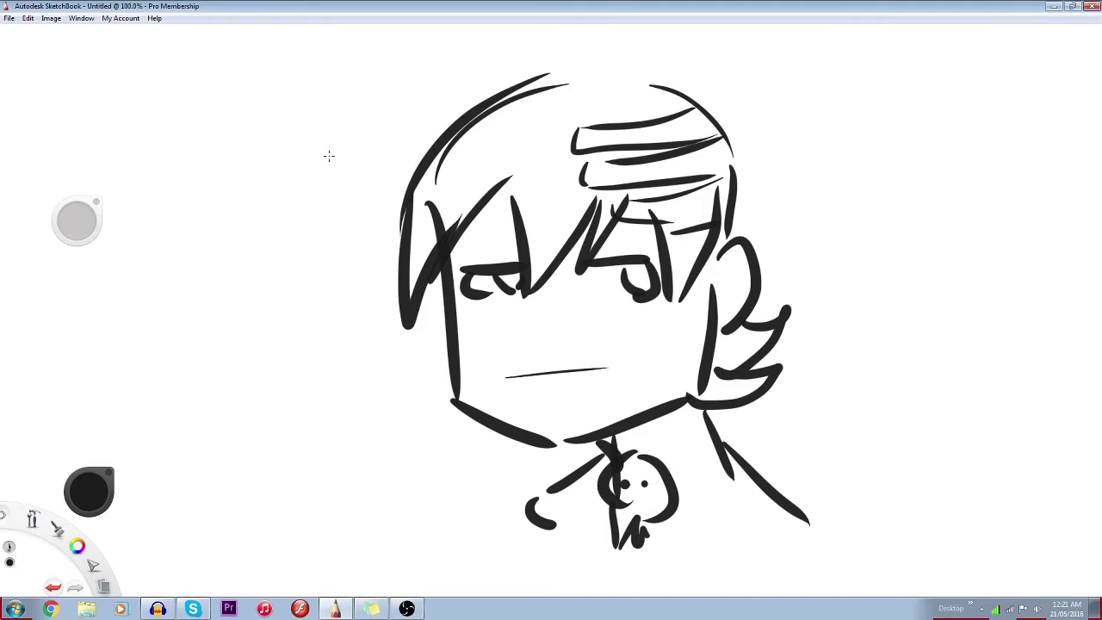
left_click_drag(636, 269, 641, 276)
Start a new canvas and draw one straight side of a face with a wide V-shaped jaw, redoing the long jaw stroke
left_click(8, 18)
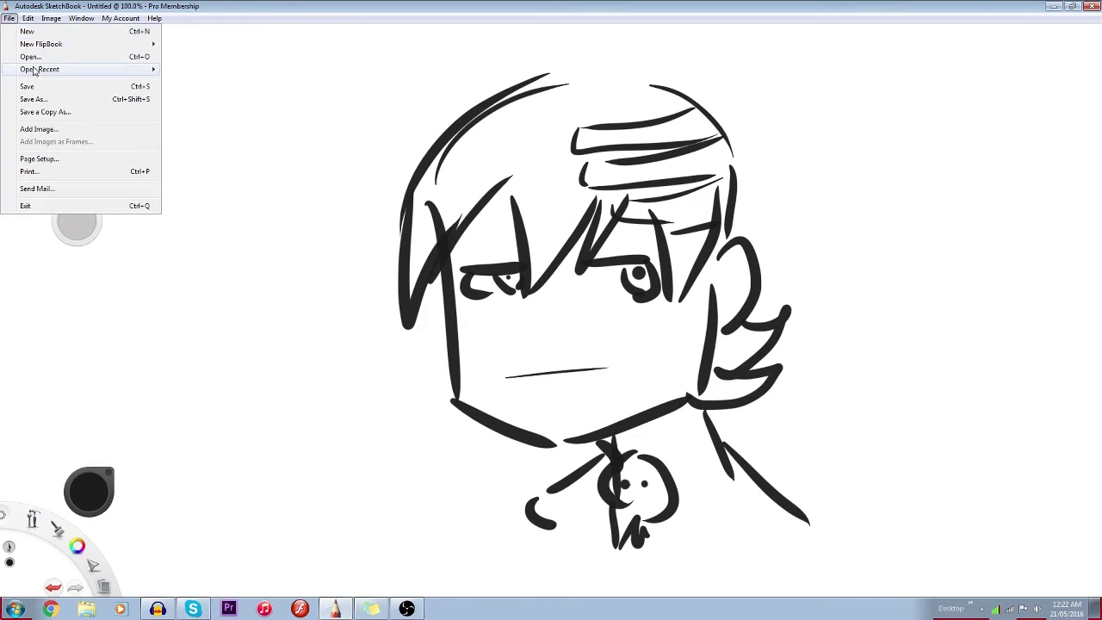
left_click(36, 37)
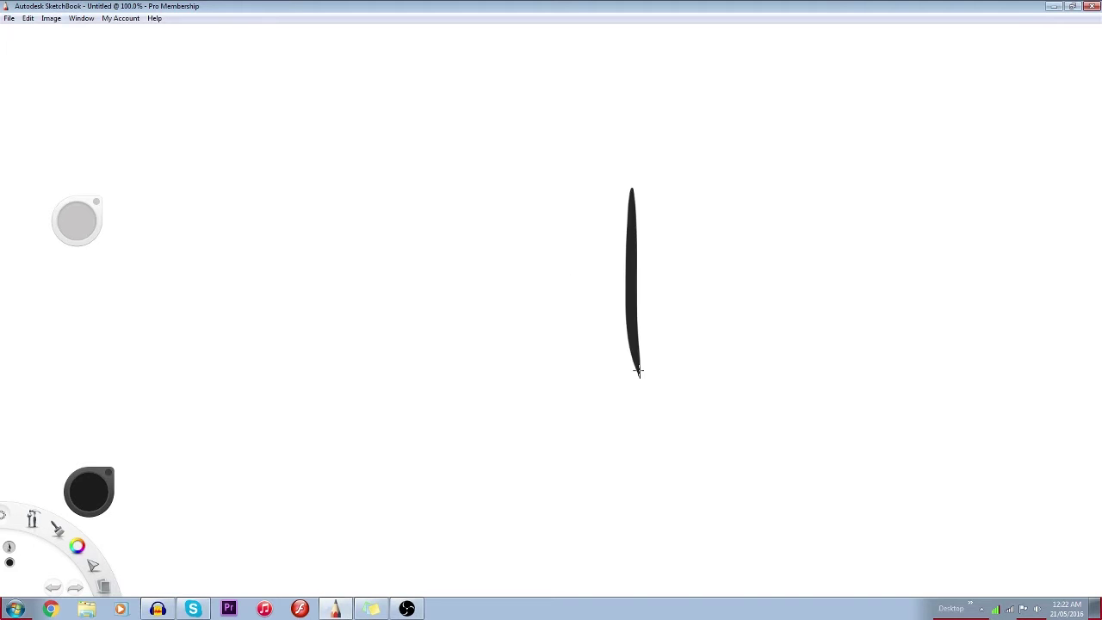
left_click_drag(630, 380, 535, 440)
left_click_drag(551, 424, 428, 391)
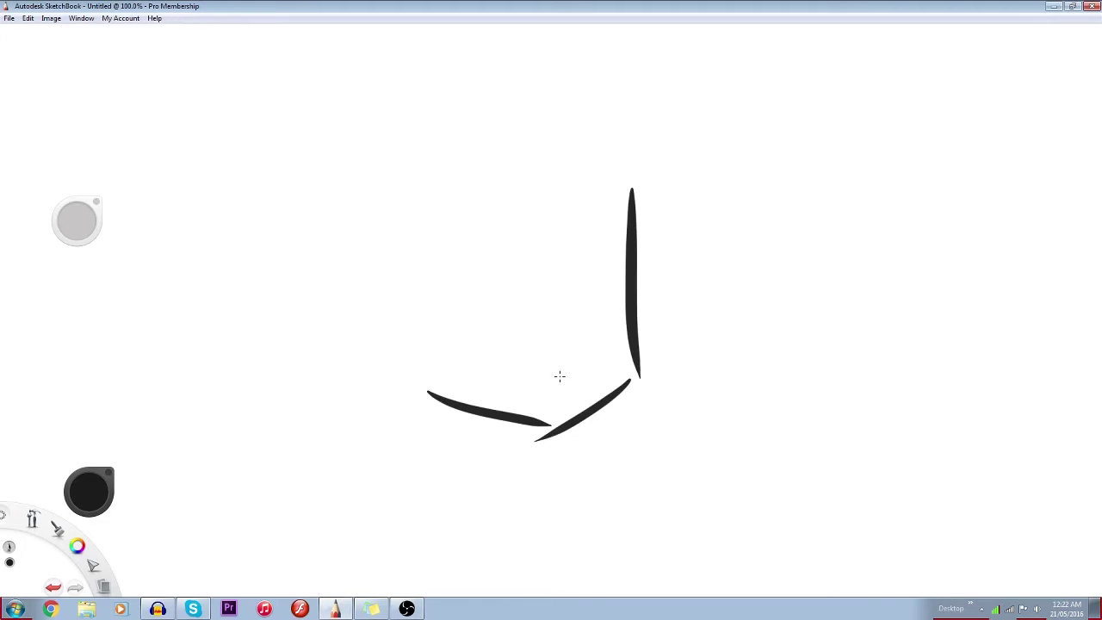
key("ctrl+z")
left_click_drag(403, 380, 530, 433)
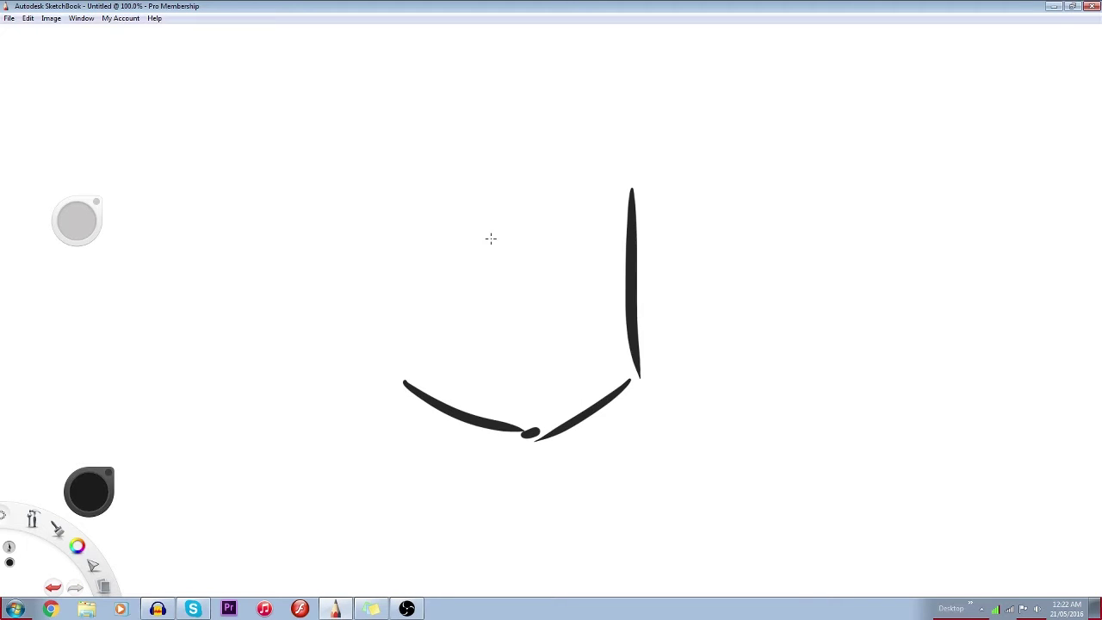
Draw two large rounded eyes with oval irises, each crossed by a curved line and small pupil marks
mouse_move(487, 232)
left_mouse_down()
mouse_move(438, 277)
mouse_move(471, 318)
left_mouse_up()
left_click_drag(581, 239, 624, 293)
left_click_drag(593, 314, 611, 311)
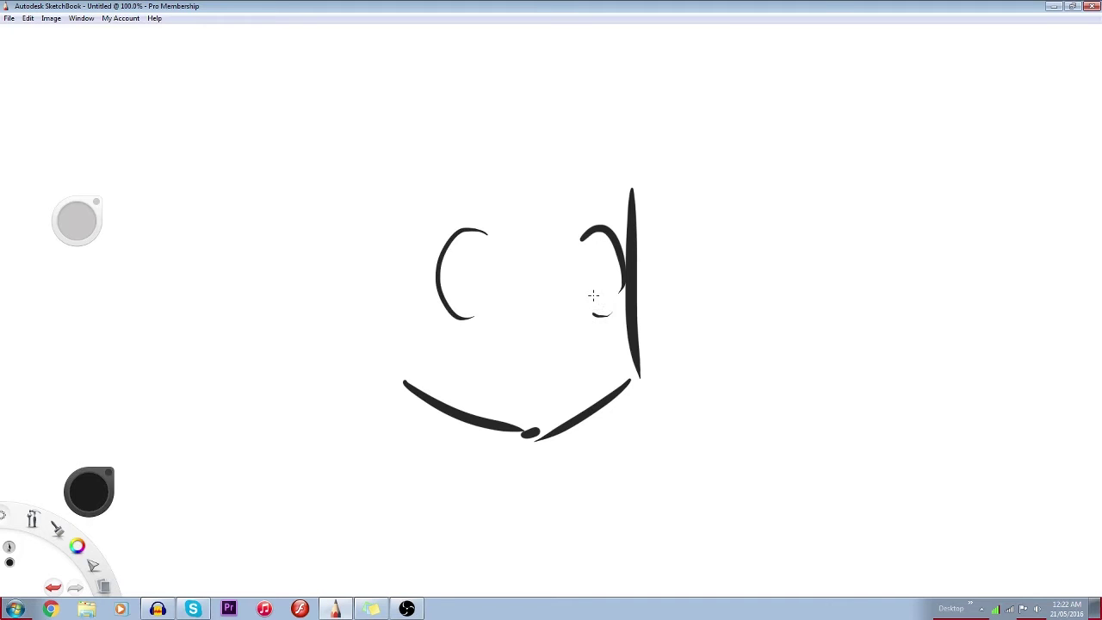
left_click_drag(474, 254, 472, 255)
mouse_move(591, 252)
left_mouse_down()
mouse_move(595, 300)
mouse_move(600, 251)
left_mouse_up()
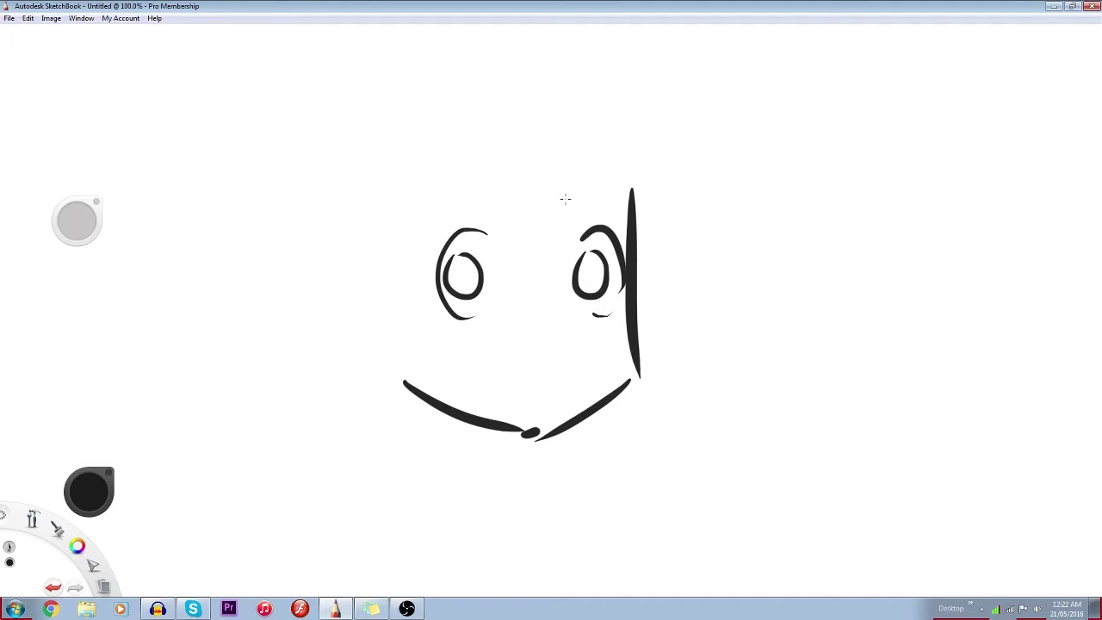
left_click_drag(588, 269, 593, 278)
left_click_drag(468, 275, 464, 281)
left_click_drag(577, 280, 605, 281)
left_click_drag(450, 278, 480, 279)
Draw pointed bangs between and beside the eyes, plus loose curved hair strands in front of the ear area
left_click_drag(509, 159, 544, 254)
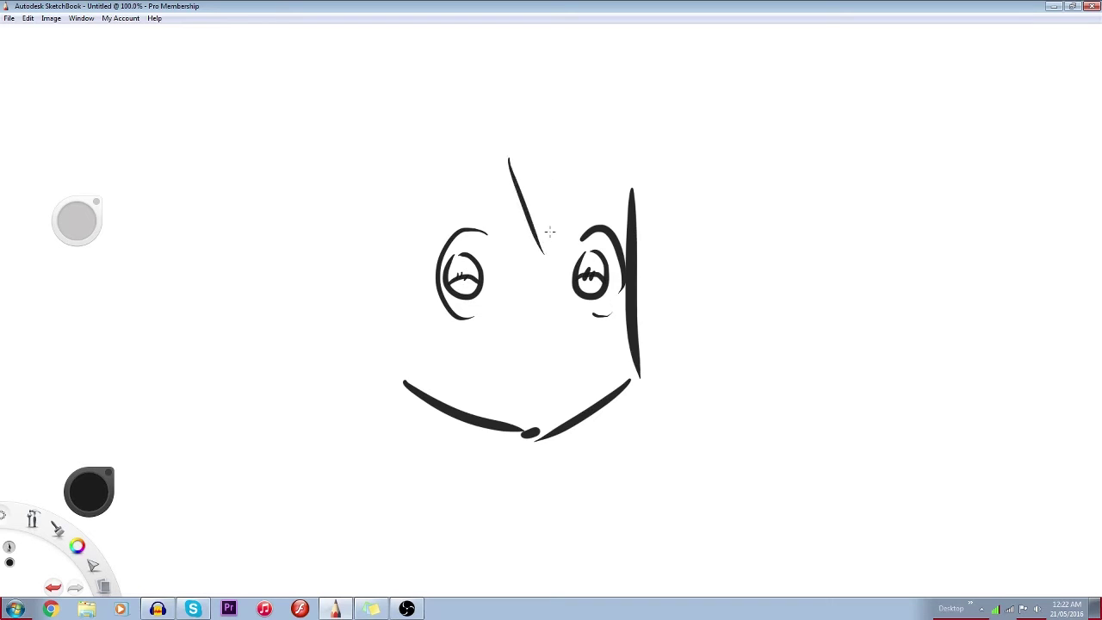
mouse_move(529, 157)
left_mouse_down()
mouse_move(547, 252)
mouse_move(612, 227)
left_mouse_up()
left_click_drag(590, 149, 641, 242)
left_click_drag(497, 161, 433, 268)
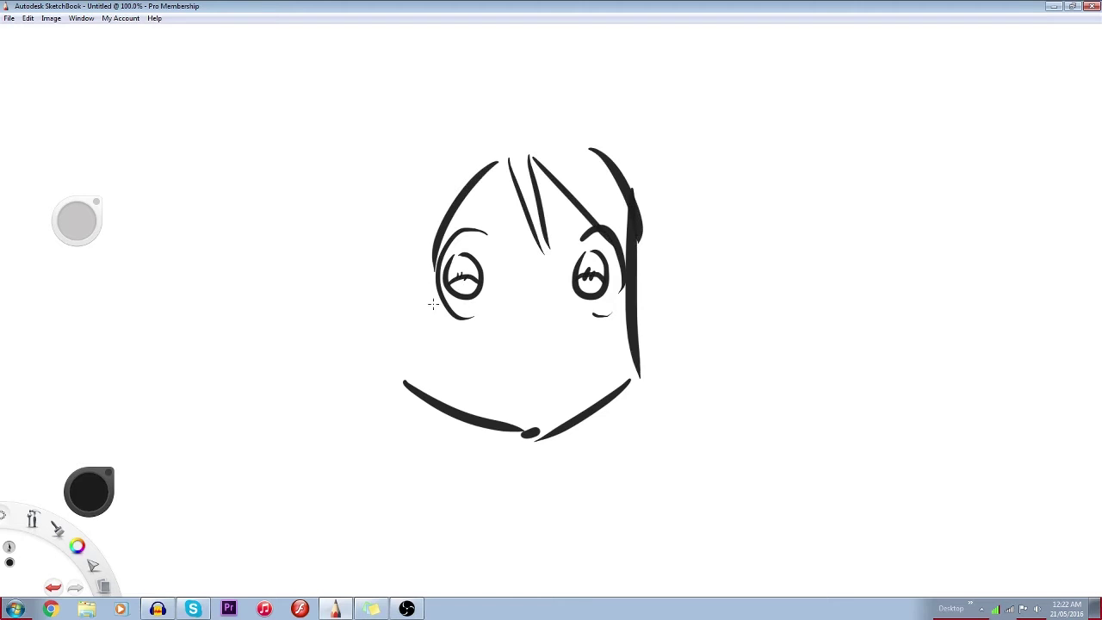
left_click_drag(399, 206, 433, 317)
left_click_drag(377, 254, 418, 315)
left_click_drag(371, 232, 372, 254)
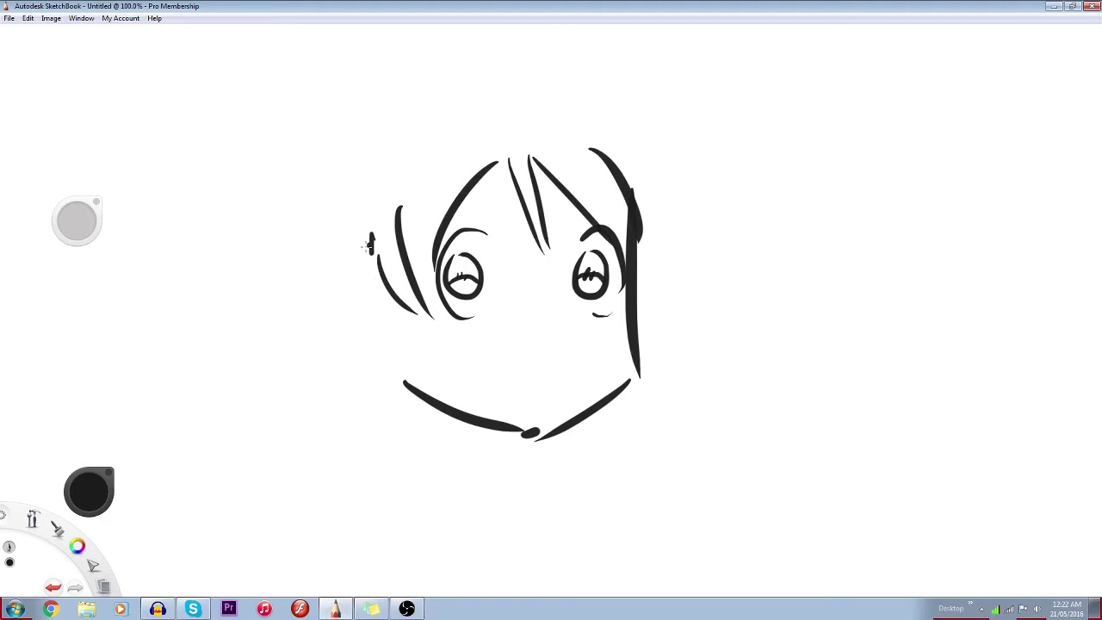
Draw the ear with a small hair tuft below it and a flat mouth with short vertical end caps
mouse_move(365, 248)
left_mouse_down()
mouse_move(357, 328)
mouse_move(394, 341)
left_mouse_up()
left_click_drag(408, 375, 393, 344)
mouse_move(565, 379)
left_mouse_down()
mouse_move(476, 392)
mouse_move(564, 392)
left_mouse_up()
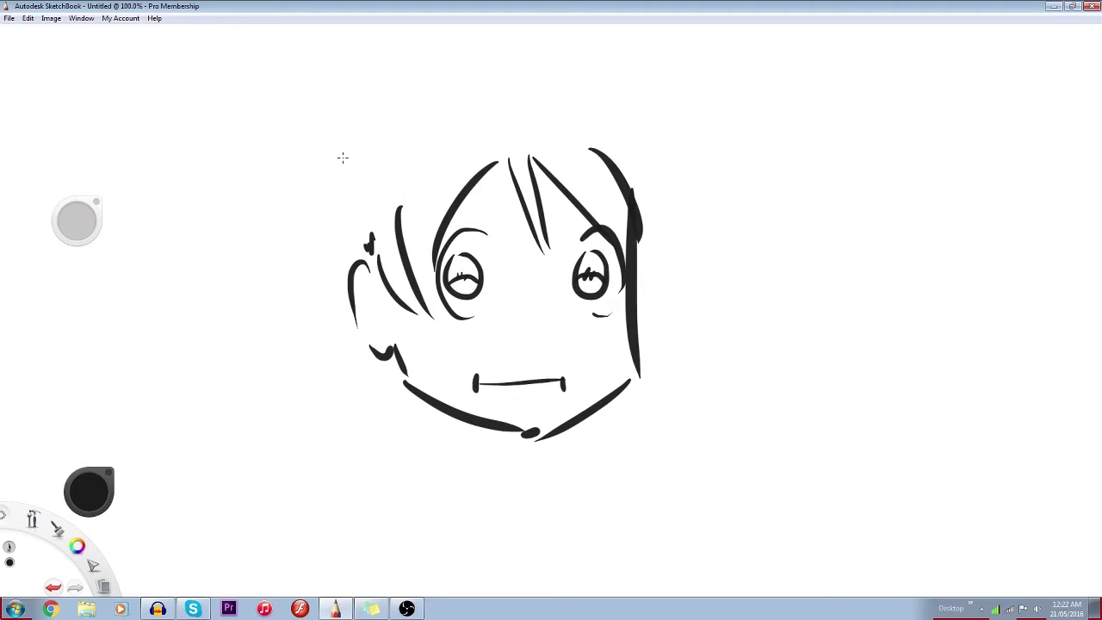
Outline the rounded crown of the hair and add two short eyebrows above the eyes
mouse_move(342, 167)
left_mouse_down()
mouse_move(439, 100)
mouse_move(551, 89)
left_mouse_up()
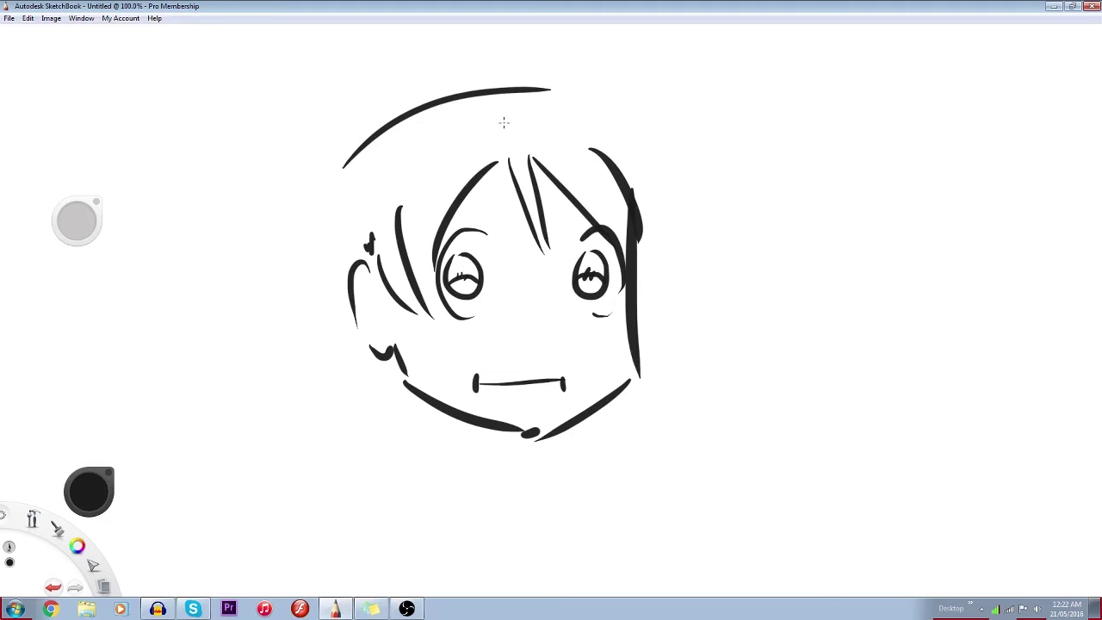
left_click_drag(560, 93, 647, 185)
left_click_drag(342, 193, 330, 246)
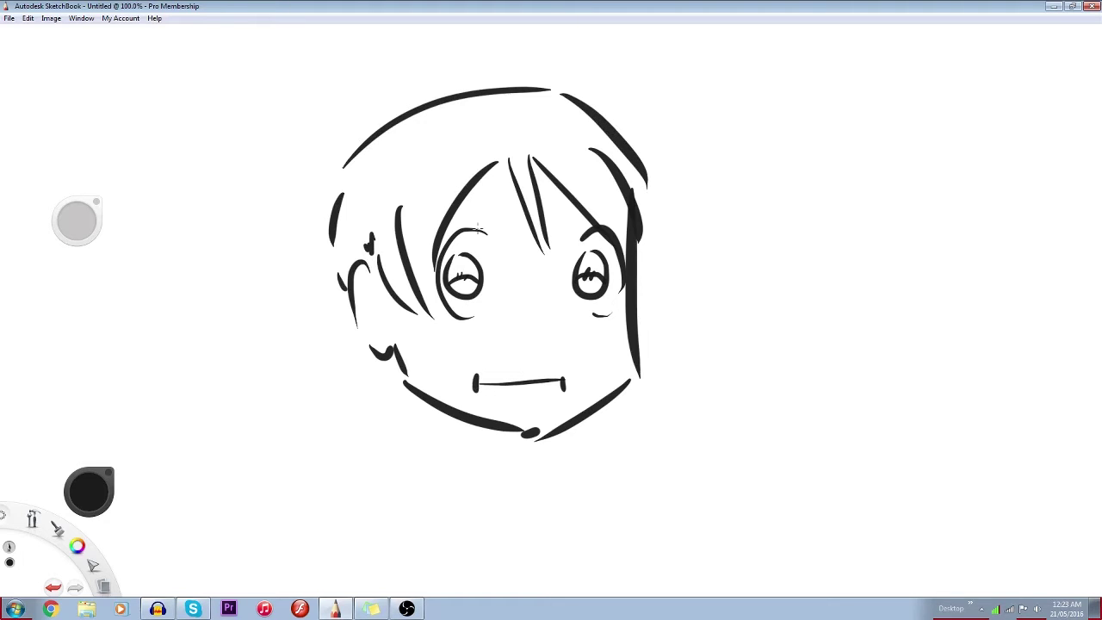
left_click_drag(451, 212, 499, 209)
left_click_drag(553, 211, 605, 201)
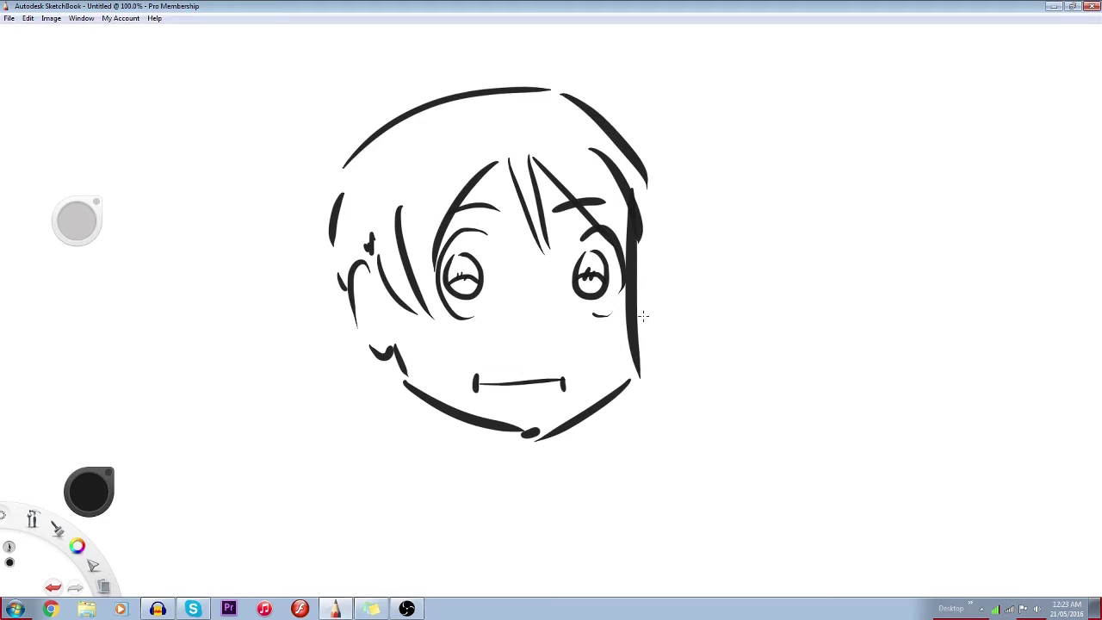
Draw two long hair locks hanging down both sides of the face and tapering to points
left_click_drag(333, 242, 291, 482)
left_click_drag(336, 246, 399, 579)
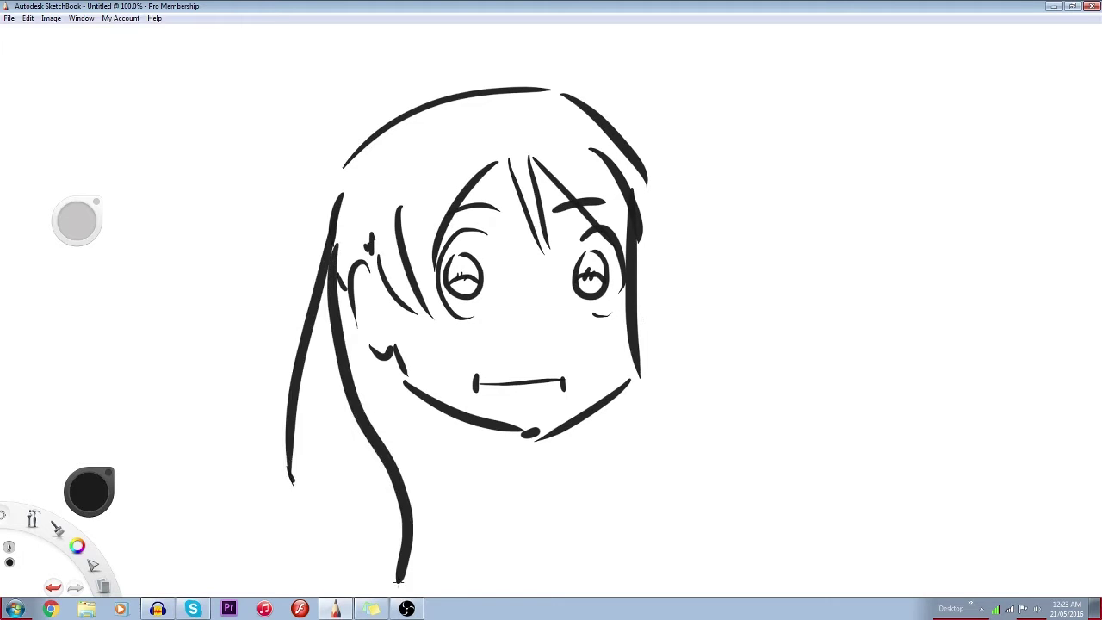
left_click_drag(291, 472, 399, 582)
mouse_move(658, 222)
left_mouse_down()
mouse_move(672, 448)
mouse_move(700, 552)
left_mouse_up()
left_click_drag(638, 395, 697, 560)
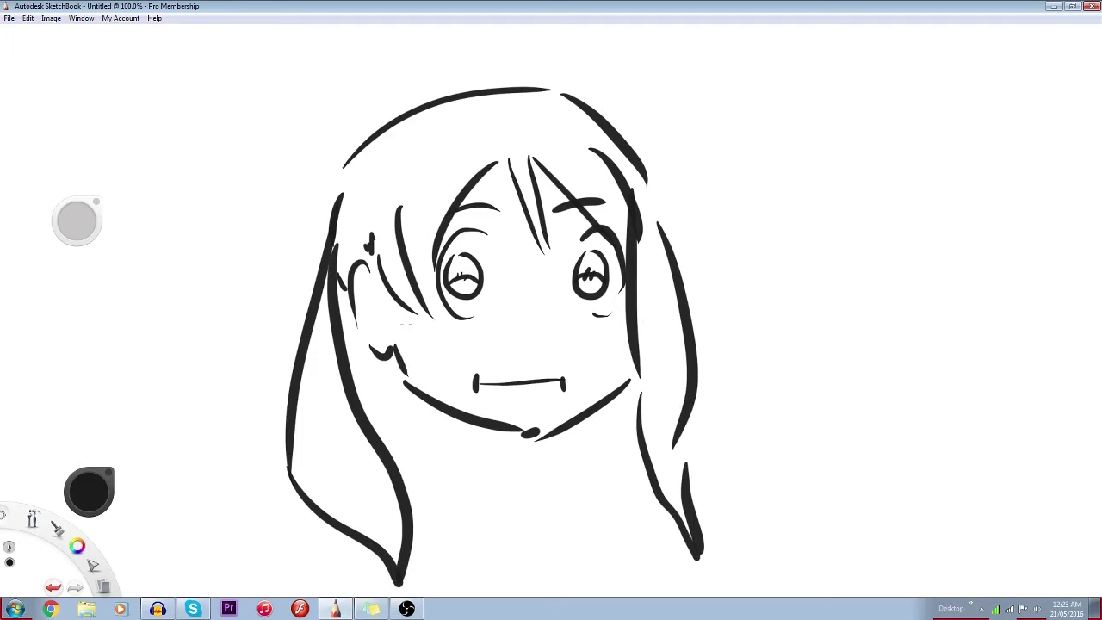
Add inner lines to the ear and draw two pointed collar flaps beneath the jaw
left_click_drag(381, 301, 356, 298)
left_click_drag(370, 299, 372, 312)
left_click_drag(521, 442, 494, 523)
left_click_drag(407, 405, 413, 421)
left_click_drag(416, 413, 498, 527)
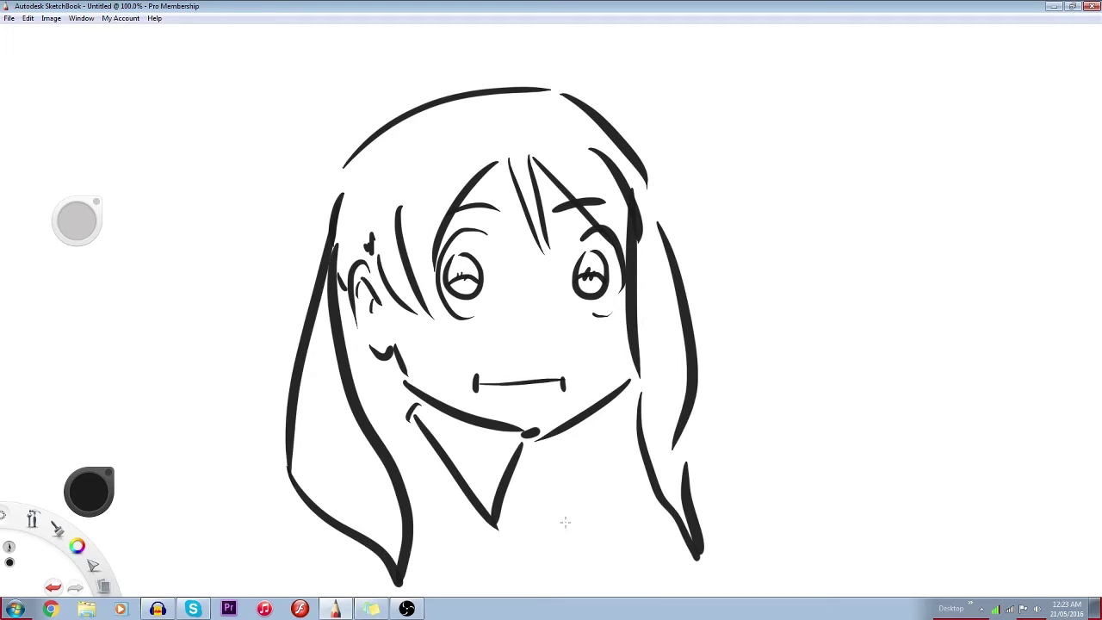
left_click_drag(565, 522, 537, 454)
left_click_drag(597, 420, 568, 523)
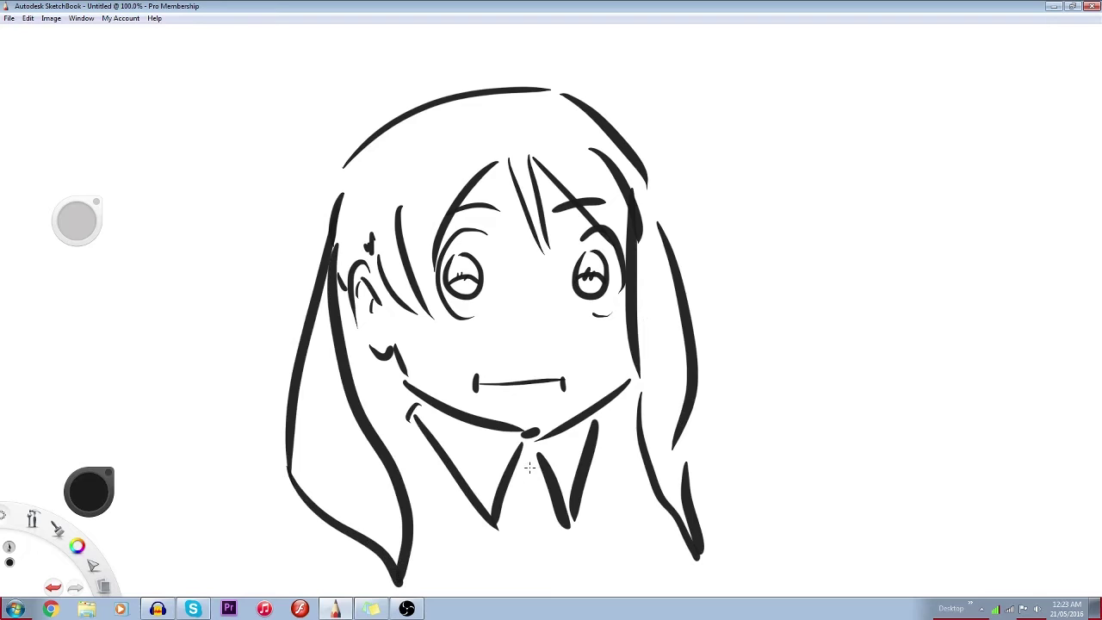
Draw a shaded tie knot between the collar flaps and a large arrow pointing at the long hair lock
left_click_drag(510, 465, 545, 475)
left_click_drag(501, 506, 545, 525)
left_click_drag(531, 462, 549, 508)
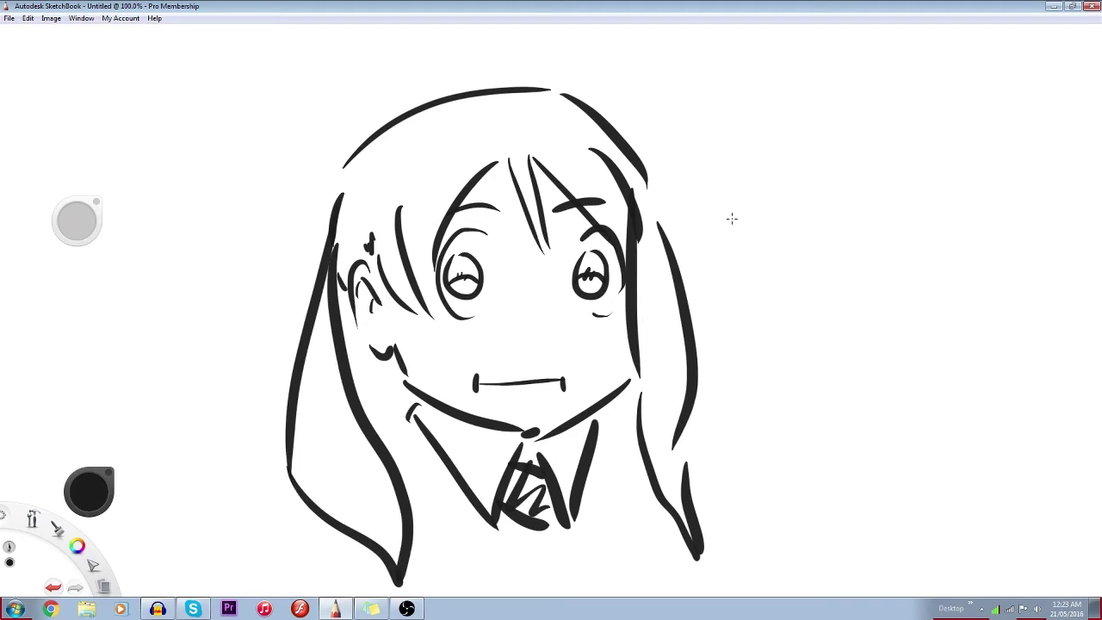
left_click_drag(719, 231, 856, 184)
left_click_drag(726, 198, 764, 252)
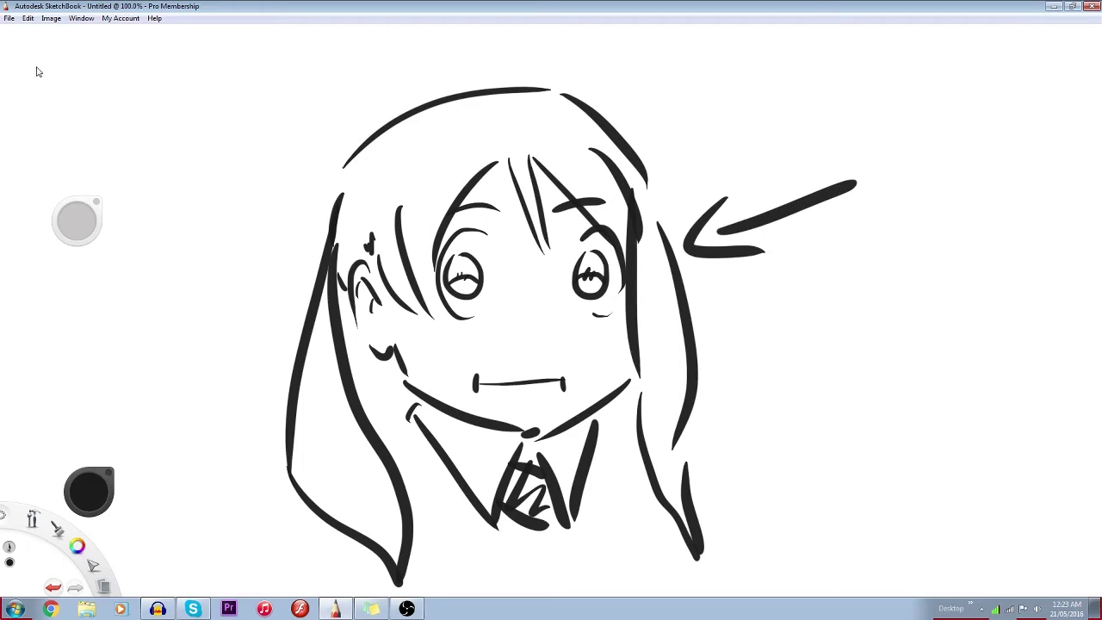
Start a new canvas and draw an angular jaw, two half-lidded eyes with U-shaped irises, and curved eyebrows
left_click(9, 18)
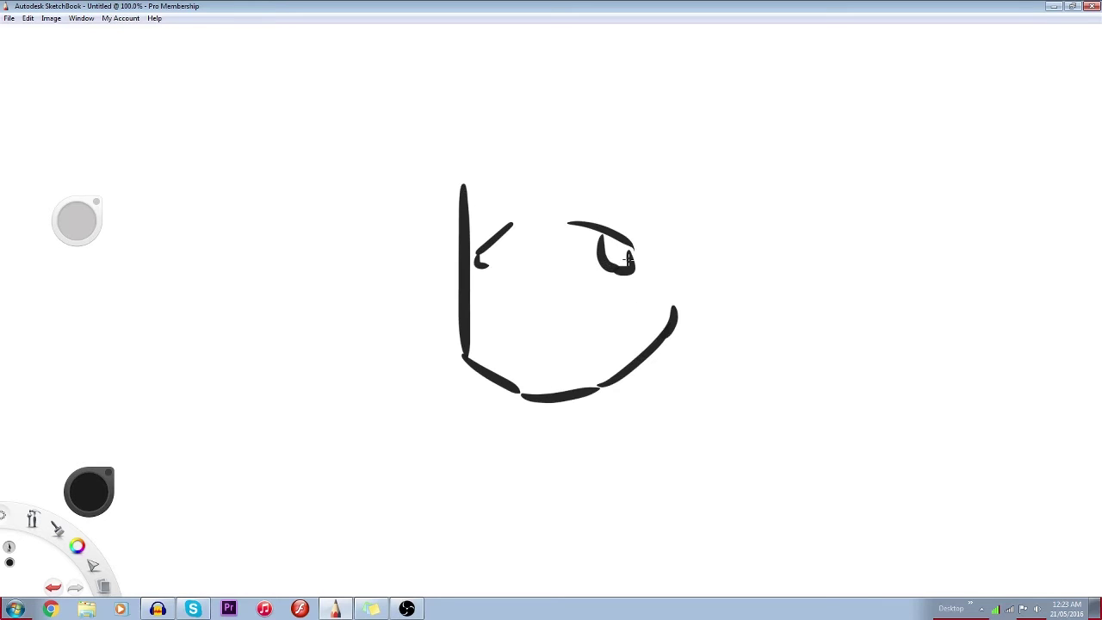
left_click_drag(629, 258, 634, 269)
left_click_drag(504, 229, 515, 233)
left_click_drag(482, 210, 529, 219)
left_click_drag(568, 205, 618, 207)
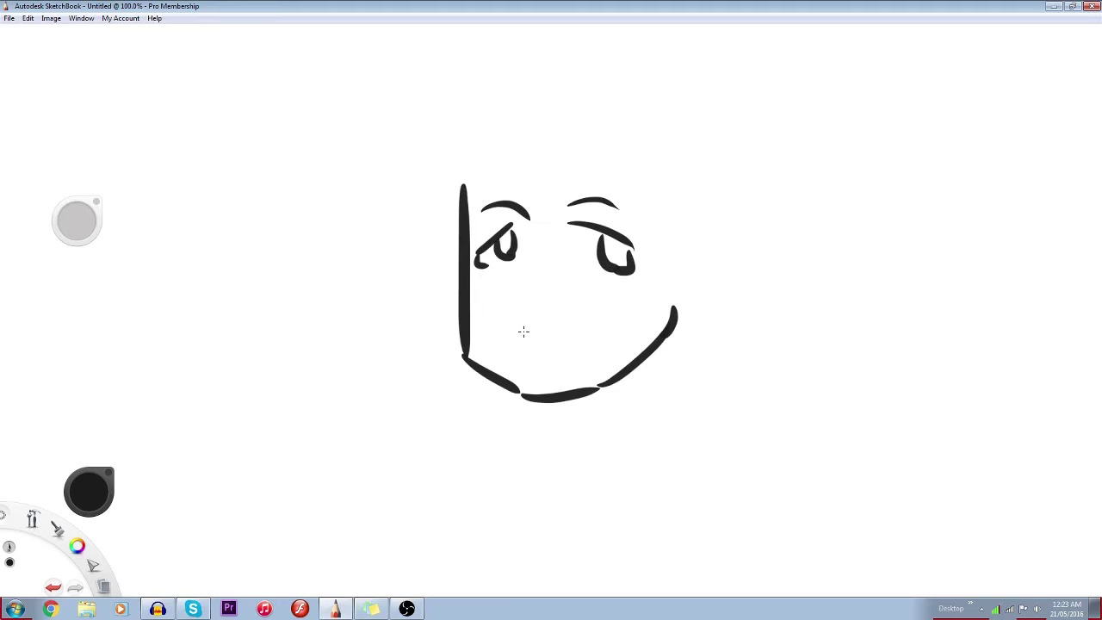
Add a small nose mark and draw long pointed bangs crossing the face with side locks on both sides
left_click_drag(524, 297, 543, 312)
mouse_move(507, 140)
left_mouse_down()
mouse_move(538, 229)
mouse_move(585, 284)
mouse_move(578, 302)
mouse_move(588, 321)
left_mouse_up()
left_click_drag(594, 396, 564, 196)
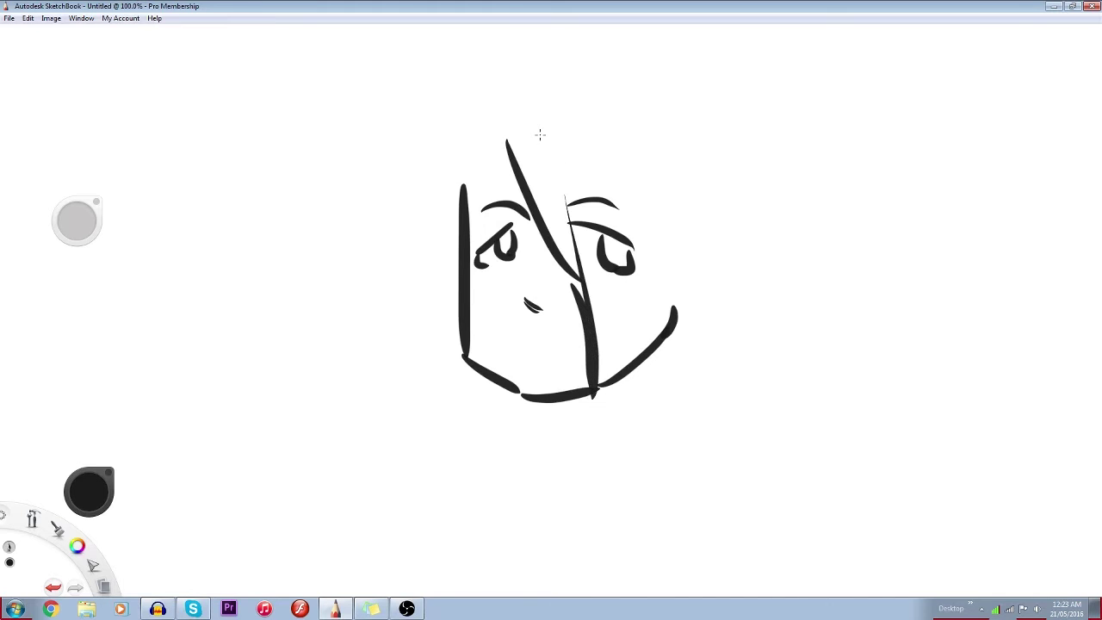
left_click_drag(538, 127, 579, 268)
left_click_drag(558, 143, 679, 326)
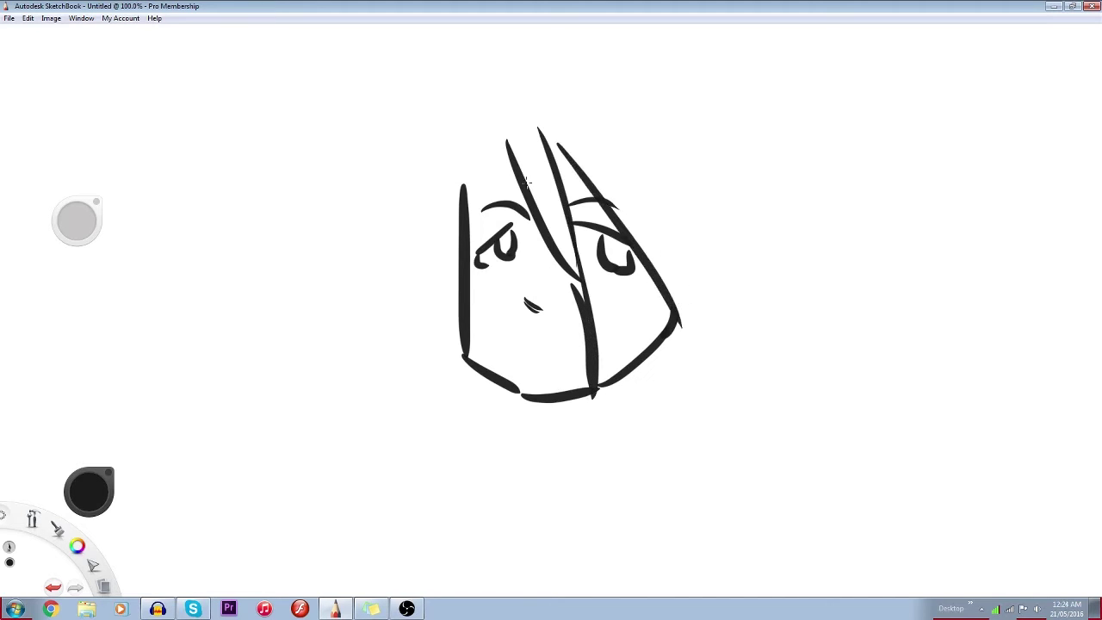
left_click_drag(642, 199, 687, 306)
left_click_drag(451, 161, 422, 287)
left_click_drag(490, 165, 446, 301)
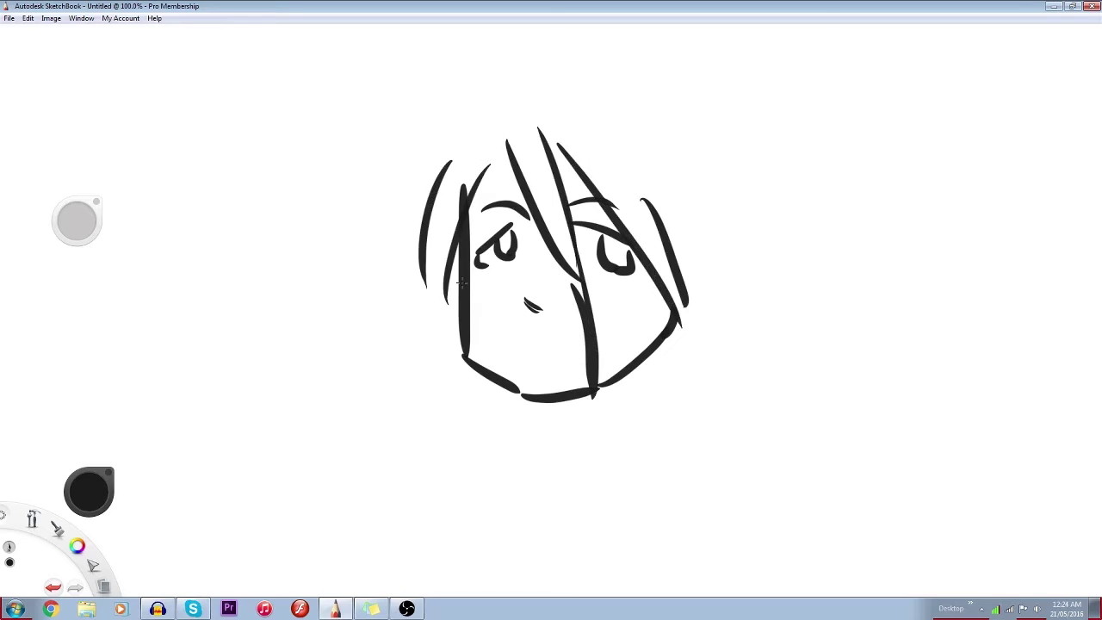
Outline the flat-topped crown and the curved back of the head, ending in a small dot
left_click_drag(469, 106, 455, 140)
left_click_drag(479, 97, 600, 84)
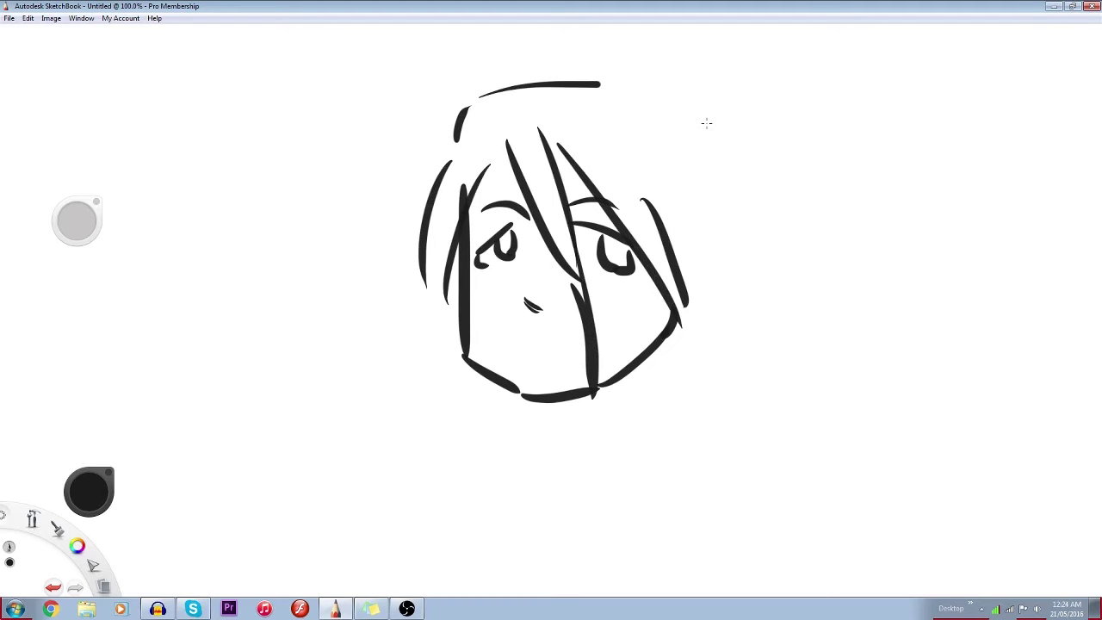
left_click_drag(598, 84, 665, 87)
left_click_drag(678, 125, 725, 231)
left_click(710, 256)
Draw two neck lines below the jaw and two C-shaped curves beneath them
left_click_drag(592, 399, 600, 492)
left_click_drag(632, 388, 618, 483)
mouse_move(627, 504)
left_mouse_down()
mouse_move(557, 586)
mouse_move(593, 595)
left_mouse_up()
left_click_drag(522, 514, 516, 587)
Draw a large looped ponytail behind the head with a round hair tie and a long jagged-ended tail
left_click_drag(555, 205, 539, 226)
left_click_drag(407, 256, 308, 287)
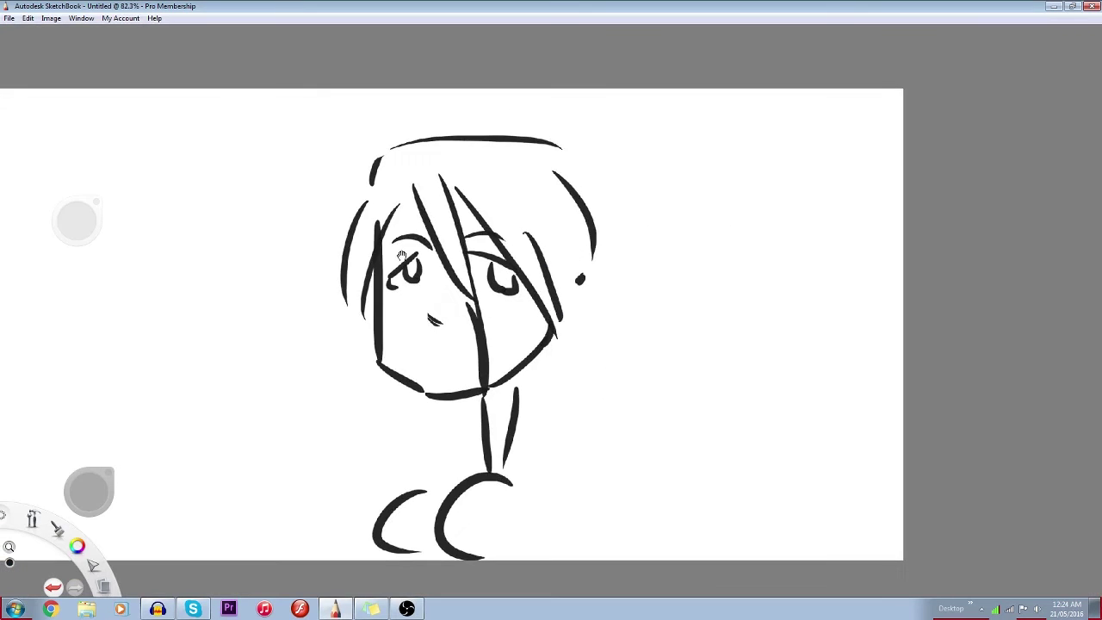
key("space")
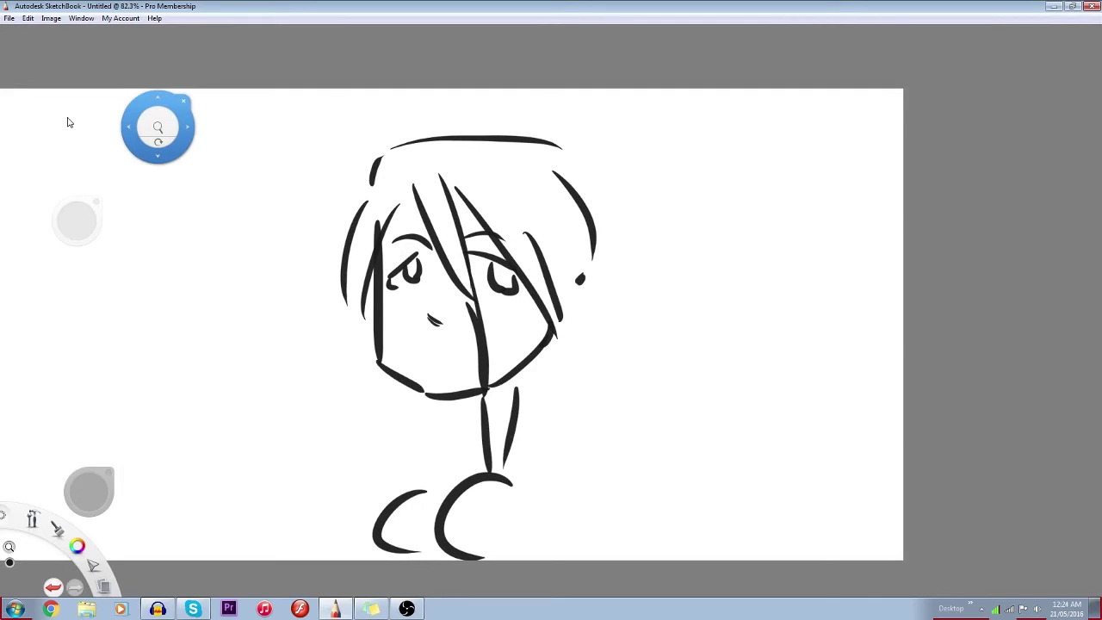
left_click_drag(560, 149, 655, 241)
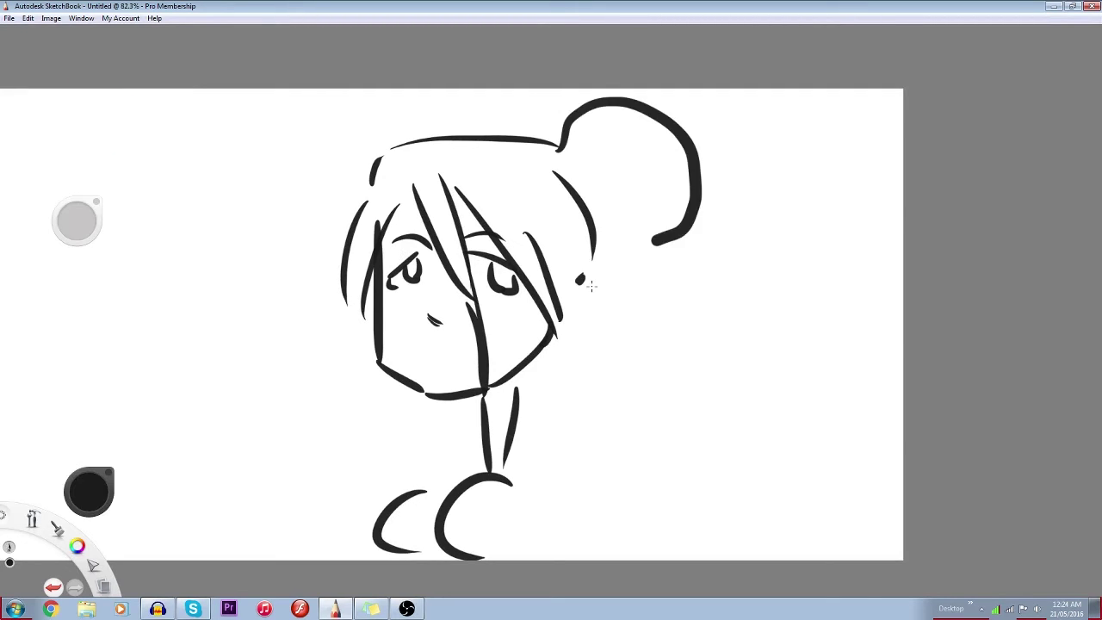
left_click_drag(655, 241, 664, 373)
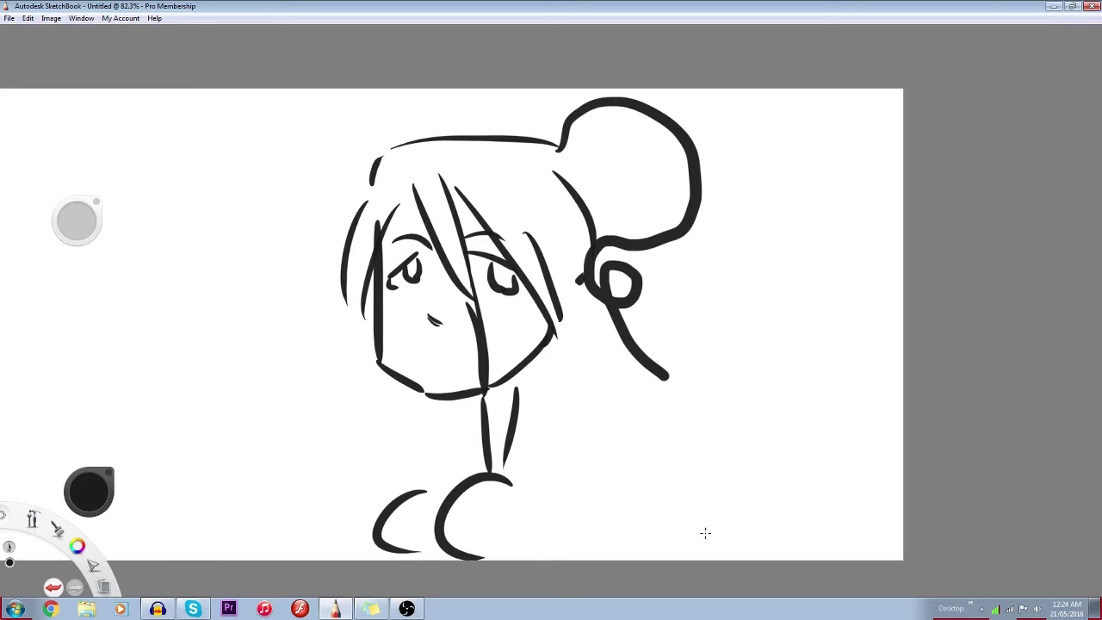
left_click_drag(664, 375, 713, 504)
mouse_move(562, 161)
left_mouse_down()
mouse_move(631, 136)
mouse_move(619, 205)
mouse_move(594, 216)
mouse_move(587, 243)
mouse_move(636, 255)
mouse_move(630, 262)
left_mouse_up()
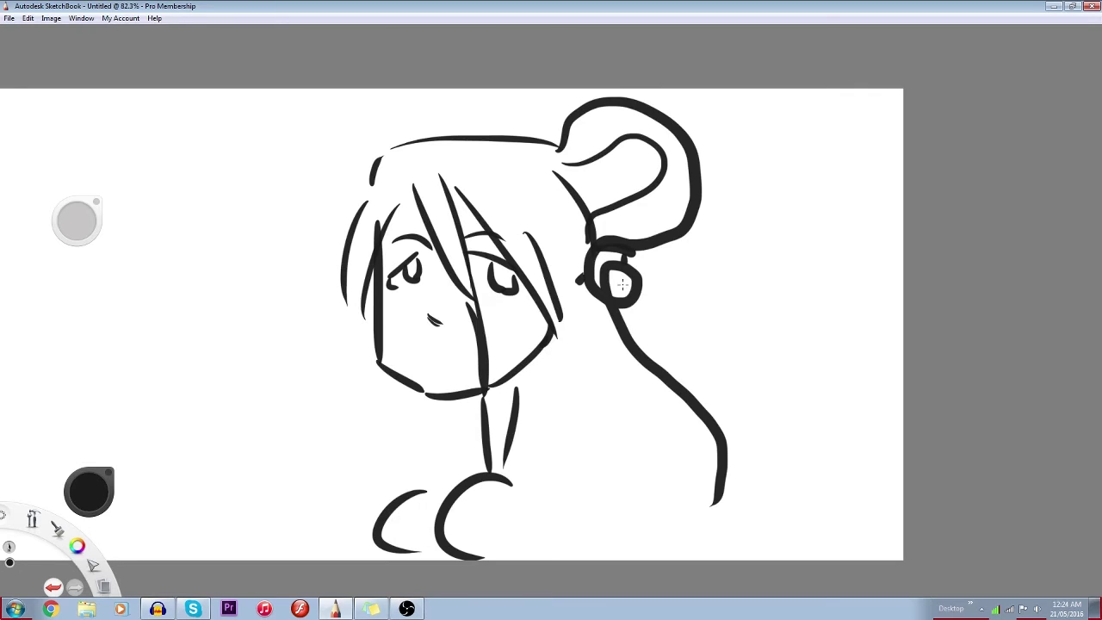
left_click_drag(625, 265, 624, 294)
Draw the back neck line, rounded shoulders on both sides, and a mouth on the face
left_click_drag(549, 373, 543, 451)
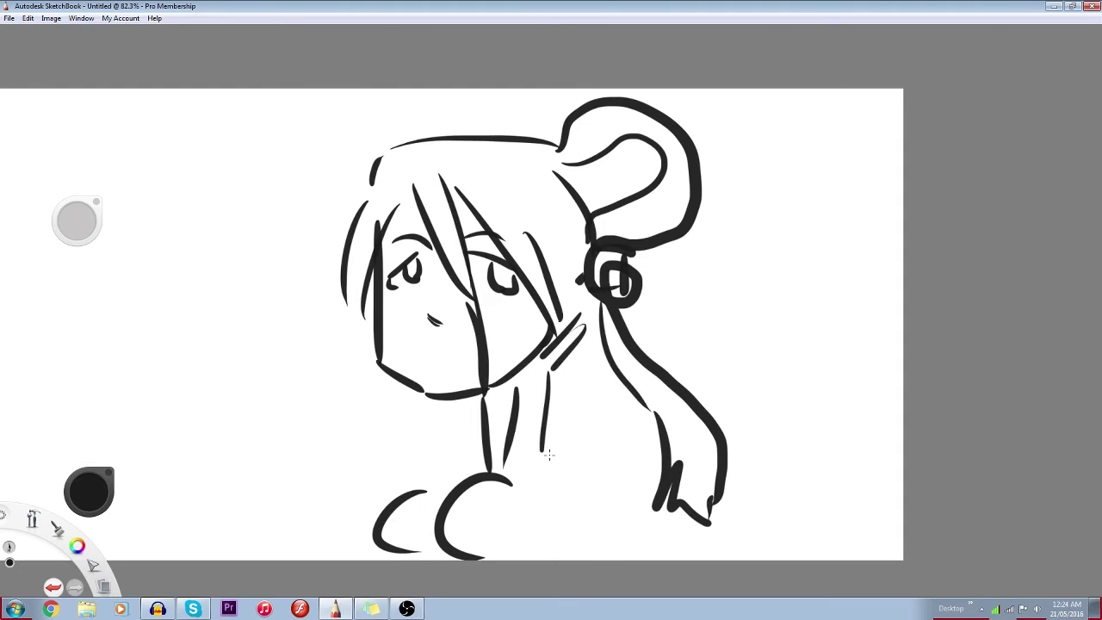
left_click_drag(529, 472, 624, 558)
mouse_move(435, 471)
left_mouse_down()
mouse_move(357, 517)
mouse_move(347, 558)
left_mouse_up()
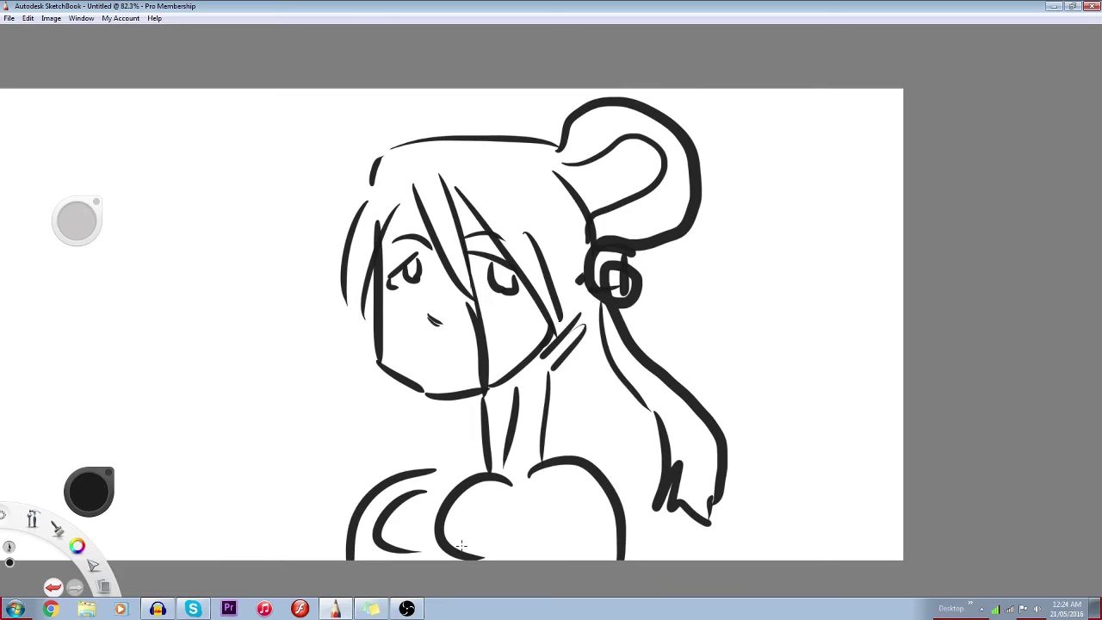
left_click_drag(408, 353, 471, 352)
Start a new canvas and draw a head with a long upward-pointing beak, a solid black eye and a rounded back
left_click(9, 18)
left_click(25, 34)
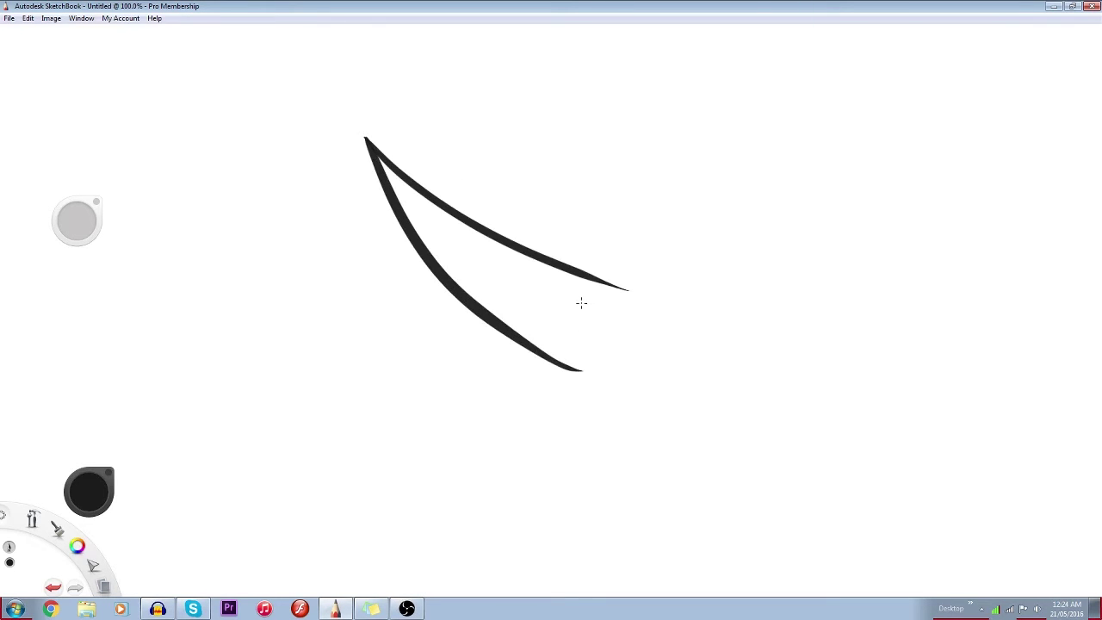
mouse_move(572, 301)
left_mouse_down()
mouse_move(580, 330)
mouse_move(579, 313)
mouse_move(600, 326)
mouse_move(591, 295)
mouse_move(584, 333)
left_mouse_up()
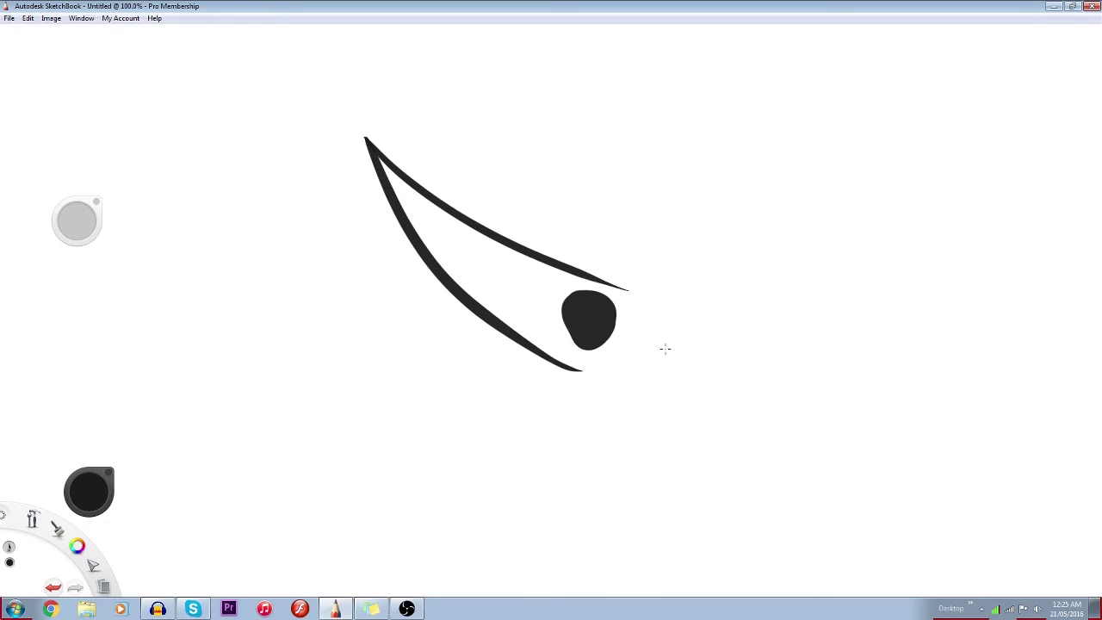
left_click_drag(641, 298, 588, 376)
Draw a tilted tall top hat with a thick brim above the creature's head
left_click_drag(721, 325, 575, 229)
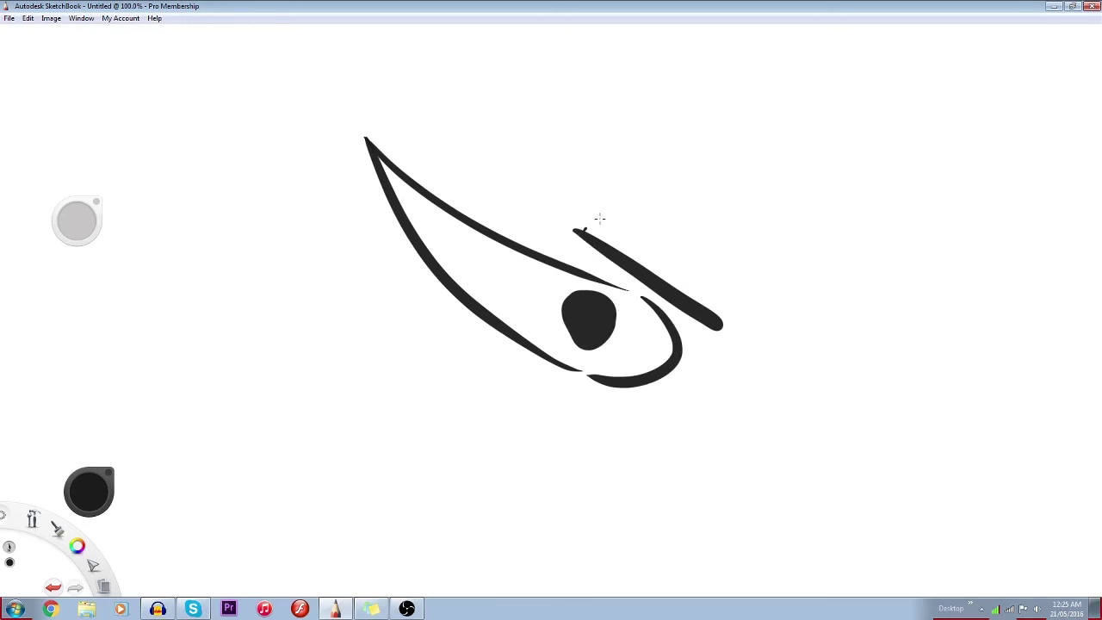
left_click_drag(598, 221, 587, 229)
mouse_move(601, 218)
left_mouse_down()
mouse_move(728, 298)
mouse_move(721, 322)
left_mouse_up()
mouse_move(632, 255)
left_mouse_down()
mouse_move(718, 82)
mouse_move(780, 140)
mouse_move(660, 267)
left_mouse_up()
Draw a pear-shaped body with two stubby arms, one holding a cane with a hooked handle
mouse_move(565, 385)
left_mouse_down()
mouse_move(501, 495)
mouse_move(579, 536)
left_mouse_up()
mouse_move(649, 407)
left_mouse_down()
mouse_move(669, 470)
mouse_move(624, 531)
mouse_move(599, 535)
left_mouse_up()
left_click_drag(558, 377, 521, 422)
left_click_drag(665, 387, 660, 422)
left_click_drag(399, 295, 480, 508)
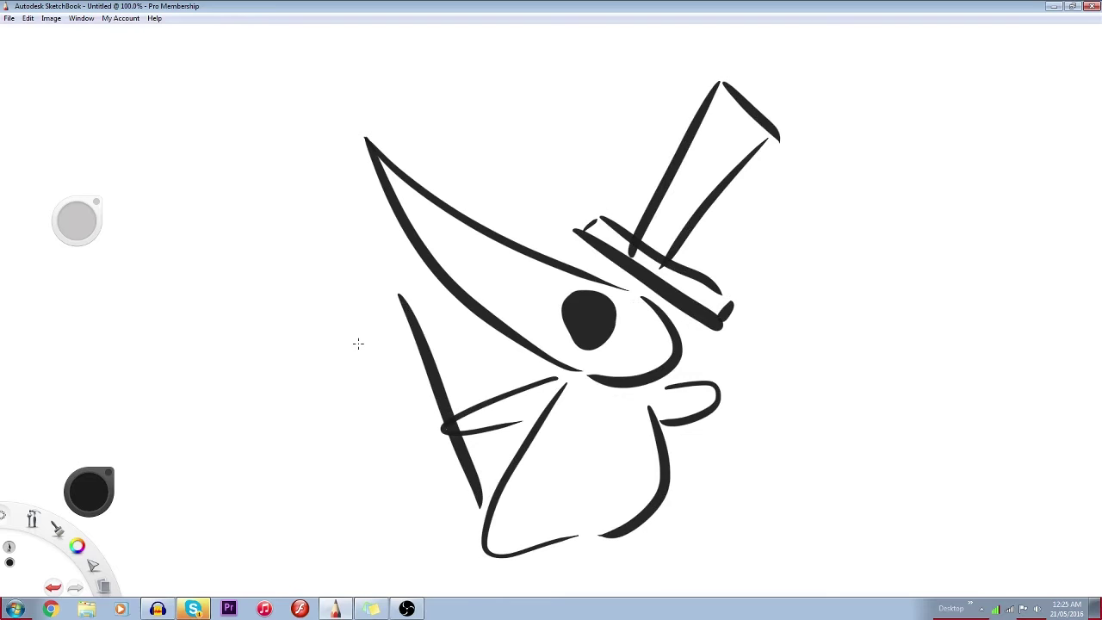
mouse_move(369, 356)
left_mouse_down()
mouse_move(365, 298)
mouse_move(401, 327)
left_mouse_up()
Draw a raised front leg with a lumpy foot and a bent back leg beneath the body
mouse_move(483, 549)
left_mouse_down()
mouse_move(458, 564)
mouse_move(406, 504)
left_mouse_up()
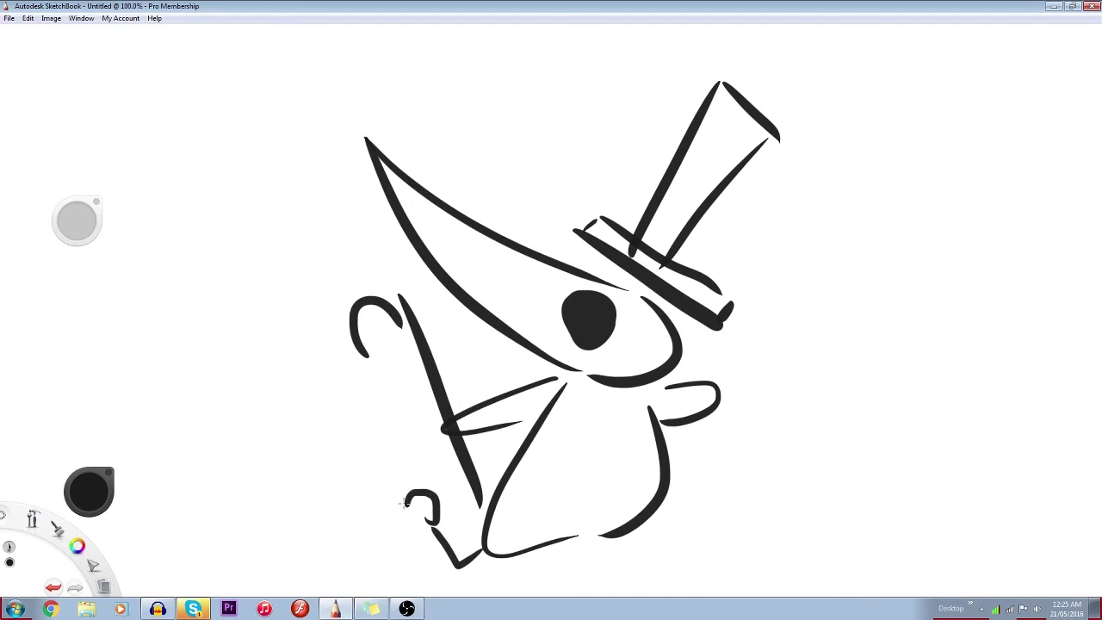
mouse_move(404, 503)
left_mouse_down()
mouse_move(384, 503)
mouse_move(394, 528)
left_mouse_up()
left_click_drag(393, 529, 395, 547)
left_click_drag(405, 546, 448, 594)
left_click_drag(472, 591, 499, 563)
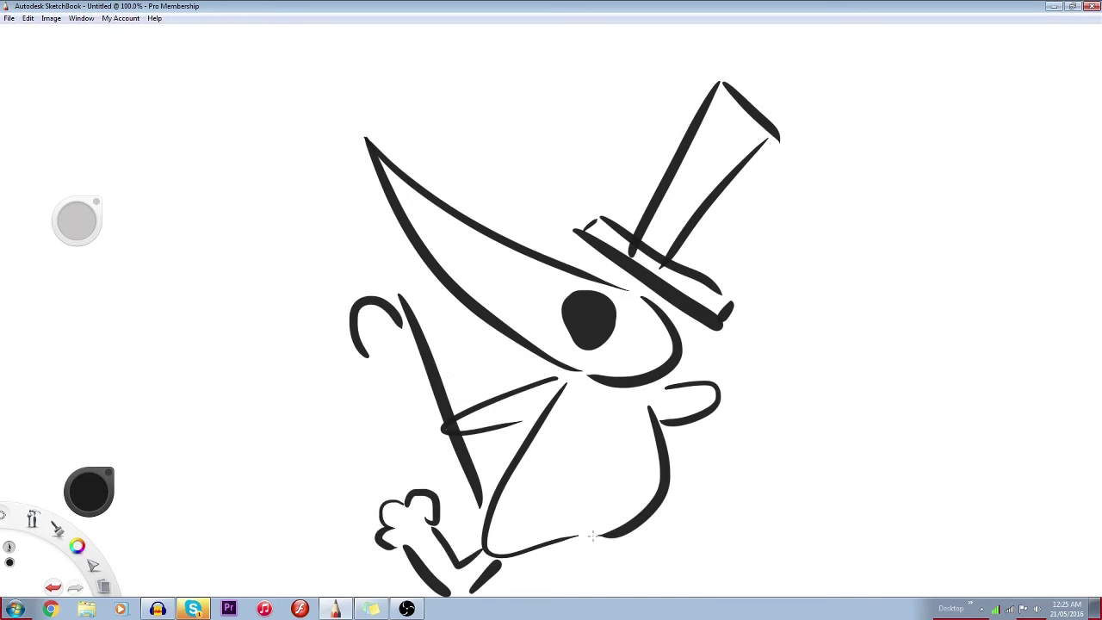
left_click_drag(583, 537, 632, 591)
mouse_move(615, 543)
left_mouse_down()
mouse_move(640, 575)
mouse_move(663, 522)
mouse_move(699, 577)
mouse_move(662, 556)
mouse_move(676, 589)
left_mouse_up()
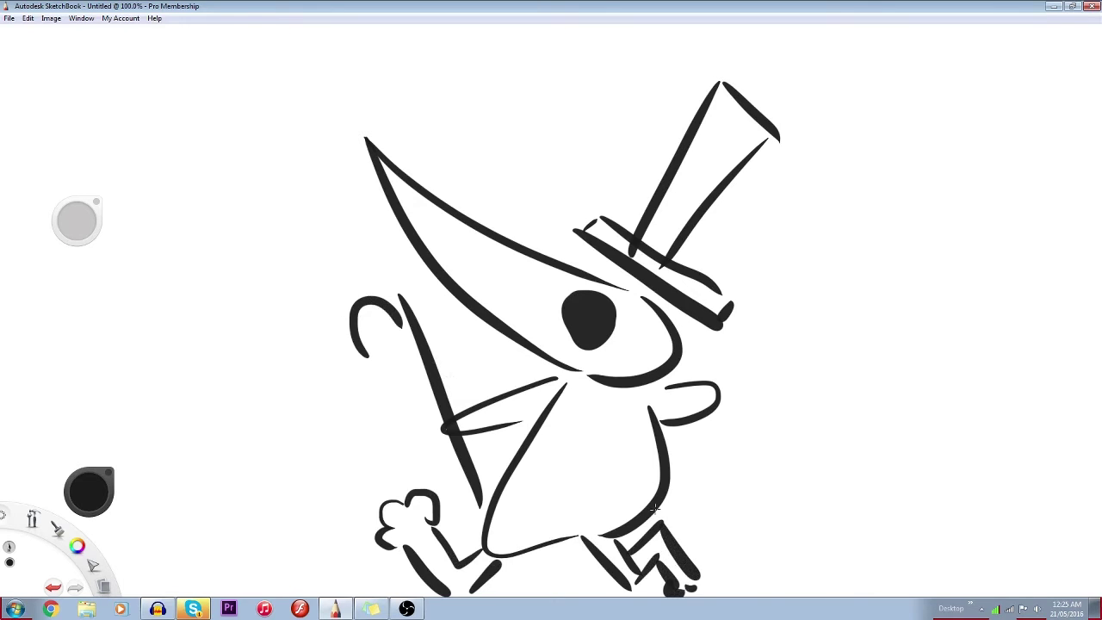
Add a ruffled cravat and coat lines to the body, thicken the cane, and draw loose strokes beside the figure
mouse_move(583, 378)
left_mouse_down()
mouse_move(556, 438)
mouse_move(586, 419)
left_mouse_up()
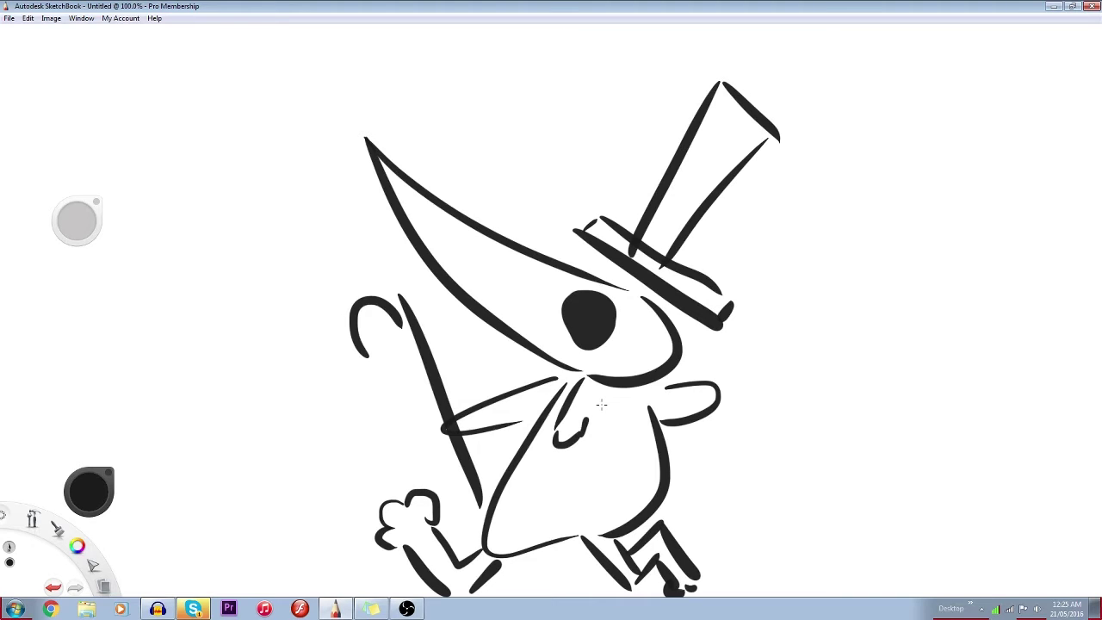
left_click_drag(602, 396, 582, 440)
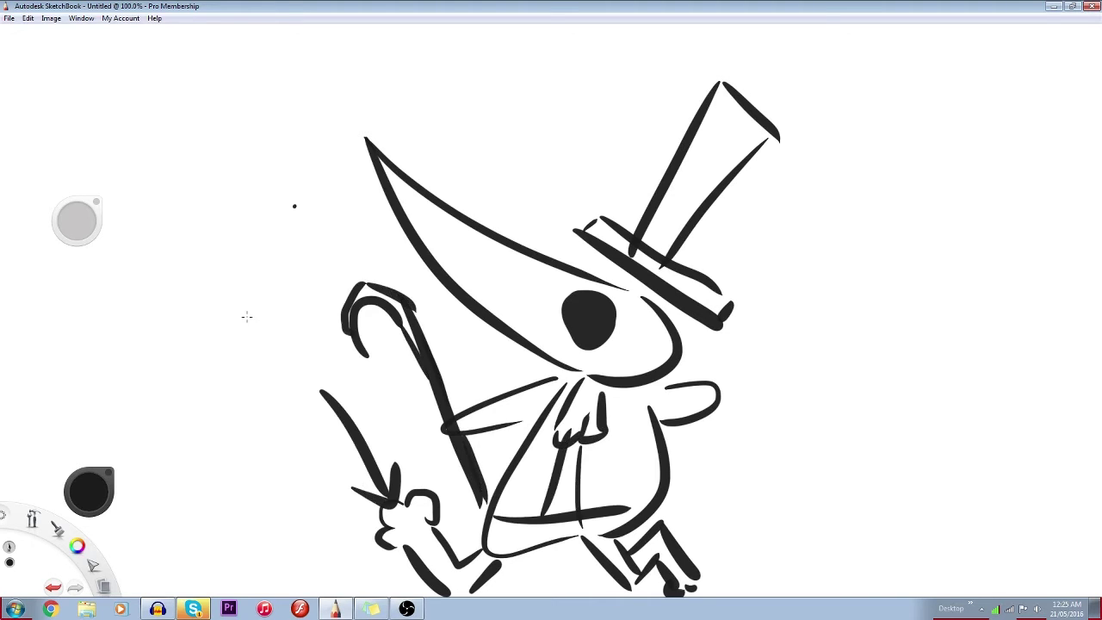
left_click_drag(296, 207, 242, 325)
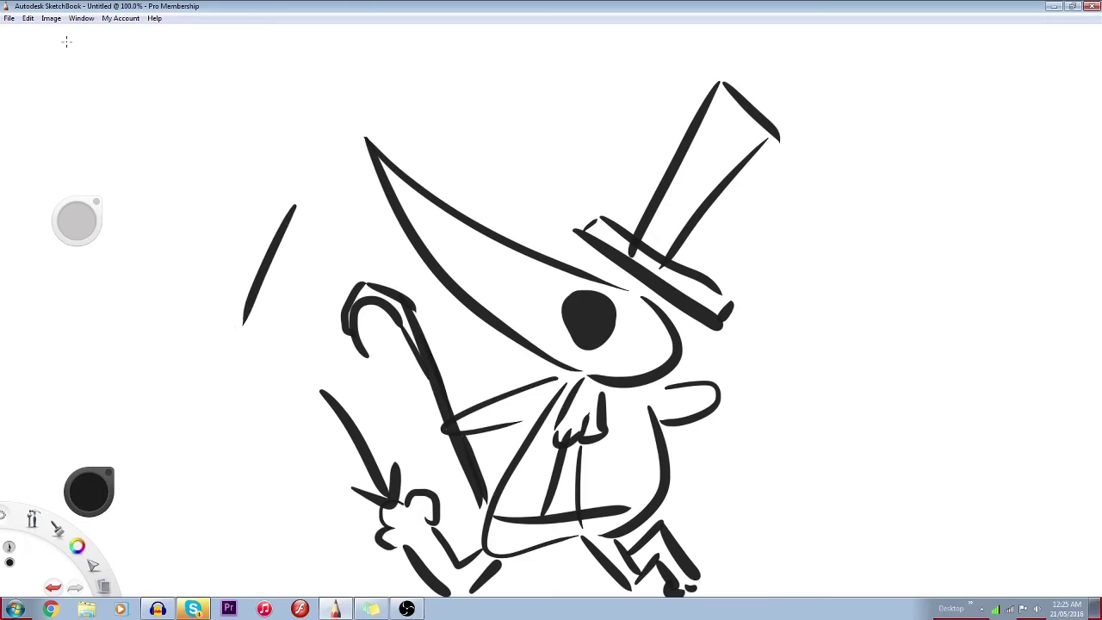
Start a new canvas without saving the previous drawing and sketch the angular jaw and sides of a face
left_click(8, 19)
left_click(76, 33)
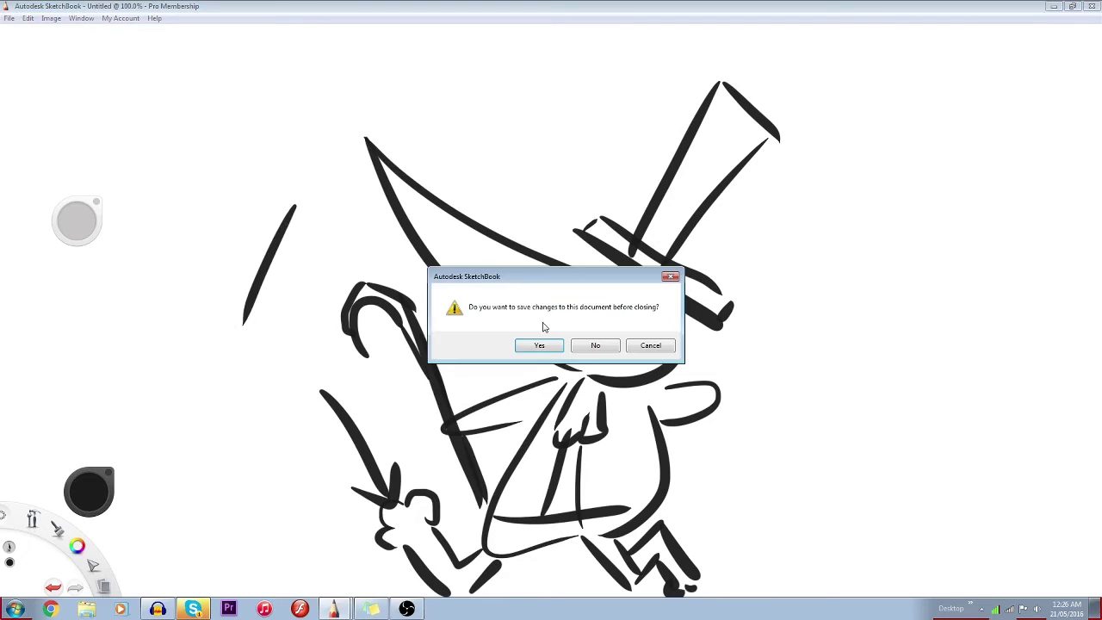
left_click(597, 351)
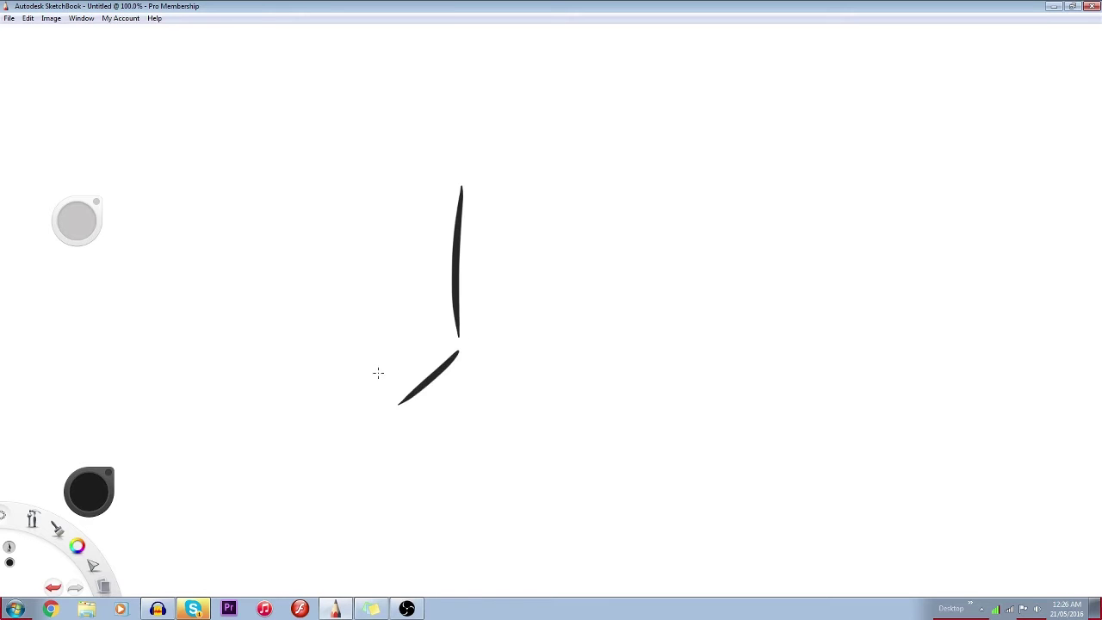
mouse_move(280, 358)
left_mouse_down()
mouse_move(379, 380)
mouse_move(385, 395)
left_mouse_up()
left_click_drag(276, 319, 279, 347)
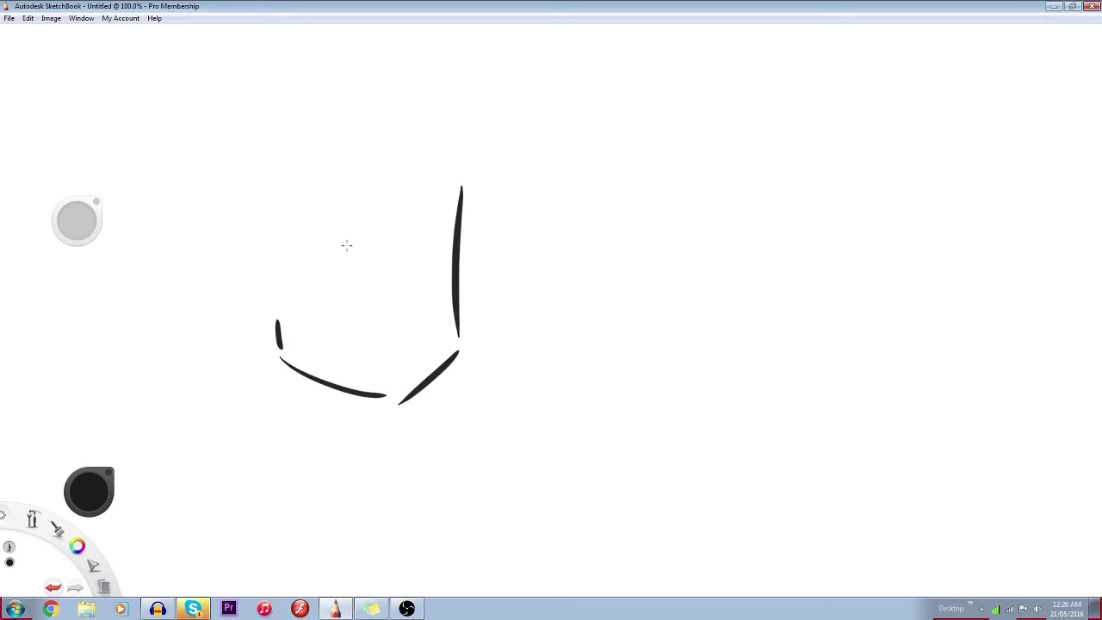
Draw two thick-rimmed round eyes inside the face, each with an oval iris and a dot pupil
left_click_drag(349, 243, 340, 294)
mouse_move(415, 248)
left_mouse_down()
mouse_move(438, 231)
mouse_move(447, 259)
mouse_move(433, 295)
mouse_move(420, 295)
left_mouse_up()
left_click_drag(423, 254, 424, 255)
left_click(422, 267)
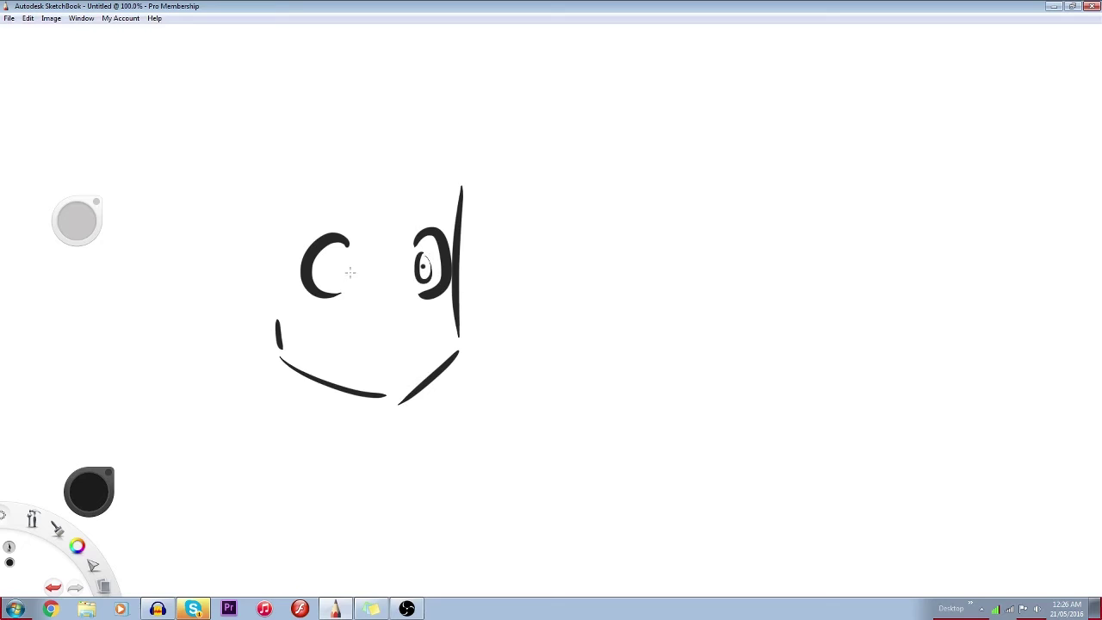
left_click_drag(330, 255, 342, 272)
left_click(334, 267)
Draw thin arcs for the top of the skull and a scalloped fringe across the forehead
left_click_drag(365, 99, 447, 138)
left_click_drag(262, 156, 233, 232)
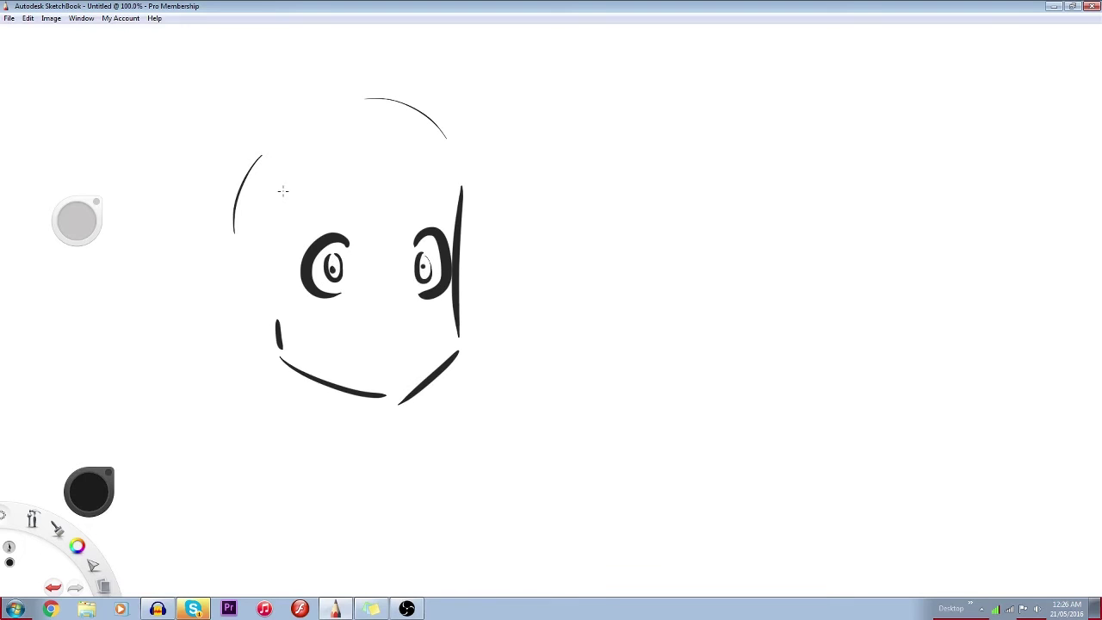
mouse_move(277, 188)
left_mouse_down()
mouse_move(391, 227)
mouse_move(416, 190)
mouse_move(422, 232)
mouse_move(450, 231)
left_mouse_up()
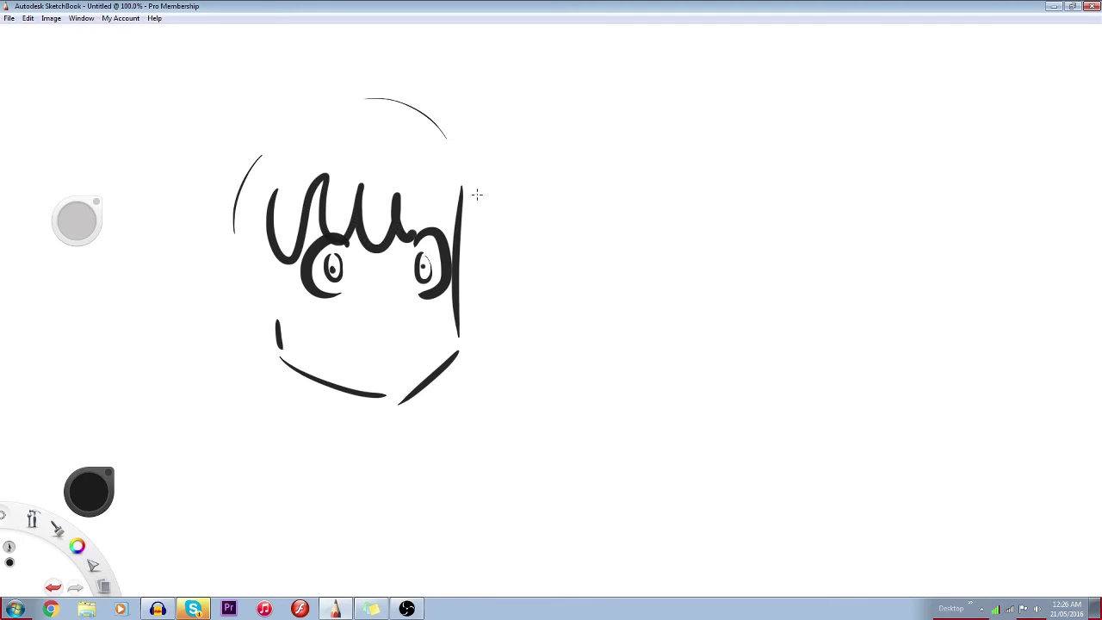
left_click_drag(477, 194, 480, 195)
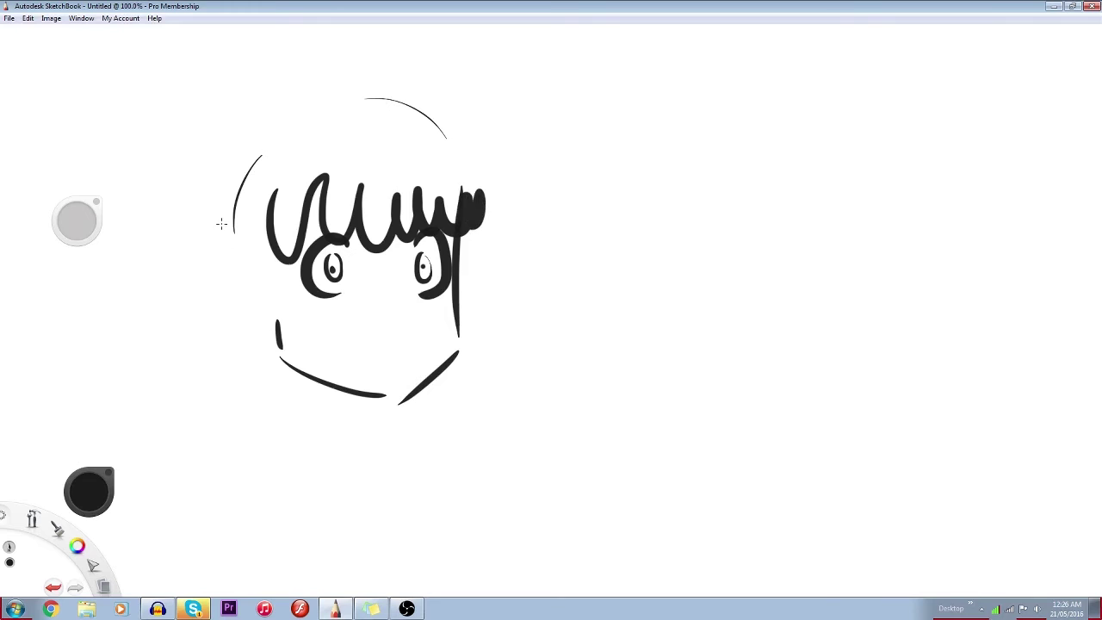
Draw chunky rounded hair locks down both sides of the face and a thick arc for the crown
mouse_move(234, 227)
left_mouse_down()
mouse_move(256, 299)
mouse_move(261, 287)
mouse_move(289, 335)
mouse_move(284, 295)
left_mouse_up()
mouse_move(496, 231)
left_mouse_down()
mouse_move(535, 354)
mouse_move(479, 292)
mouse_move(516, 366)
mouse_move(504, 403)
left_mouse_up()
left_click_drag(446, 340, 501, 404)
mouse_move(213, 172)
left_mouse_down()
mouse_move(195, 281)
mouse_move(220, 345)
mouse_move(224, 298)
left_mouse_up()
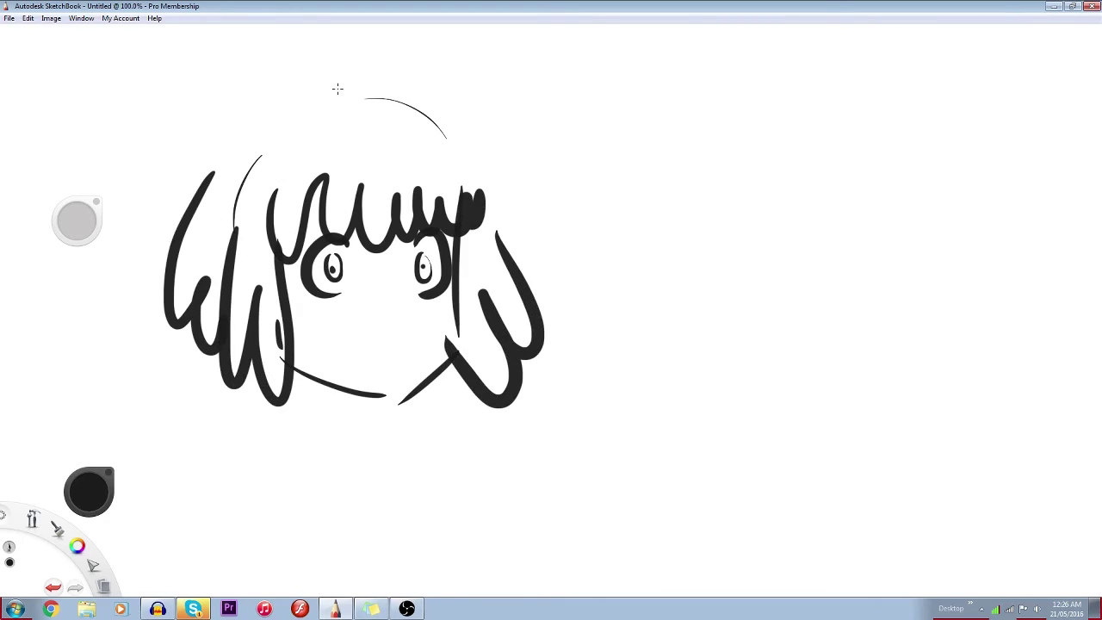
left_click_drag(218, 160, 397, 98)
left_click_drag(466, 132, 484, 179)
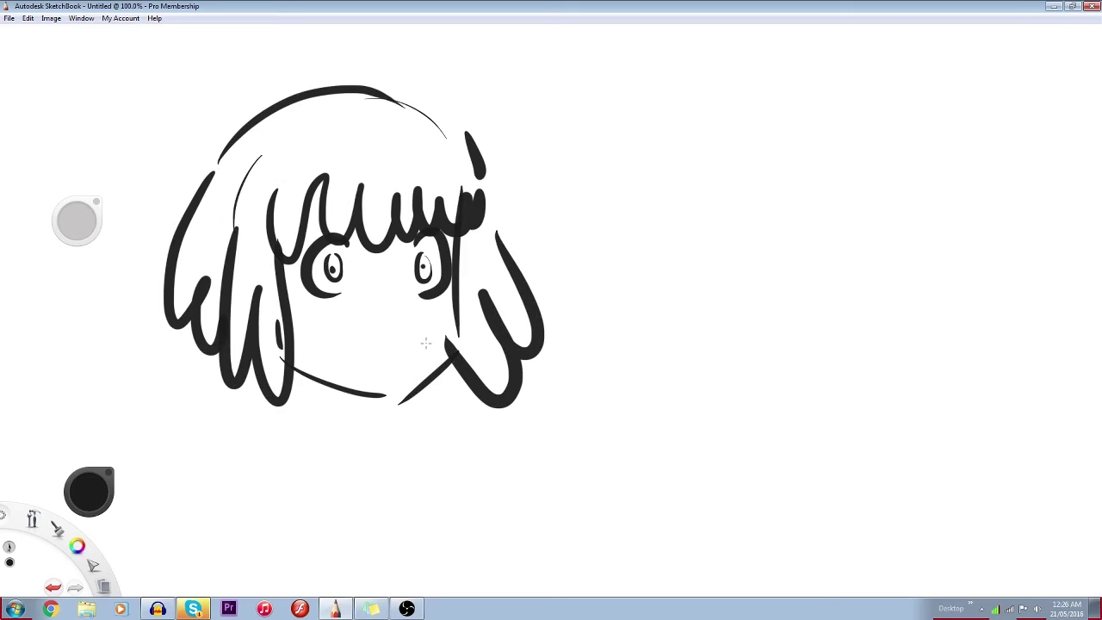
Draw an open smiling mouth on the face and two large rounded chest curves beneath the head
left_click_drag(341, 346, 420, 344)
left_click_drag(342, 347, 366, 374)
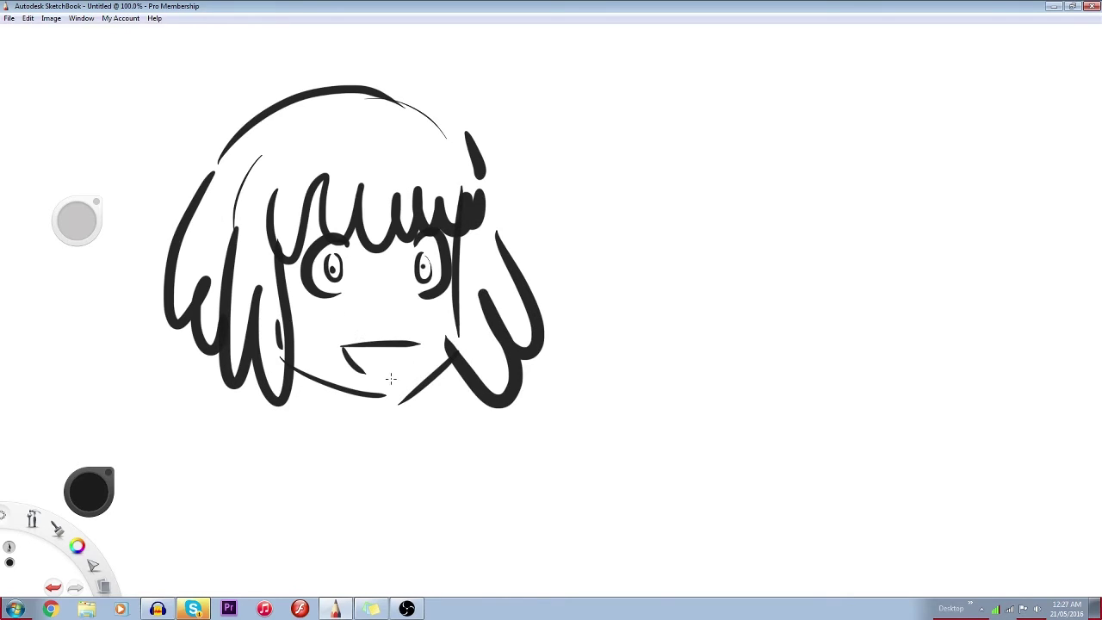
left_click_drag(412, 347, 394, 375)
left_click_drag(238, 463, 441, 594)
left_click_drag(455, 438, 654, 595)
Sketch a smaller second face beside the first, with a rounded jaw and slanted bangs swept to both sides
mouse_move(669, 142)
left_mouse_down()
mouse_move(684, 272)
mouse_move(742, 294)
mouse_move(809, 267)
left_mouse_up()
left_click_drag(811, 161, 810, 259)
left_click_drag(711, 135, 813, 214)
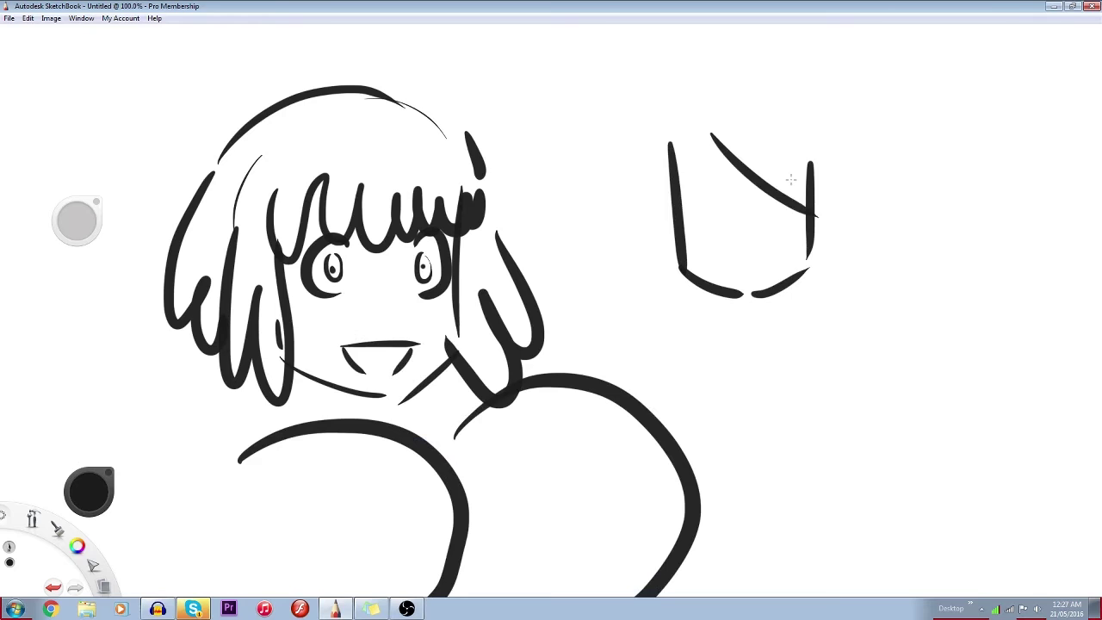
left_click_drag(747, 118, 817, 217)
left_click_drag(785, 120, 814, 209)
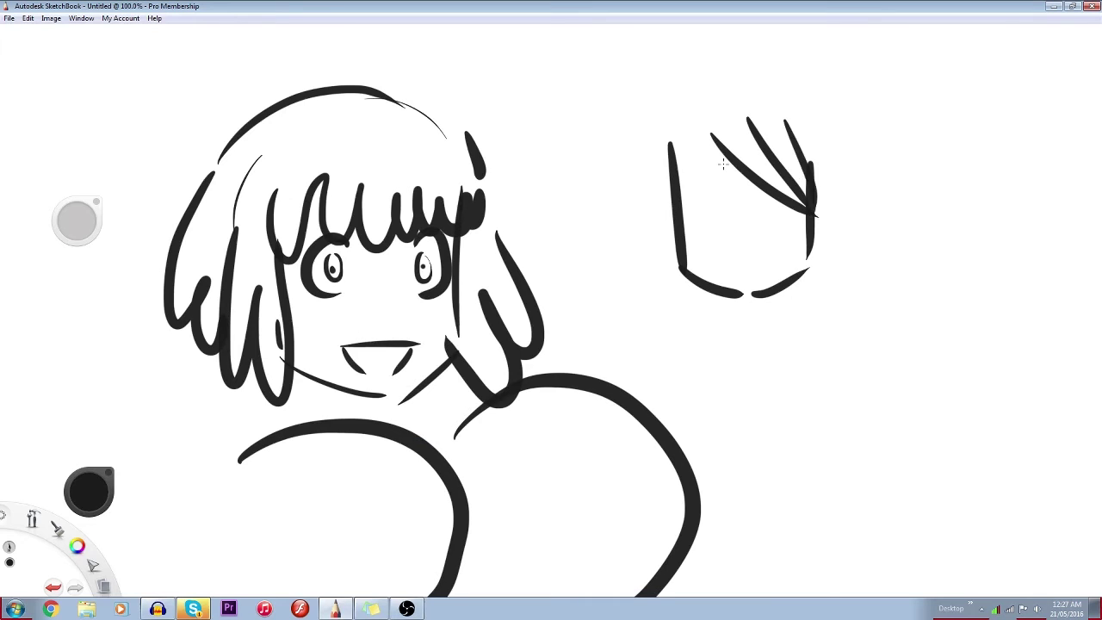
left_click_drag(723, 166, 665, 214)
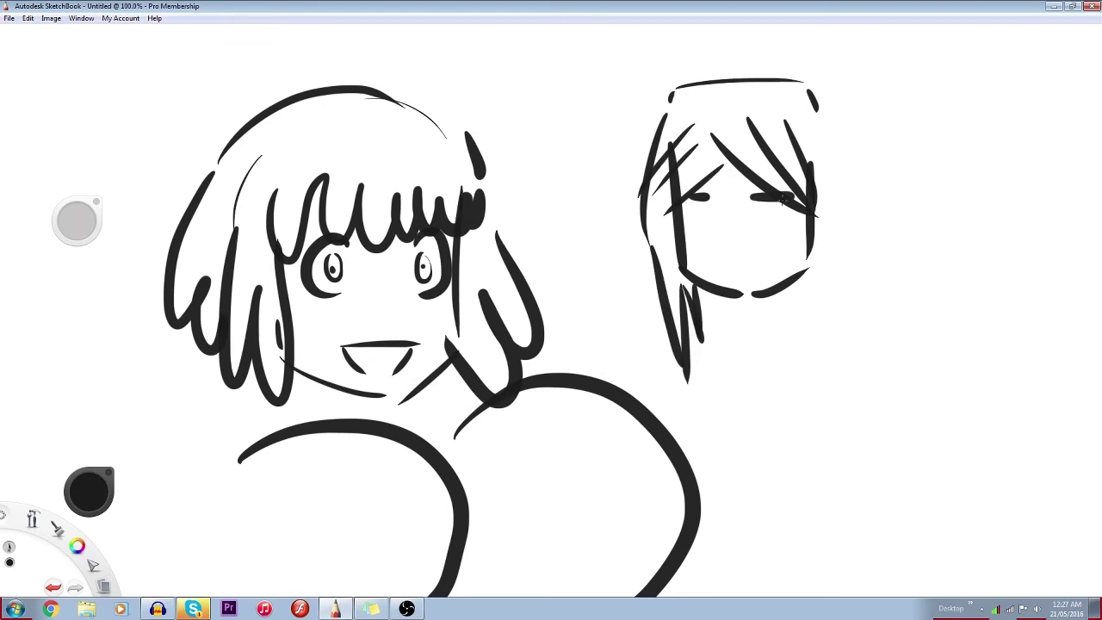
Give the second character half-closed eyes with small pupils and a flat straight mouth with short end marks
left_click_drag(777, 200, 780, 210)
left_click_drag(711, 199, 711, 212)
left_click_drag(699, 255, 778, 260)
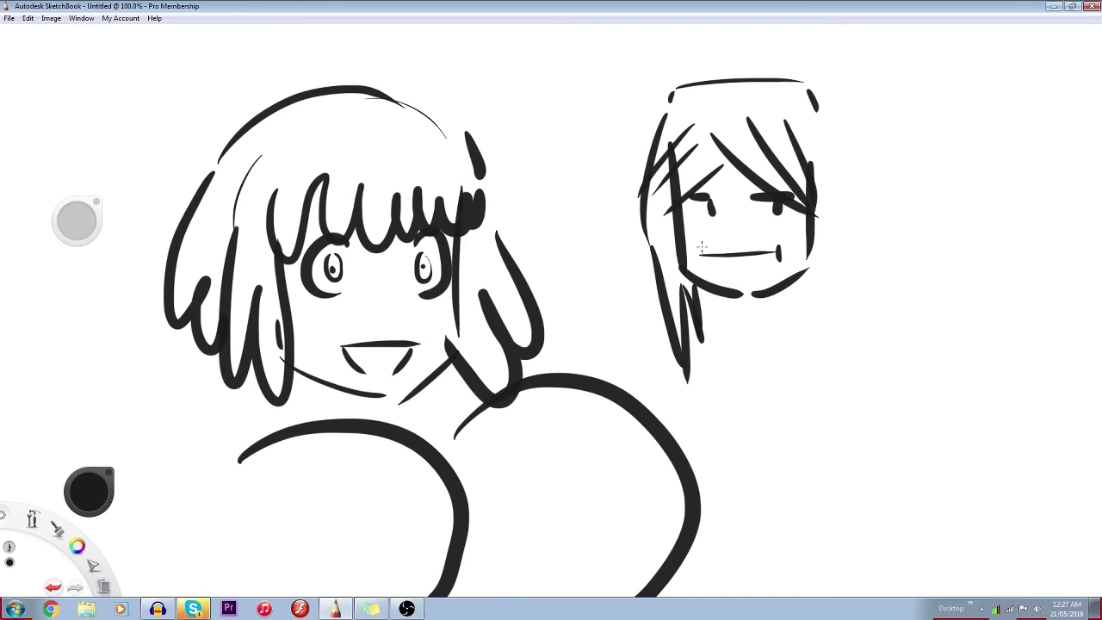
left_click_drag(701, 248, 702, 261)
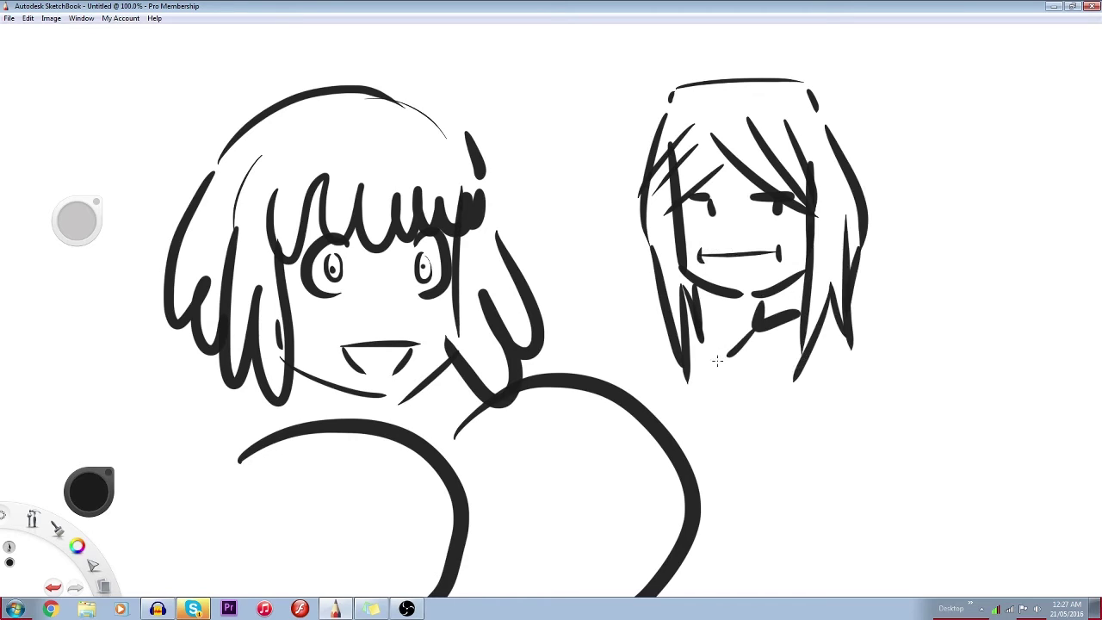
Add chest curves and eyebrows to the second character, and draw a crescent beside the first character's hair
left_click_drag(720, 362, 751, 447)
left_click_drag(788, 390, 838, 433)
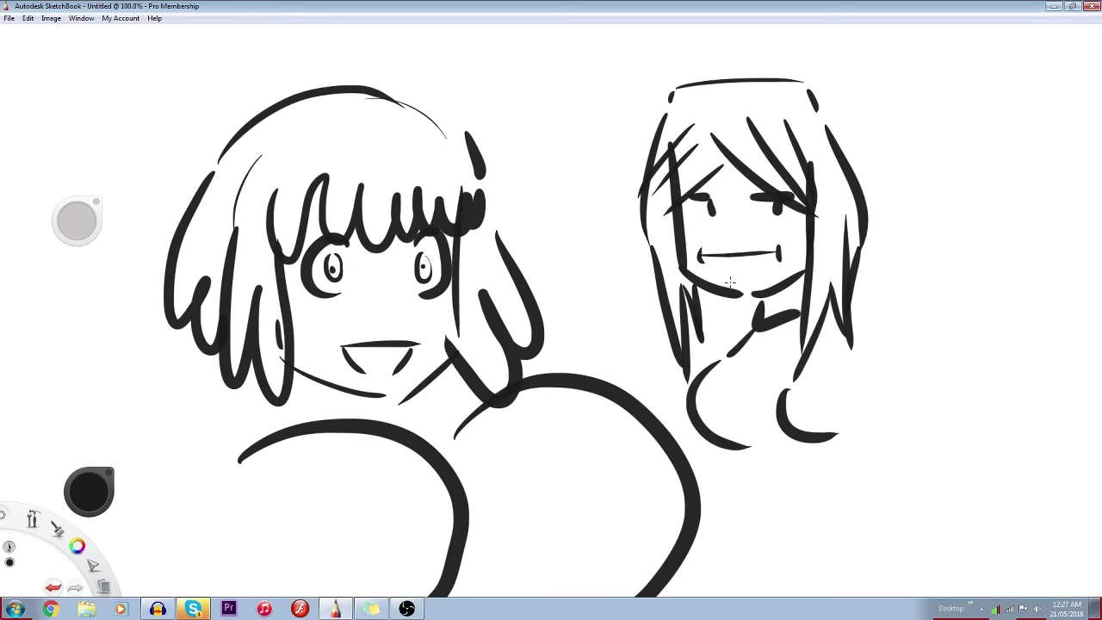
left_click_drag(691, 190, 720, 184)
left_click_drag(737, 186, 767, 193)
left_click_drag(522, 162, 551, 279)
Start a new canvas and draw a long face outline with slanted cheeks and a narrow flat chin
left_click(9, 18)
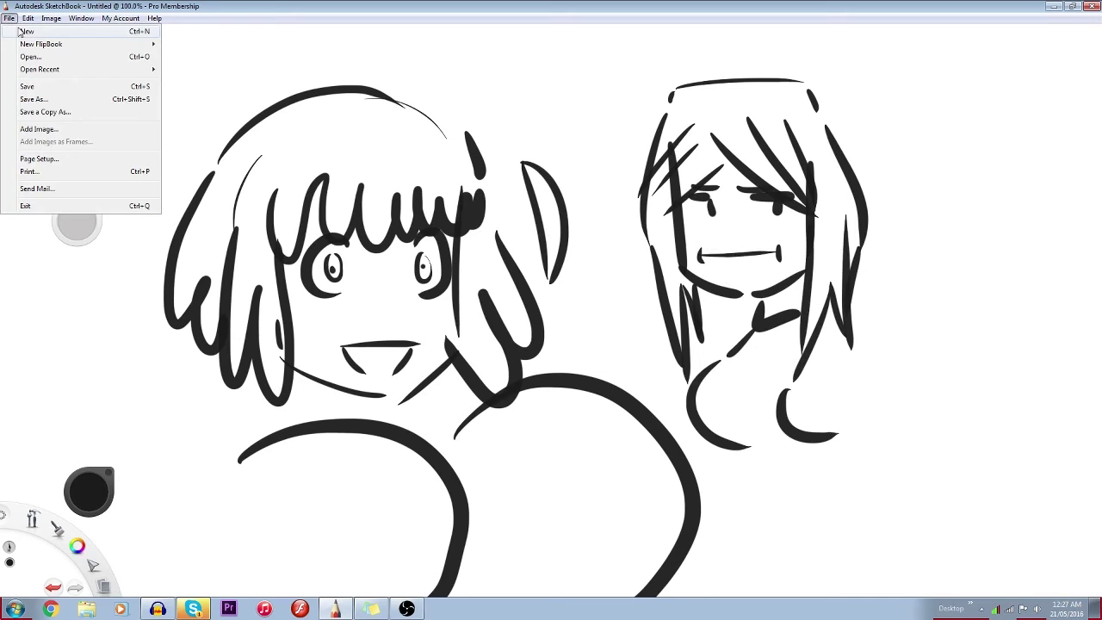
left_click(25, 32)
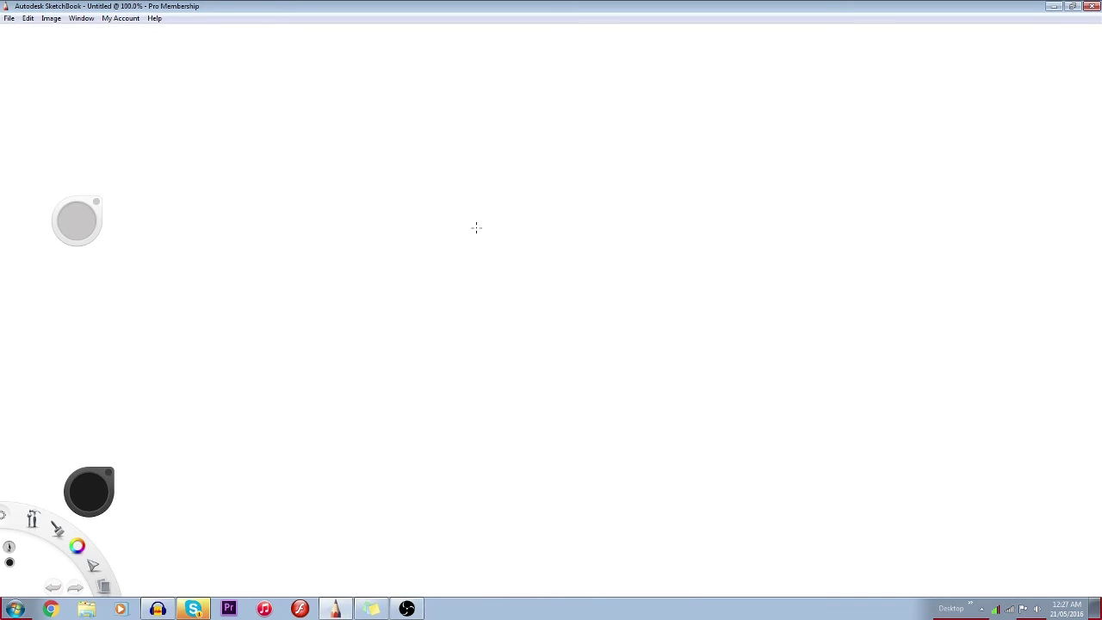
mouse_move(470, 202)
left_mouse_down()
mouse_move(598, 445)
mouse_move(620, 447)
mouse_move(667, 351)
left_mouse_up()
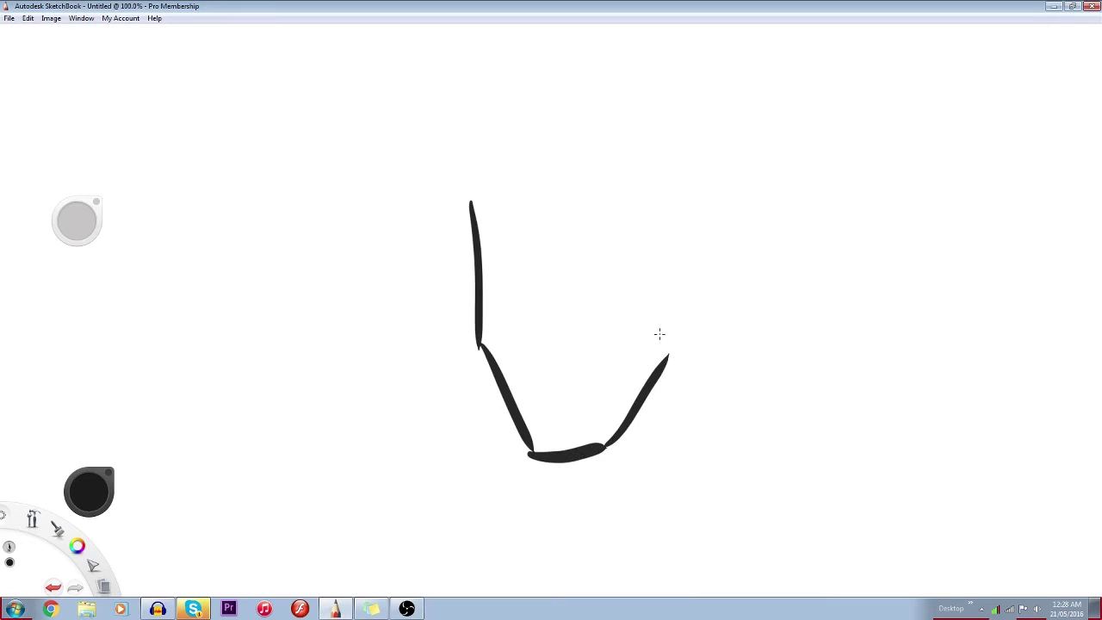
Draw large round glasses with a thick bridge and lens scribbles, and a curved smile below them
left_click_drag(468, 243, 485, 236)
mouse_move(601, 225)
left_mouse_down()
mouse_move(643, 234)
mouse_move(629, 221)
mouse_move(621, 272)
left_mouse_up()
left_click_drag(544, 274, 569, 274)
mouse_move(500, 251)
left_mouse_down()
mouse_move(484, 281)
mouse_move(505, 273)
left_mouse_up()
mouse_move(520, 360)
left_mouse_down()
mouse_move(560, 388)
mouse_move(614, 345)
left_mouse_up()
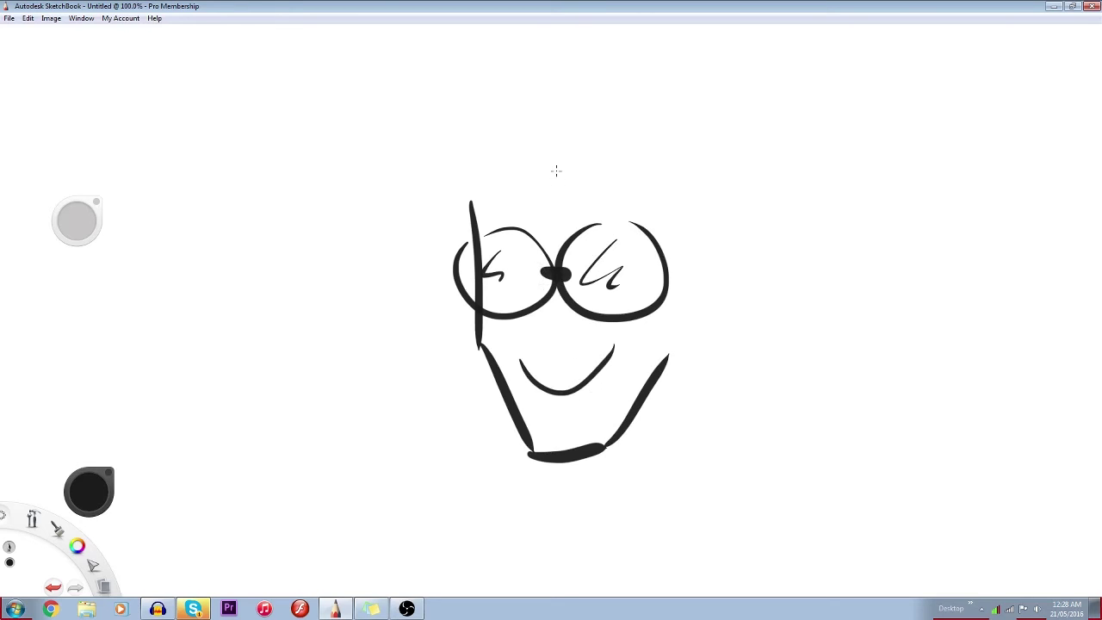
Draw pointed spiky bangs over the glasses and a long lock down the side of the face
left_click_drag(514, 162, 548, 264)
mouse_move(551, 157)
left_mouse_down()
mouse_move(556, 269)
mouse_move(607, 258)
left_mouse_up()
left_click_drag(590, 164, 608, 258)
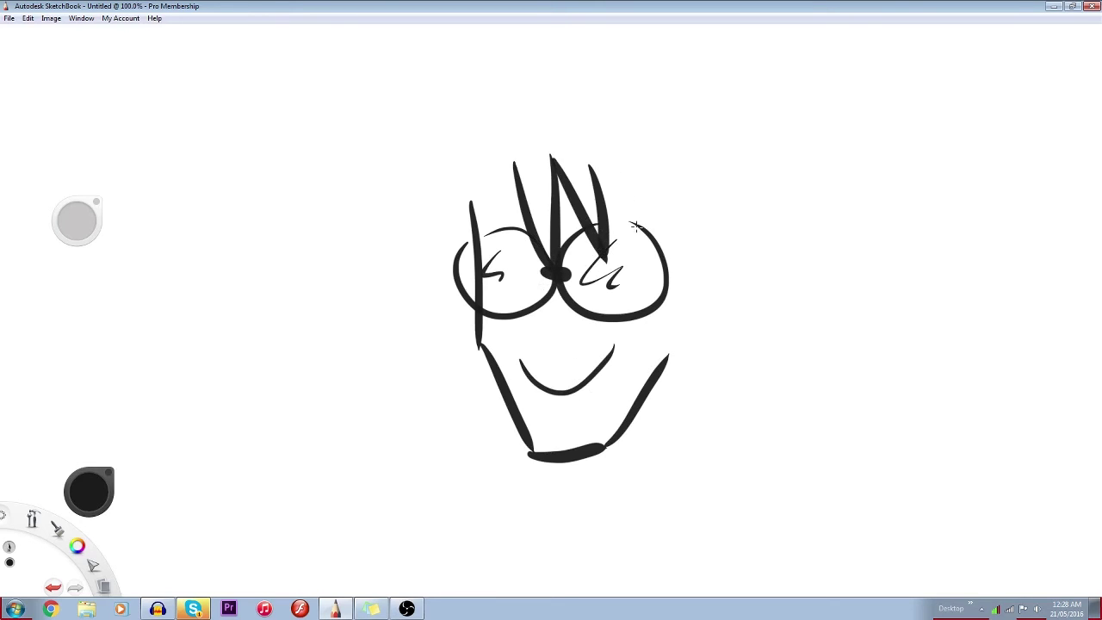
left_click_drag(605, 160, 666, 346)
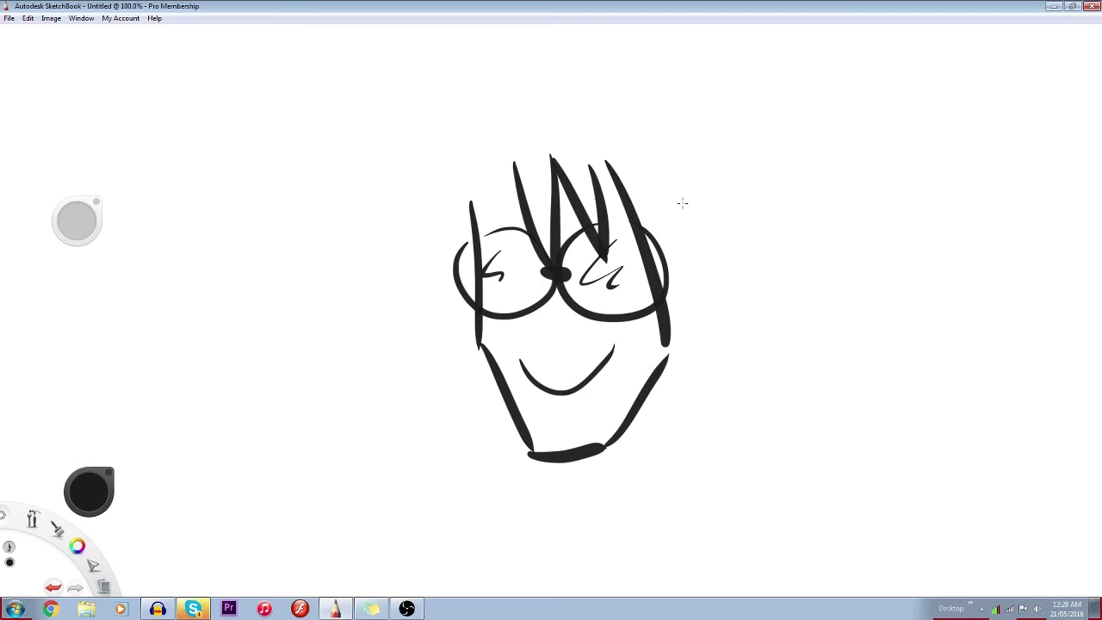
left_click_drag(684, 203, 665, 348)
Outline the crown and the back of the hair, with jagged side locks, an ear and a small side bump
mouse_move(503, 109)
left_mouse_down()
mouse_move(632, 108)
mouse_move(659, 122)
mouse_move(718, 205)
left_mouse_up()
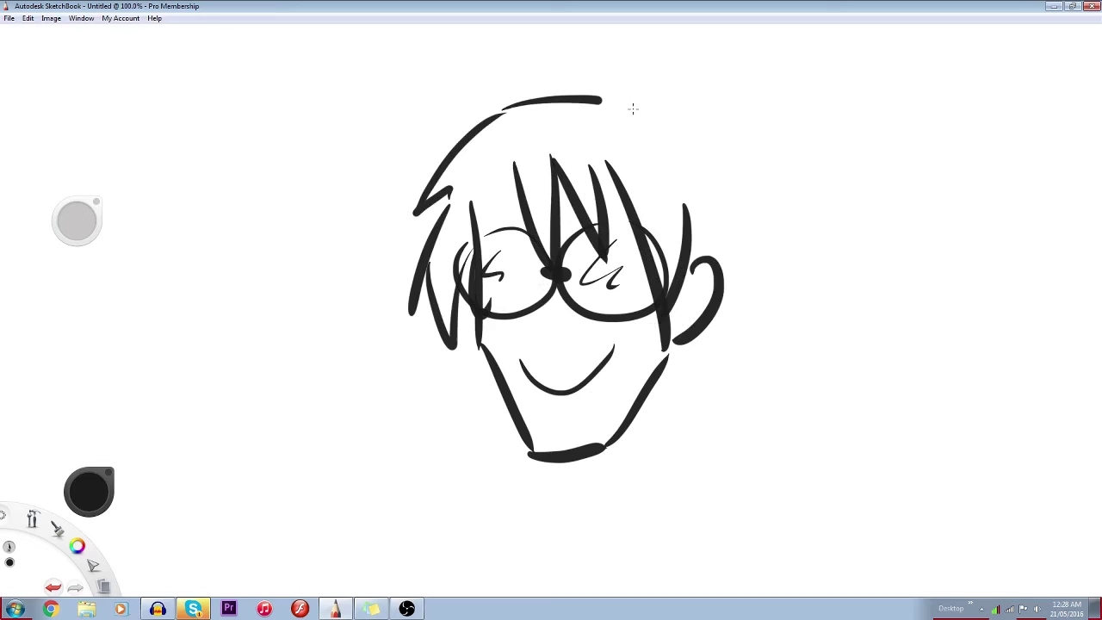
left_click_drag(711, 165, 715, 184)
left_click_drag(720, 200, 711, 246)
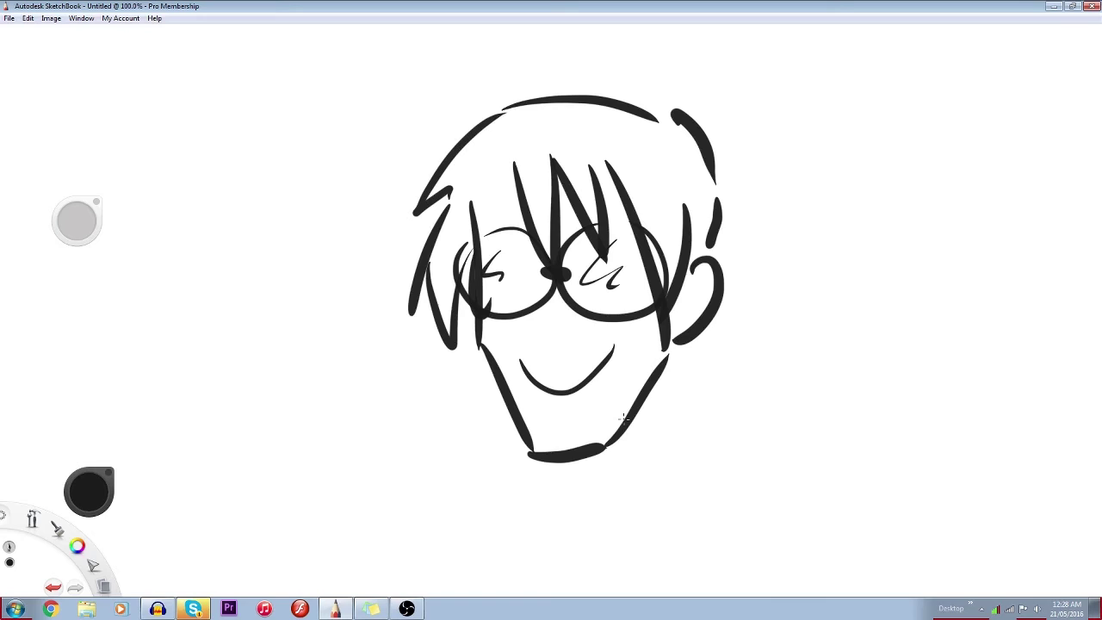
left_click_drag(437, 228, 424, 250)
Draw a ring-shaped hair bun with a tie behind the head, plus the neck and short shoulder strokes
left_click_drag(590, 457, 596, 530)
left_click_drag(674, 183, 711, 181)
left_click_drag(681, 187, 685, 243)
left_click_drag(746, 153, 771, 255)
left_click_drag(677, 360, 682, 496)
left_click_drag(692, 478, 648, 564)
left_click_drag(704, 514, 687, 564)
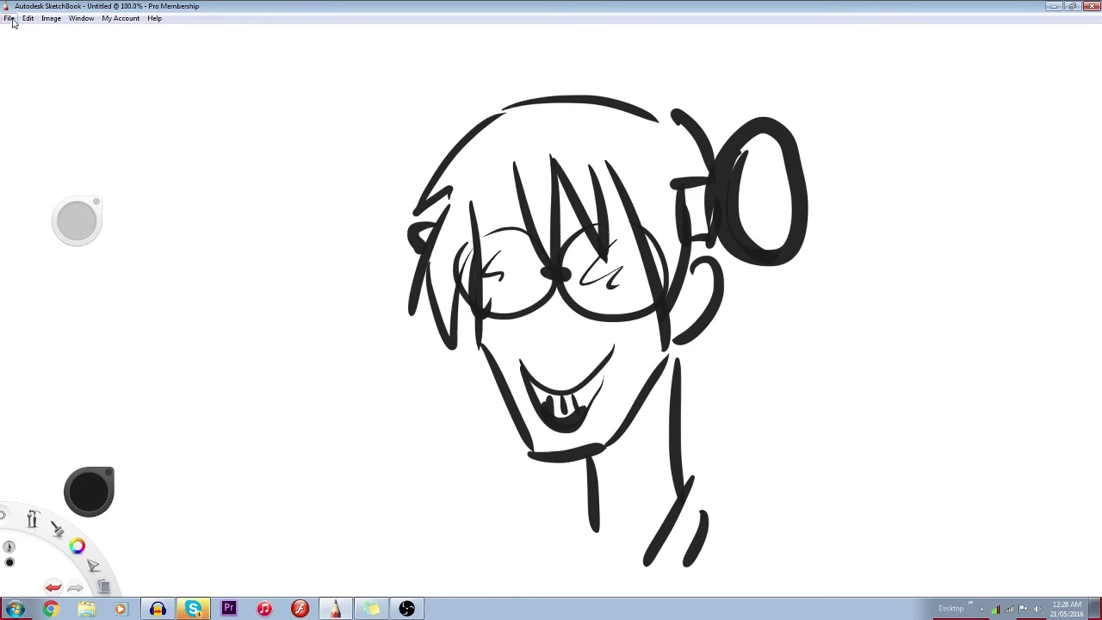
Start a new canvas and draw two large overlapping rounded shapes with an arrow pointing at them
left_click(12, 19)
left_click(28, 33)
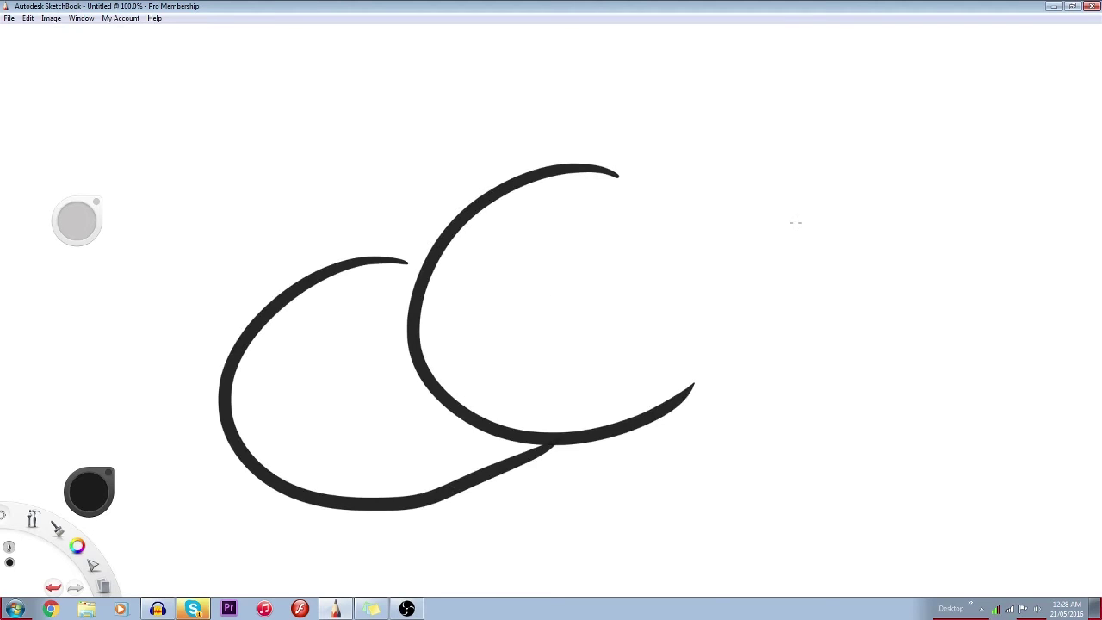
left_click_drag(704, 264, 833, 201)
left_click_drag(735, 211, 754, 270)
Start a new canvas without saving and draw a tall square-headed figure with short sleeves, a tapering torso and thin pointed legs
left_click(10, 18)
left_click(23, 32)
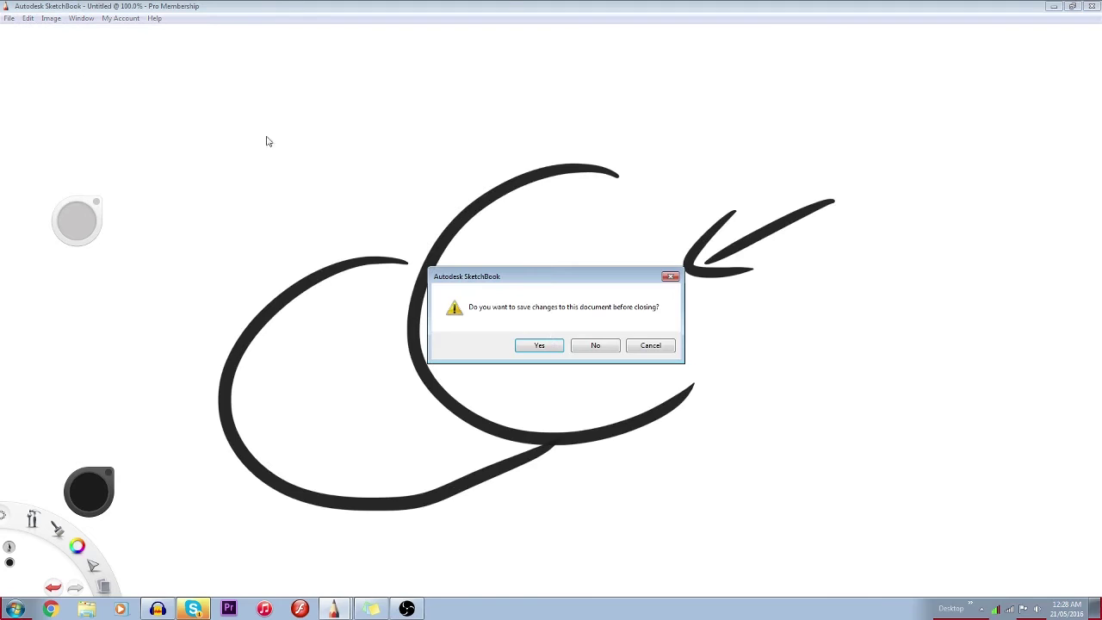
left_click(580, 347)
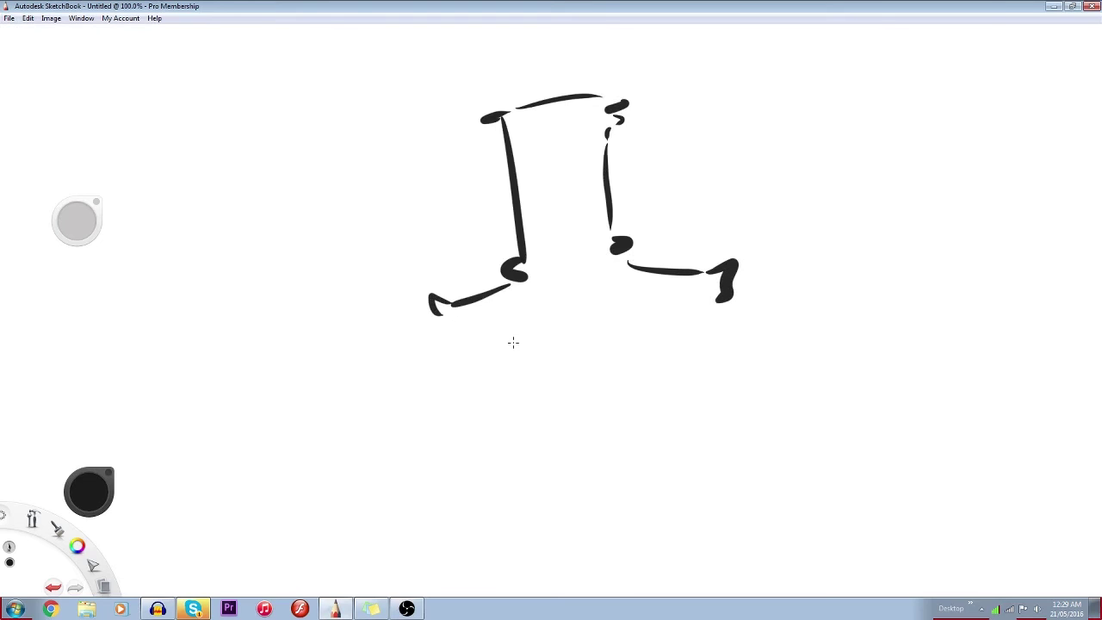
left_click_drag(513, 343, 443, 323)
left_click_drag(516, 349, 578, 492)
left_click_drag(711, 303, 675, 318)
left_click_drag(677, 323, 650, 486)
mouse_move(631, 488)
left_mouse_down()
mouse_move(573, 499)
mouse_move(591, 524)
mouse_move(589, 584)
mouse_move(638, 519)
left_mouse_up()
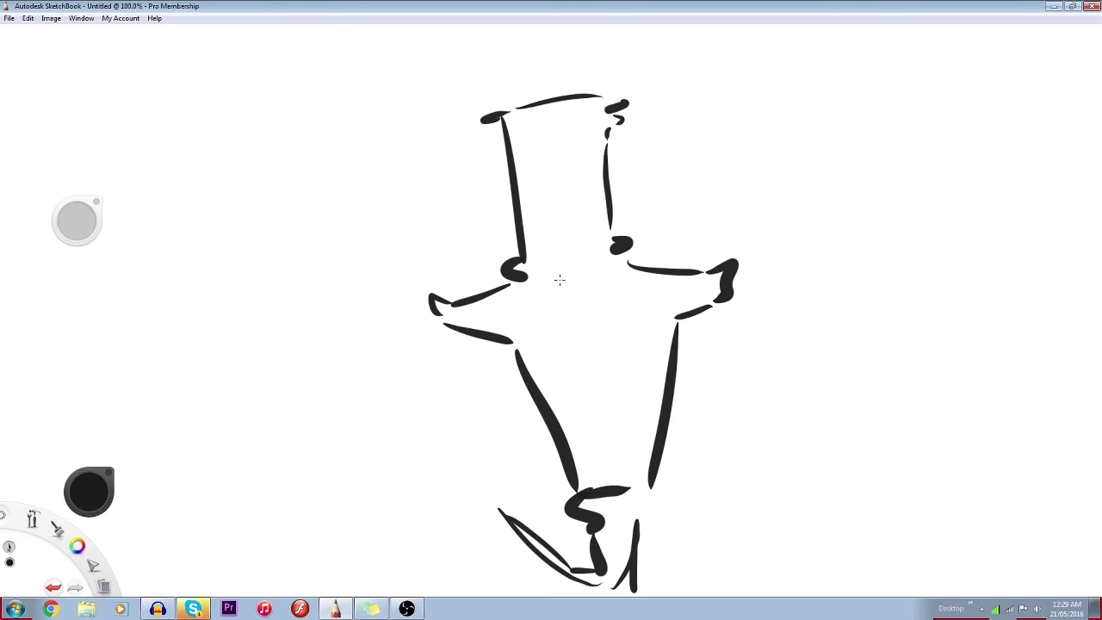
Draw a bent arm from the figure's sleeve, ending in a large raised blocky hand with fingers
left_click_drag(689, 320, 725, 377)
left_click_drag(682, 353, 735, 413)
left_click_drag(762, 344, 746, 258)
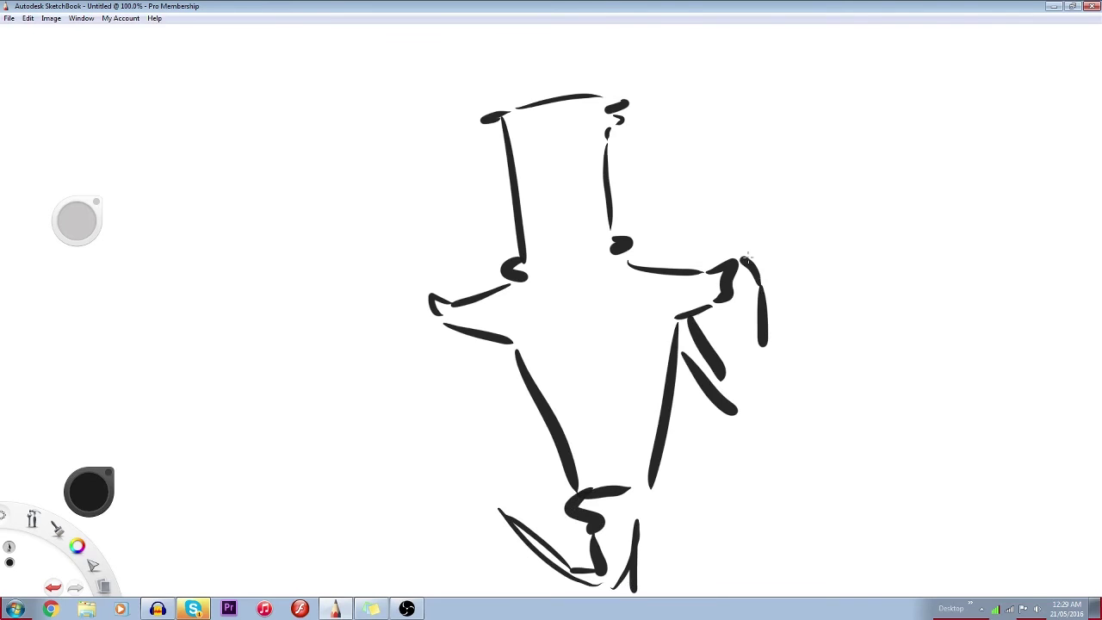
mouse_move(744, 258)
left_mouse_down()
mouse_move(780, 250)
mouse_move(782, 276)
left_mouse_up()
left_click_drag(774, 248, 805, 244)
left_click_drag(810, 213, 832, 307)
mouse_move(777, 333)
left_mouse_down()
mouse_move(831, 321)
mouse_move(762, 389)
mouse_move(756, 411)
mouse_move(723, 379)
left_mouse_up()
left_click_drag(699, 362, 742, 412)
Draw a small skull face low in the tall head, with jagged lower points and two dot eyes
mouse_move(553, 181)
left_mouse_down()
mouse_move(538, 189)
mouse_move(543, 231)
mouse_move(558, 232)
left_mouse_up()
mouse_move(568, 182)
left_mouse_down()
mouse_move(594, 205)
mouse_move(586, 231)
left_mouse_up()
mouse_move(549, 238)
left_mouse_down()
mouse_move(569, 272)
mouse_move(579, 238)
mouse_move(575, 255)
left_mouse_up()
left_click(546, 212)
left_click(570, 210)
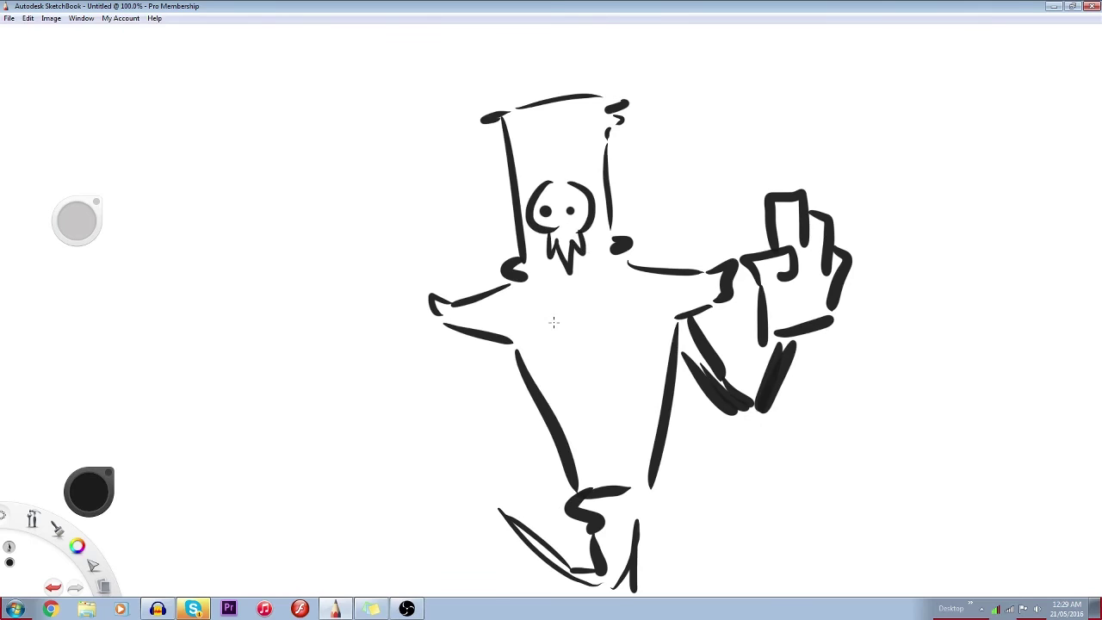
Start a new canvas and draw the top of a cat's head with two pointed ears
left_click(8, 18)
left_click(16, 31)
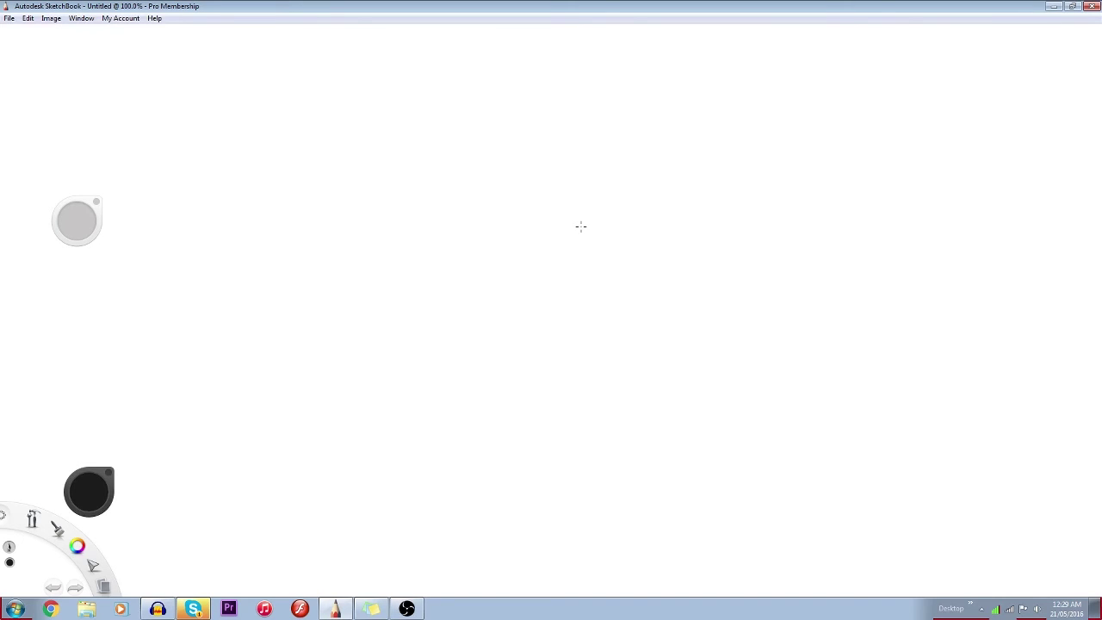
mouse_move(531, 274)
left_mouse_down()
mouse_move(556, 231)
mouse_move(680, 226)
left_mouse_up()
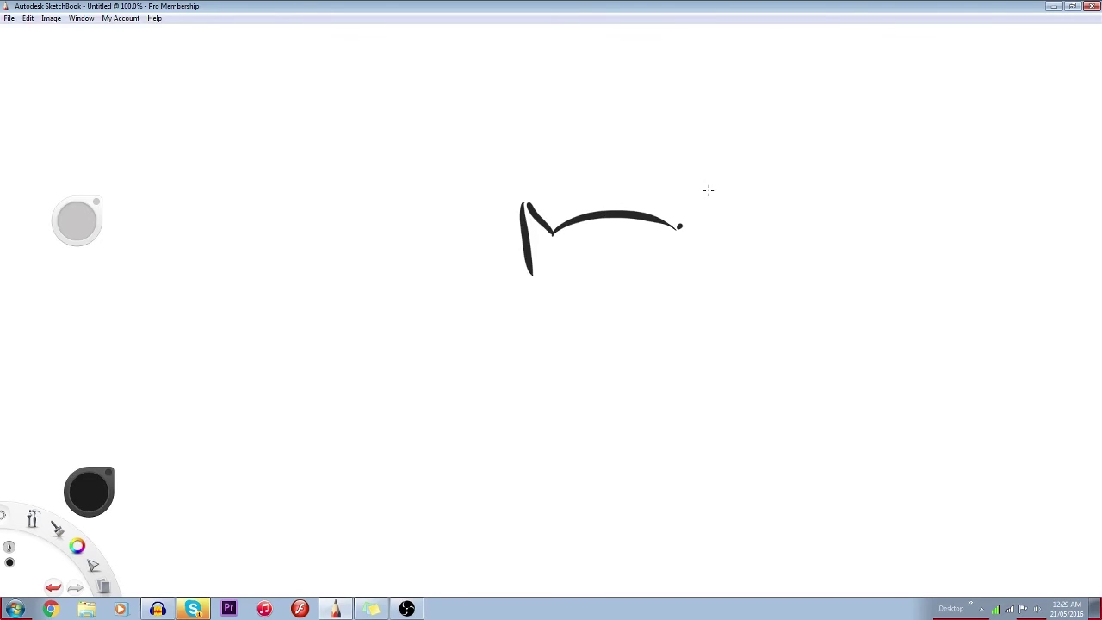
left_click_drag(678, 227, 720, 260)
Draw the cat's curved eye outlines, nose and flat mouth, and close in the face with rounded cheeks
left_click_drag(568, 260, 573, 307)
left_click_drag(646, 258, 664, 301)
left_click_drag(592, 312, 616, 313)
left_click_drag(603, 321, 604, 338)
left_click_drag(527, 284, 594, 351)
left_click_drag(715, 298, 637, 351)
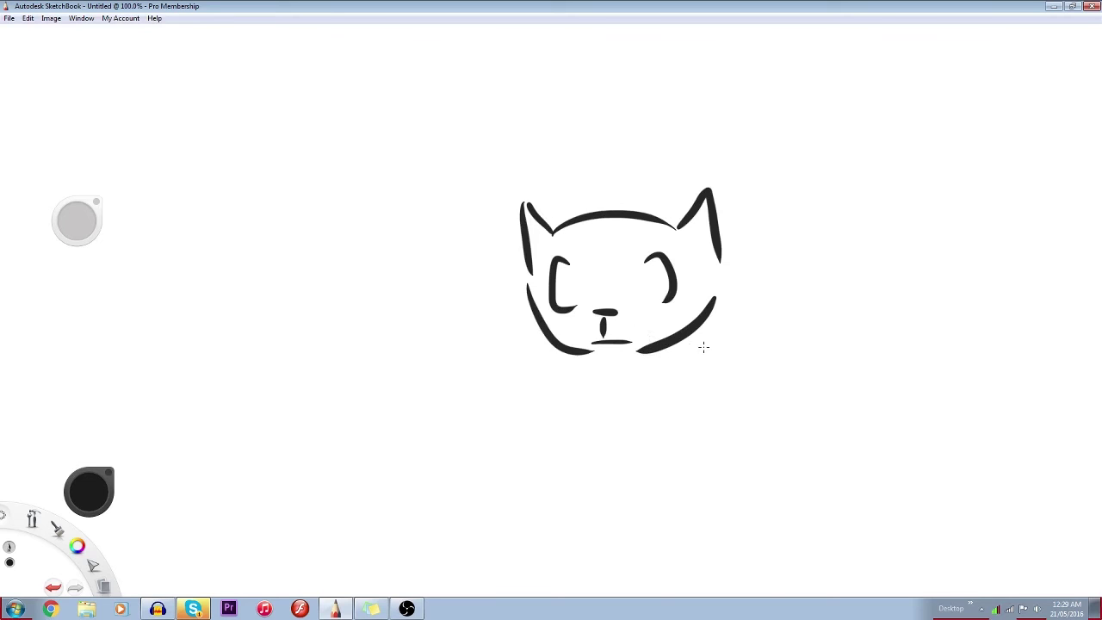
Draw the cat's curved back and bushy upright tail, and add a wide hat brim and band across its head
left_click_drag(714, 324, 780, 469)
mouse_move(791, 467)
left_mouse_down()
mouse_move(818, 404)
mouse_move(805, 348)
mouse_move(829, 308)
mouse_move(811, 441)
left_mouse_up()
left_click_drag(472, 199, 747, 235)
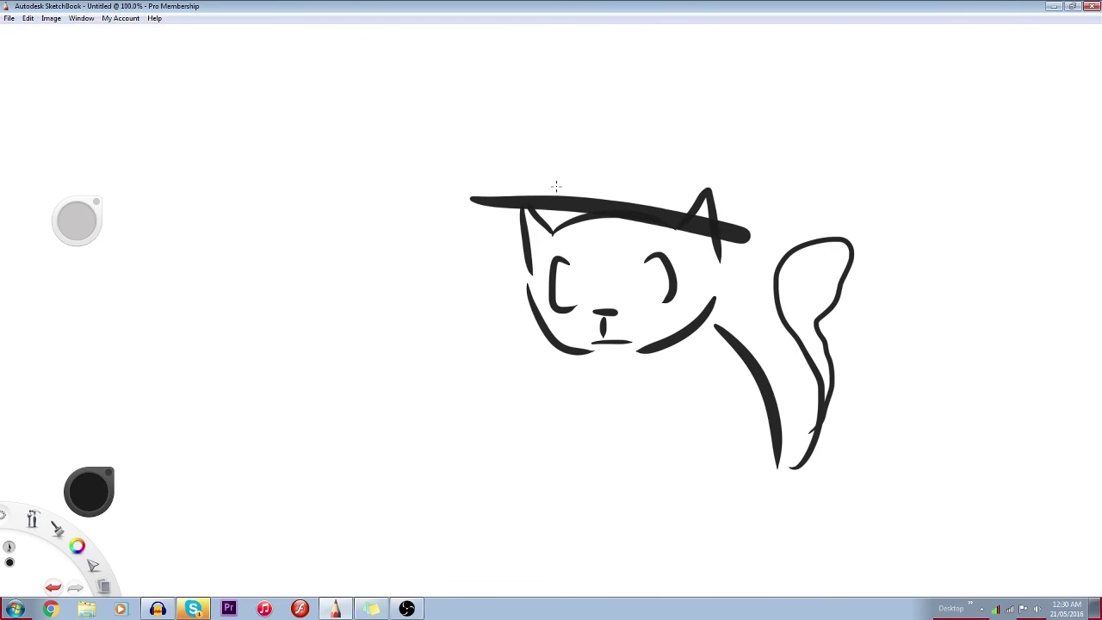
left_click_drag(552, 194, 590, 157)
left_click_drag(605, 159, 682, 215)
Add dot pupils to the cat's eyes and draw a tall curved crown rising above the hat band
left_click(656, 276)
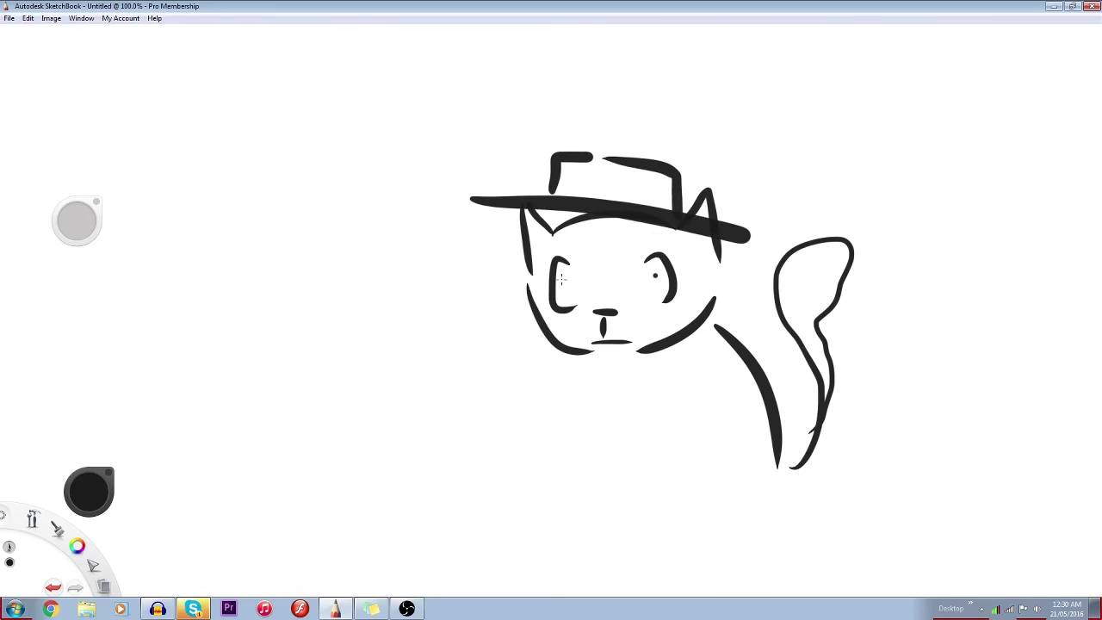
left_click(573, 281)
left_click_drag(569, 153, 721, 79)
left_click_drag(743, 95, 684, 177)
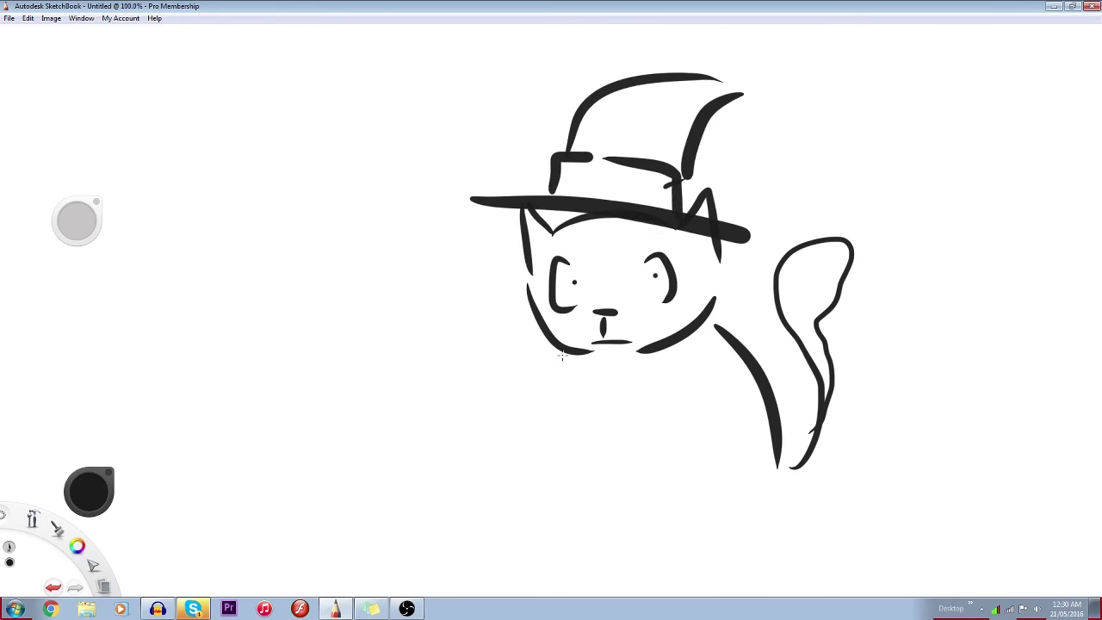
Draw two large overlapping rounded shapes below the cat's head, each with a dot near its middle
left_click_drag(561, 351, 611, 476)
mouse_move(650, 385)
left_mouse_down()
mouse_move(736, 485)
mouse_move(754, 465)
left_mouse_up()
left_click(641, 458)
left_click(500, 423)
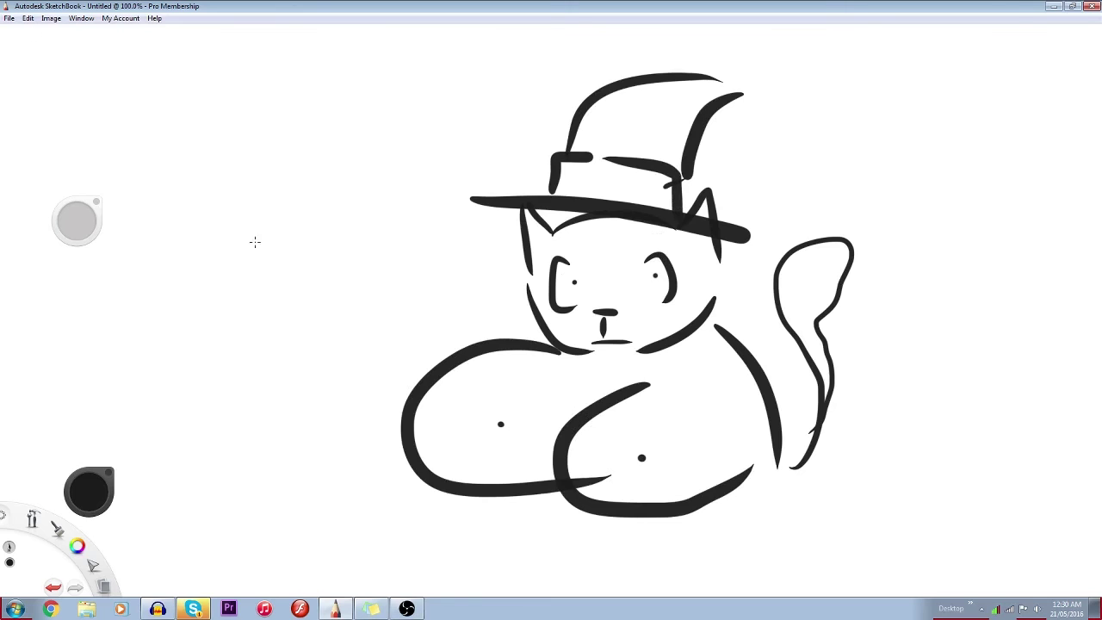
Start a new canvas and draw an angular face with flat upper eyelids and curved lower eye lines
left_click(8, 18)
left_click(39, 33)
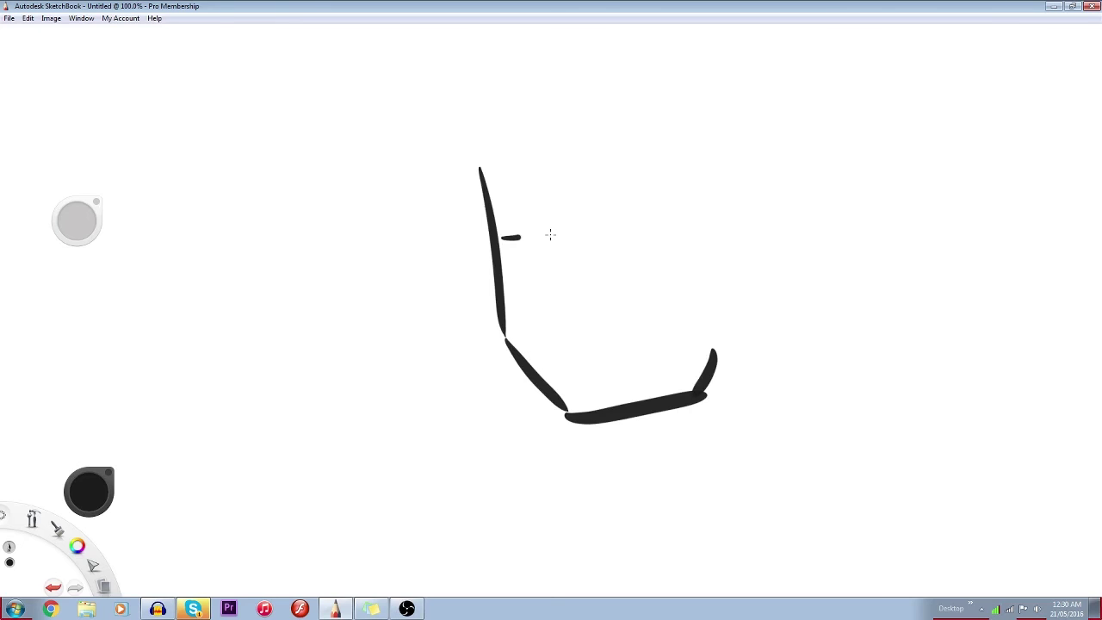
left_click_drag(550, 234, 556, 229)
left_click_drag(510, 242, 530, 260)
left_click_drag(627, 222, 691, 211)
left_click_drag(696, 217, 672, 246)
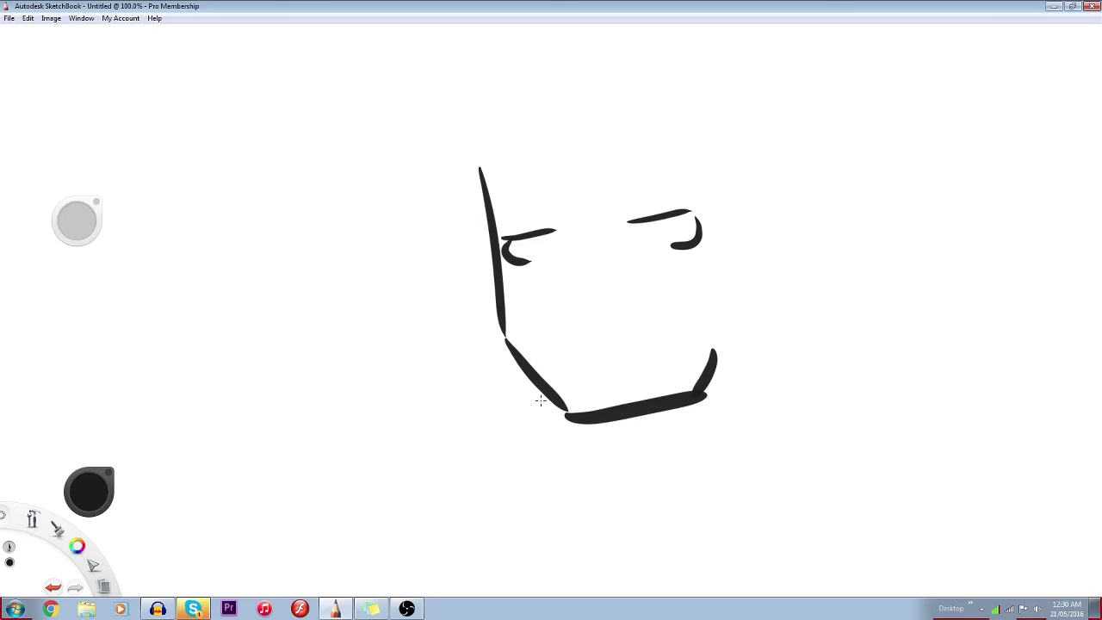
Draw a small arrow and a round ear beside the face, and add half-circle pupils under the eyelids
left_click_drag(422, 465, 497, 449)
left_click_drag(478, 426, 507, 467)
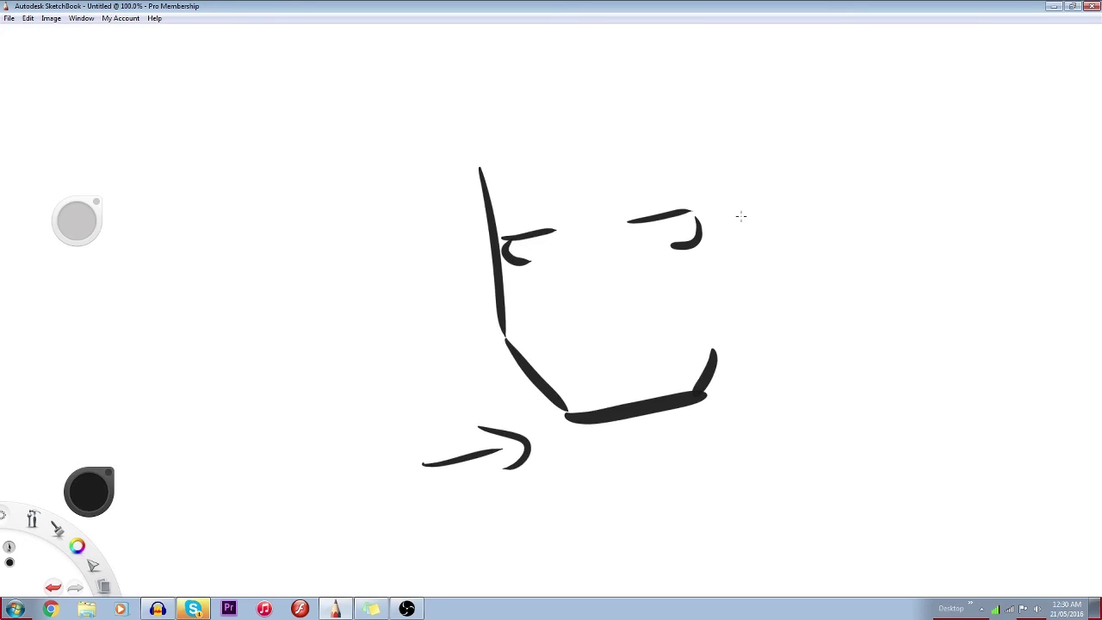
mouse_move(731, 220)
left_mouse_down()
mouse_move(746, 188)
mouse_move(731, 278)
left_mouse_up()
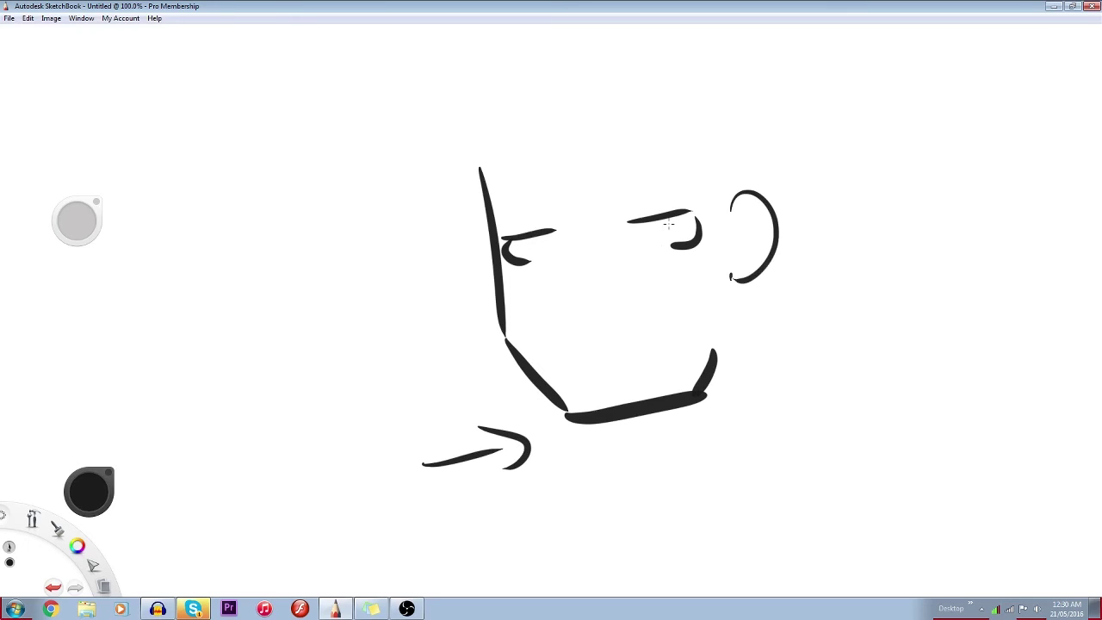
mouse_move(668, 223)
left_mouse_down()
mouse_move(672, 236)
mouse_move(697, 225)
left_mouse_up()
left_click_drag(534, 240, 558, 238)
Draw a straight mouth and long pointed fringe strands falling across the face and in front of the ear
left_click_drag(537, 126, 696, 312)
left_click_drag(549, 344, 680, 323)
left_click_drag(600, 150, 698, 315)
left_click_drag(612, 144, 754, 369)
left_click_drag(725, 162, 731, 209)
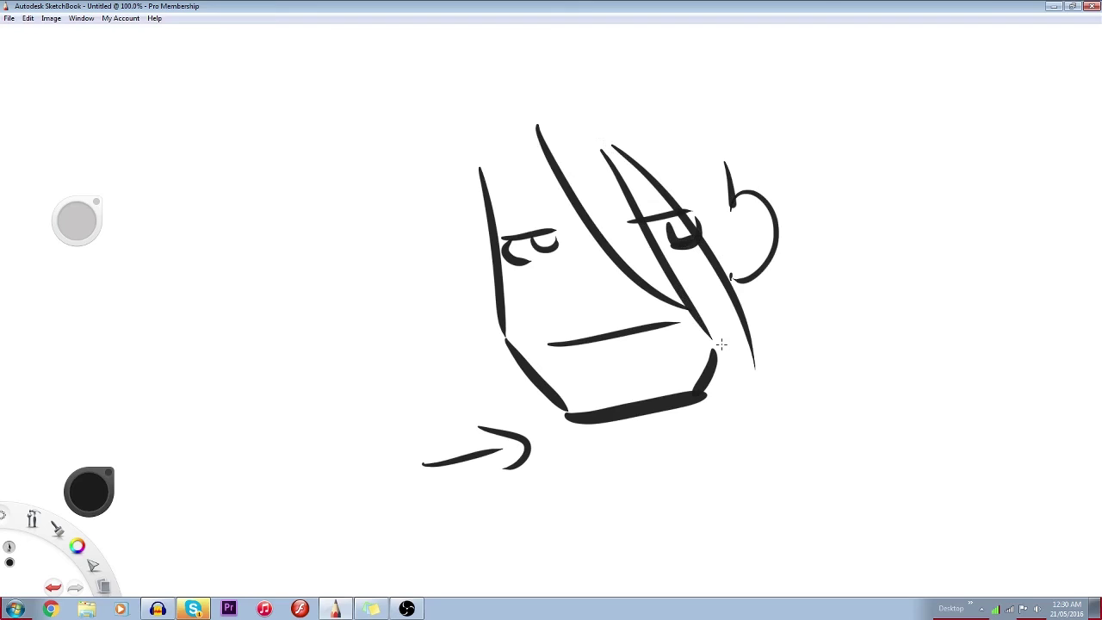
left_click_drag(731, 208, 737, 352)
Draw the long side locks, domed top and pointed ends of the hair around the head
mouse_move(443, 164)
left_mouse_down()
mouse_move(438, 210)
mouse_move(514, 372)
left_mouse_up()
left_click_drag(534, 146, 529, 365)
left_click_drag(449, 146, 638, 26)
left_click_drag(674, 56, 804, 165)
mouse_move(806, 178)
left_mouse_down()
mouse_move(788, 304)
mouse_move(735, 404)
left_mouse_up()
mouse_move(496, 357)
left_mouse_down()
mouse_move(502, 387)
mouse_move(515, 403)
mouse_move(523, 395)
left_mouse_up()
Draw a partly filled box under the chin, with two long central lines and crossing bands over the chest
mouse_move(639, 420)
left_mouse_down()
mouse_move(713, 452)
mouse_move(699, 411)
mouse_move(668, 418)
mouse_move(677, 456)
mouse_move(690, 446)
left_mouse_up()
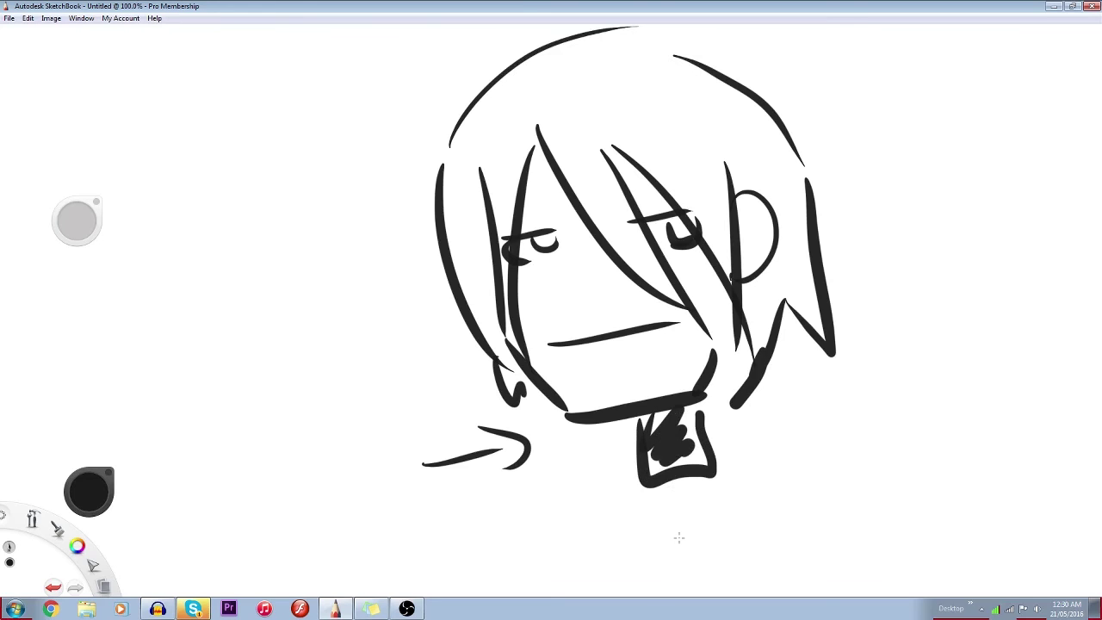
left_click_drag(670, 481, 660, 595)
left_click_drag(675, 480, 689, 596)
mouse_move(557, 553)
left_mouse_down()
mouse_move(834, 525)
mouse_move(594, 567)
mouse_move(777, 555)
left_mouse_up()
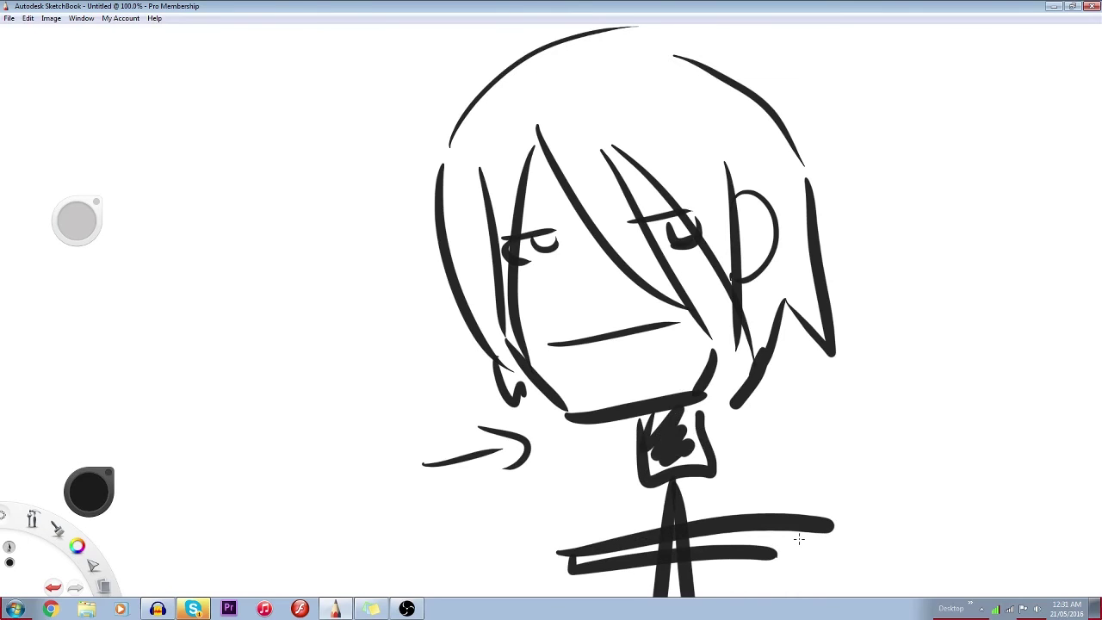
left_click_drag(802, 542, 812, 554)
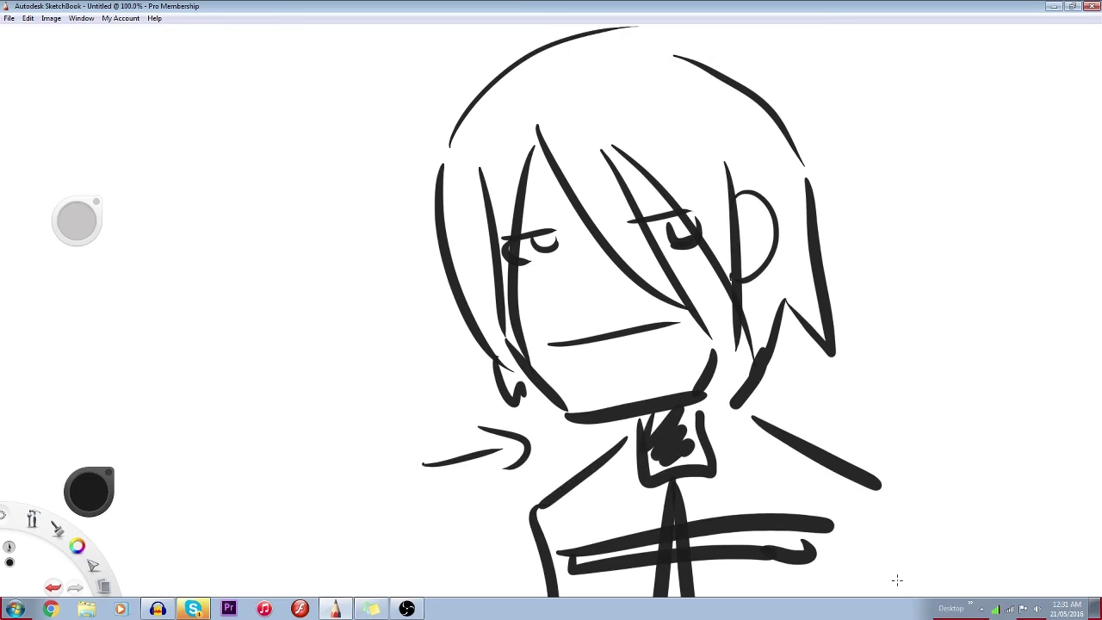
Draw the sloping shoulders and upper arms, and add small collar strokes on both sides of the neck
left_click_drag(878, 487, 899, 590)
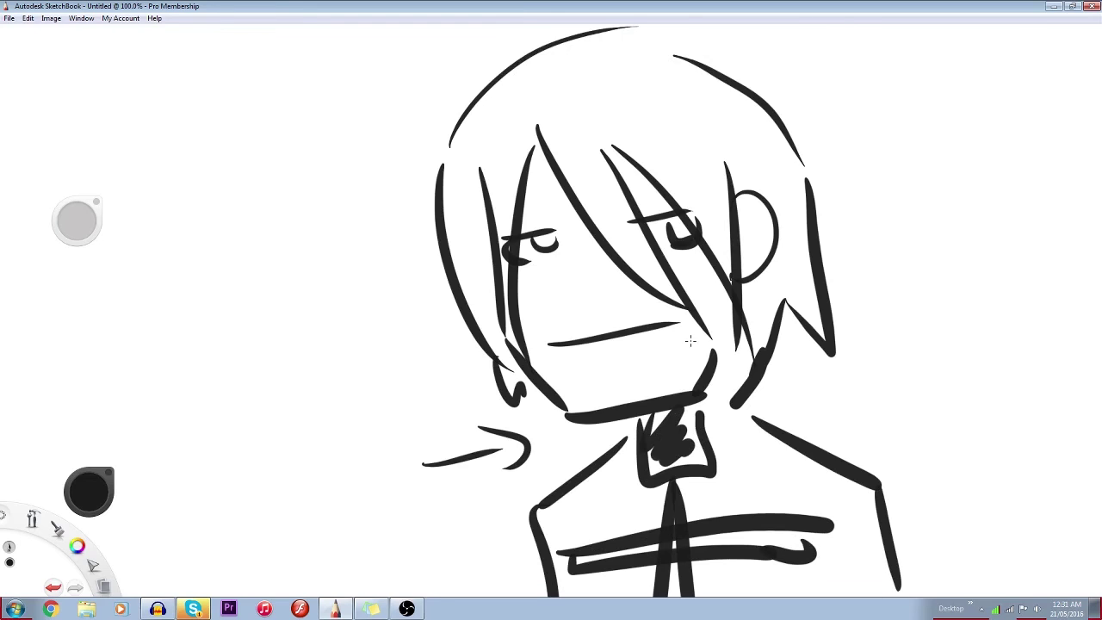
left_click_drag(610, 422, 642, 439)
mouse_move(689, 415)
left_mouse_down()
mouse_move(701, 432)
mouse_move(740, 411)
mouse_move(725, 402)
left_mouse_up()
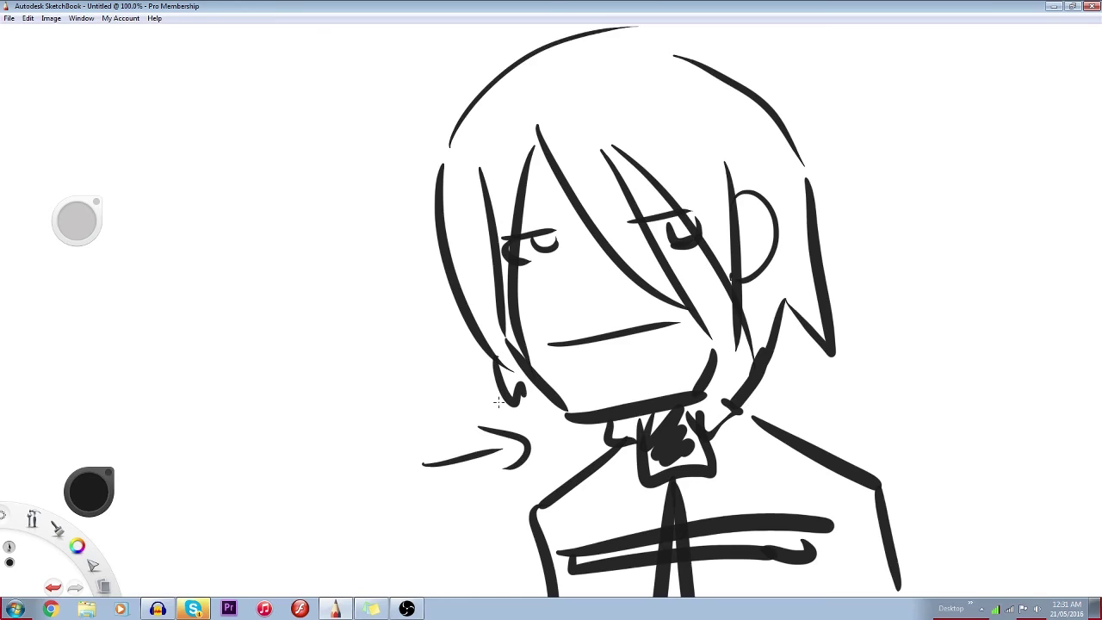
Start a new canvas and draw a pointed-chin face with narrow half-closed eyes and a slightly curved mouth
left_click(9, 18)
left_click(23, 36)
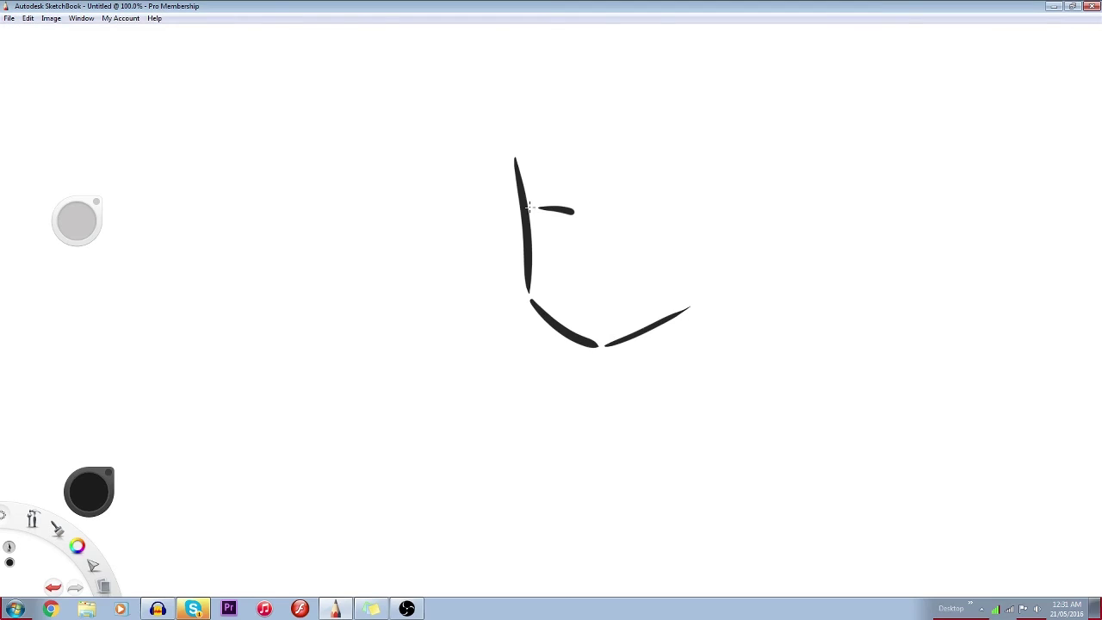
left_click_drag(530, 207, 542, 208)
left_click_drag(529, 210, 554, 225)
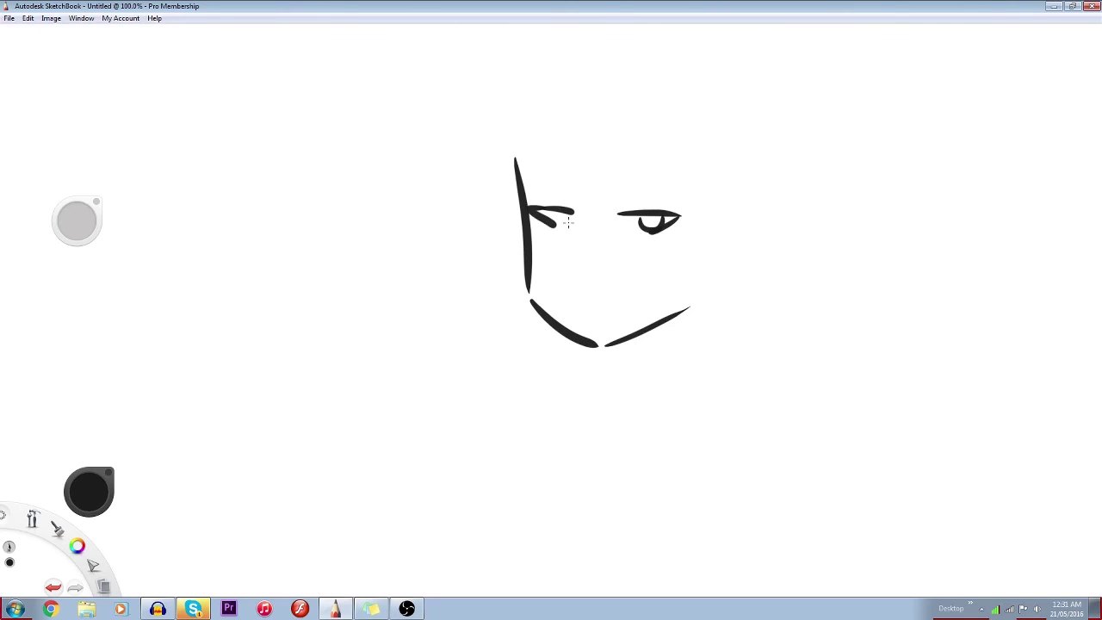
left_click_drag(559, 295, 642, 296)
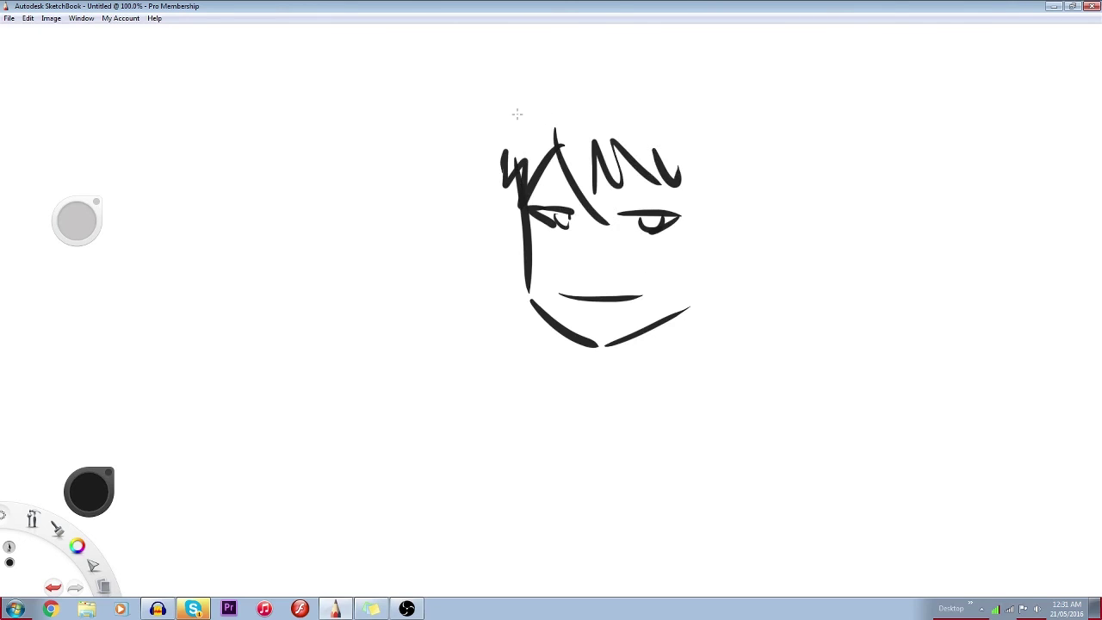
Draw the rounded top of the hair and jagged, flared hair tufts on both sides of the head
mouse_move(517, 113)
left_mouse_down()
mouse_move(668, 73)
mouse_move(695, 81)
mouse_move(761, 205)
left_mouse_up()
mouse_move(759, 215)
left_mouse_down()
mouse_move(783, 239)
mouse_move(734, 242)
mouse_move(761, 291)
left_mouse_up()
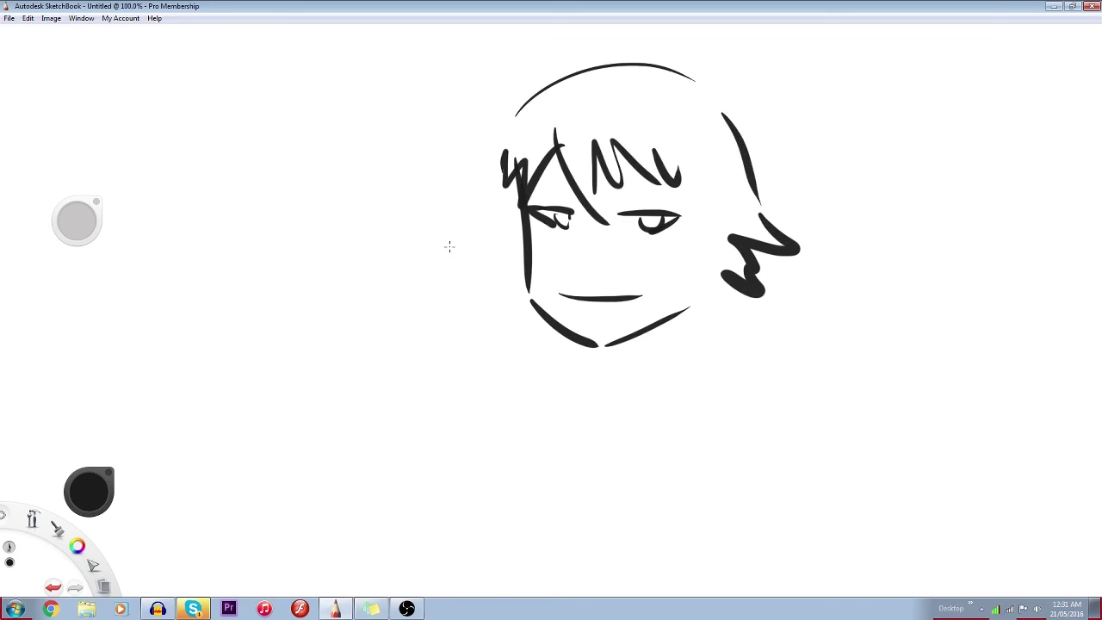
mouse_move(490, 182)
left_mouse_down()
mouse_move(508, 272)
mouse_move(521, 273)
left_mouse_up()
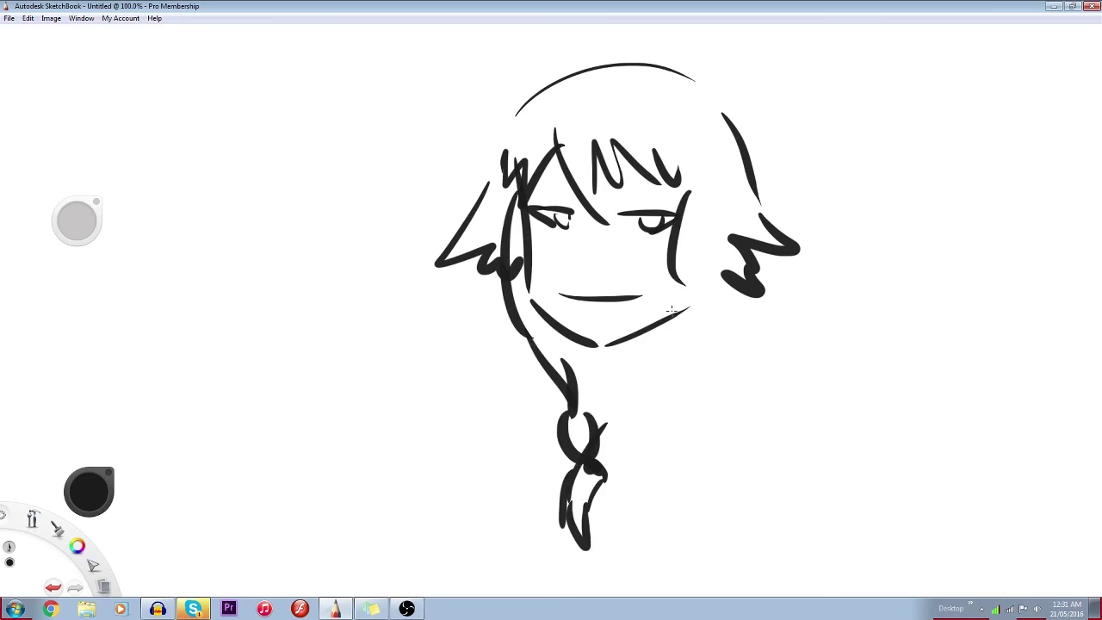
Draw twisted braid-like strands running down both sides of the face and meeting below the chin
left_click_drag(719, 239, 659, 362)
left_click_drag(702, 313, 618, 444)
left_click_drag(673, 381, 661, 398)
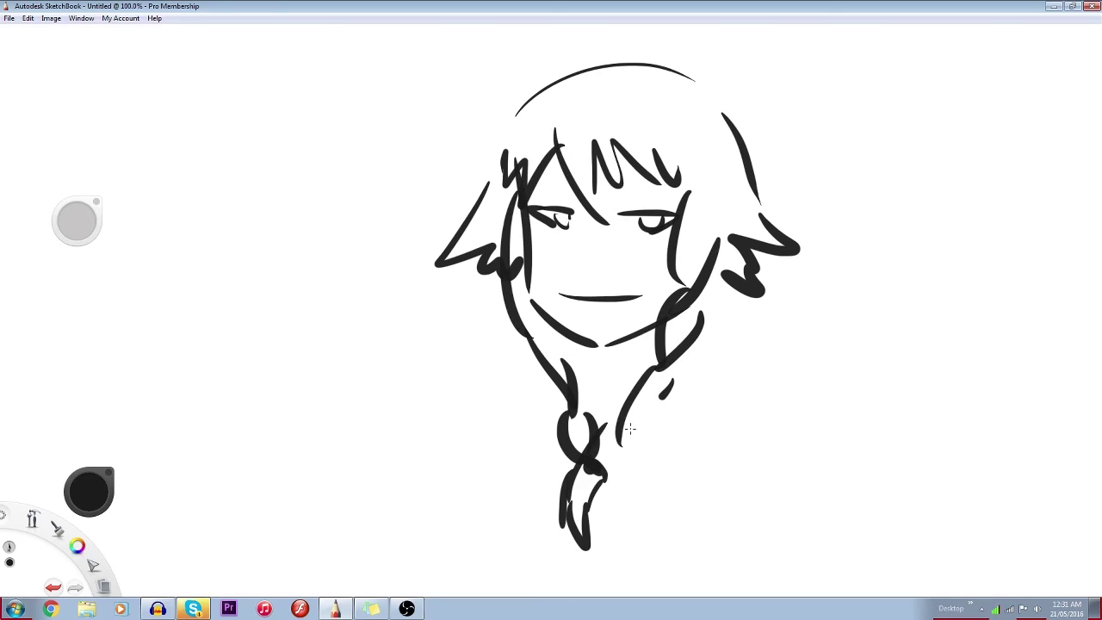
left_click_drag(630, 428, 600, 463)
Draw the curved shoulders, fill in the hair beside the eye, and add short neck lines under the chin
left_click_drag(686, 369, 734, 388)
left_click_drag(738, 385, 770, 430)
mouse_move(556, 416)
left_mouse_down()
mouse_move(514, 439)
mouse_move(517, 449)
left_mouse_up()
left_click_drag(683, 117, 689, 172)
left_click_drag(696, 175, 696, 198)
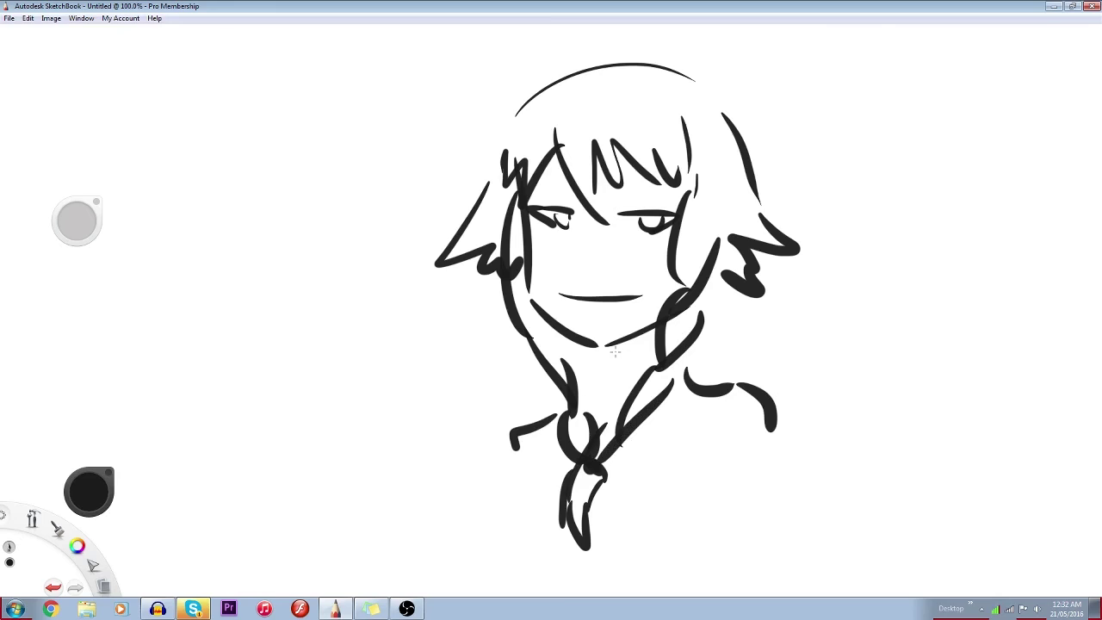
left_click_drag(514, 446, 533, 456)
left_click_drag(618, 348, 608, 402)
left_click_drag(594, 405, 630, 397)
Draw a cluster of seven rough circles beside the figure and an arrow above them pointing at the head
left_click_drag(250, 358, 224, 366)
left_click_drag(360, 334, 430, 387)
left_click_drag(210, 466, 196, 473)
left_click_drag(334, 437, 312, 449)
left_click_drag(452, 396, 428, 413)
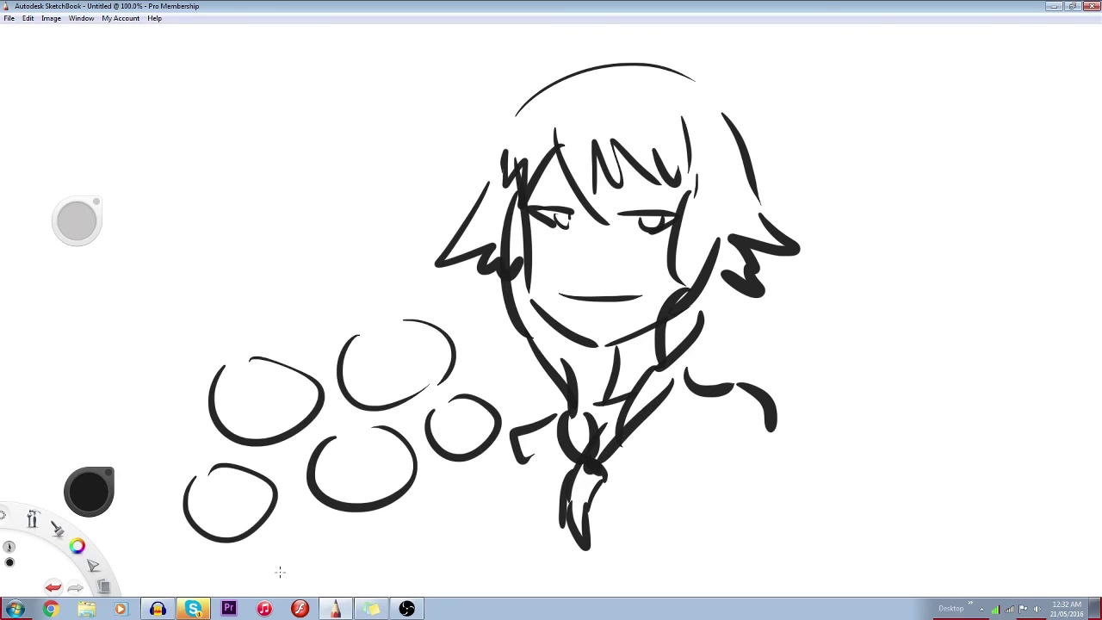
left_click_drag(293, 537, 297, 583)
mouse_move(423, 497)
left_mouse_down()
mouse_move(483, 491)
mouse_move(496, 541)
left_mouse_up()
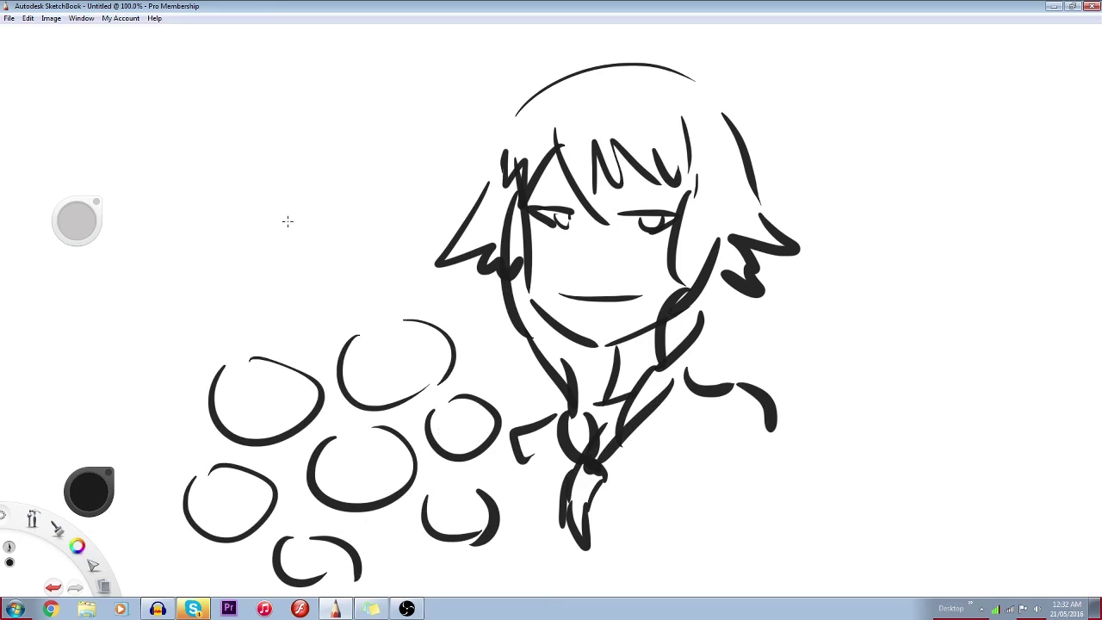
left_click_drag(274, 226, 385, 213)
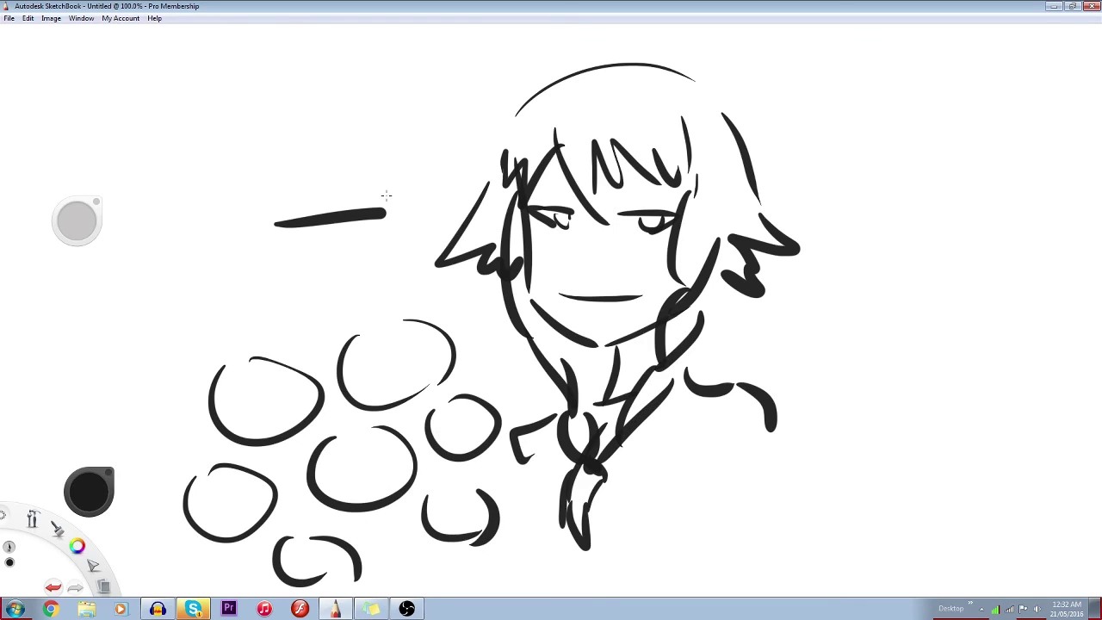
left_click_drag(392, 190, 392, 244)
Start a new canvas and draw a face side, an angled jaw and two wide eyes with round pupils
left_click(27, 18)
left_click(12, 31)
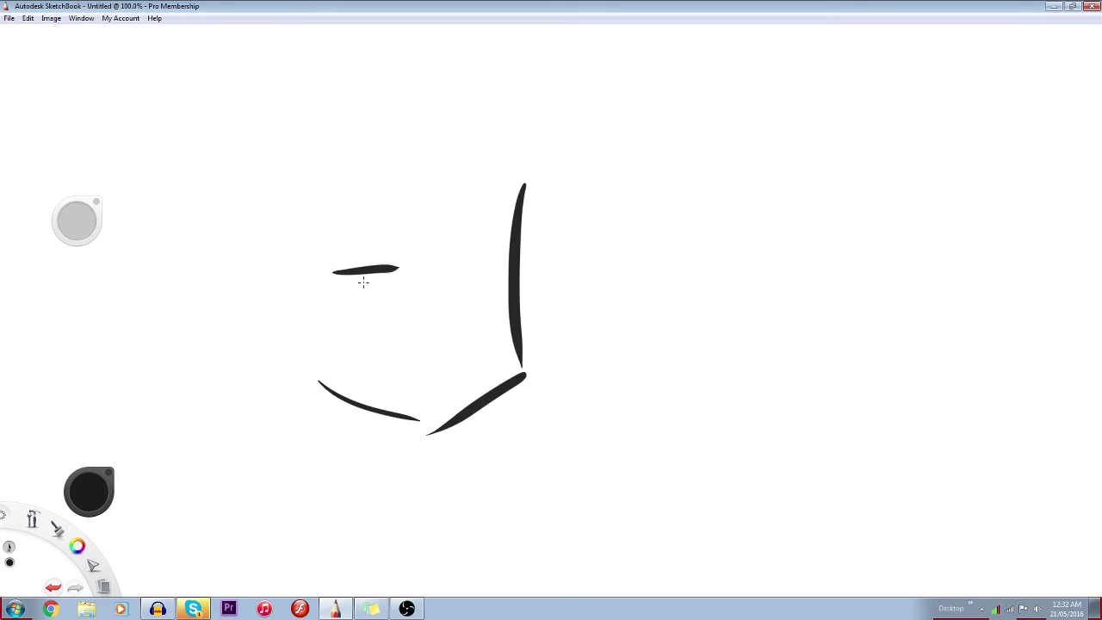
left_click_drag(333, 278, 388, 307)
left_click_drag(480, 254, 482, 305)
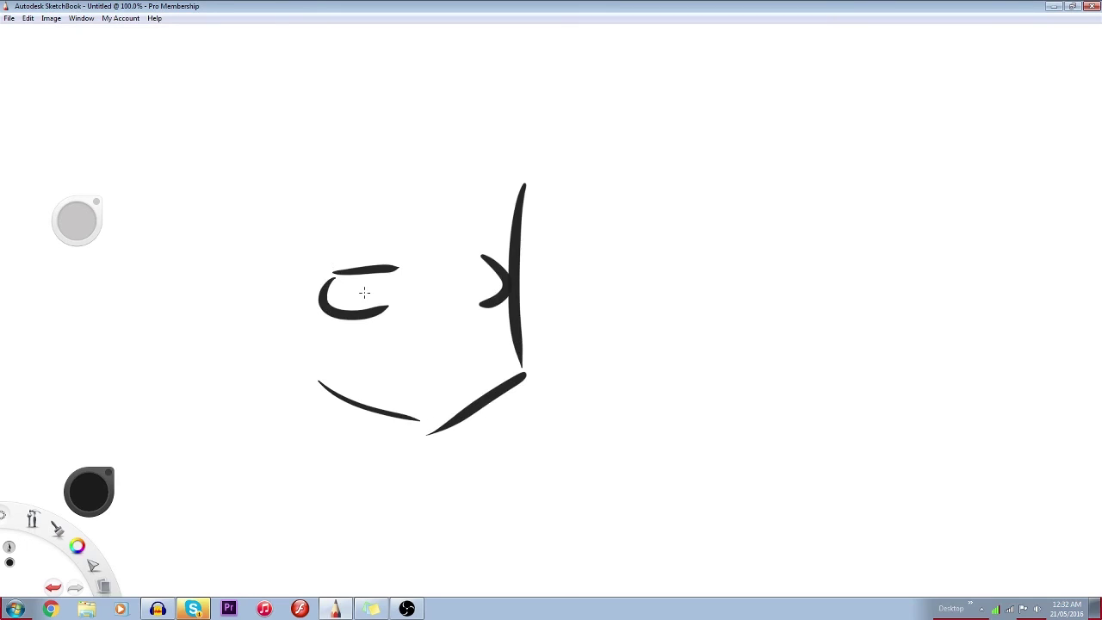
left_click_drag(344, 281, 379, 284)
left_click_drag(472, 273, 463, 269)
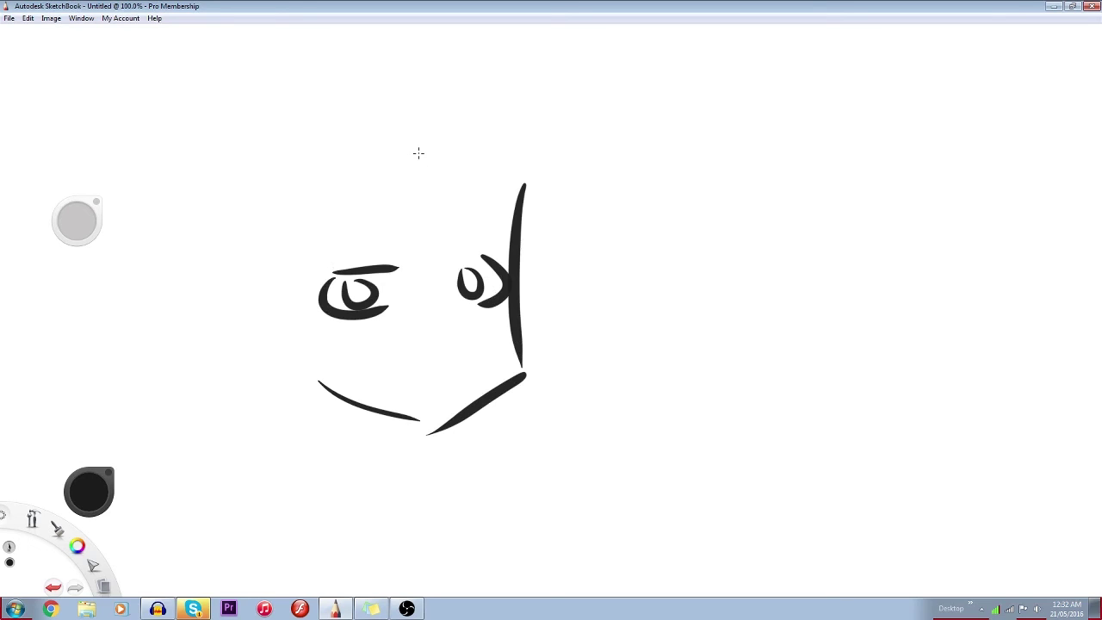
Draw a thin head contour, an ear and a long pointed lock of hair in front of it
left_click_drag(508, 132, 319, 121)
left_click_drag(245, 214, 272, 293)
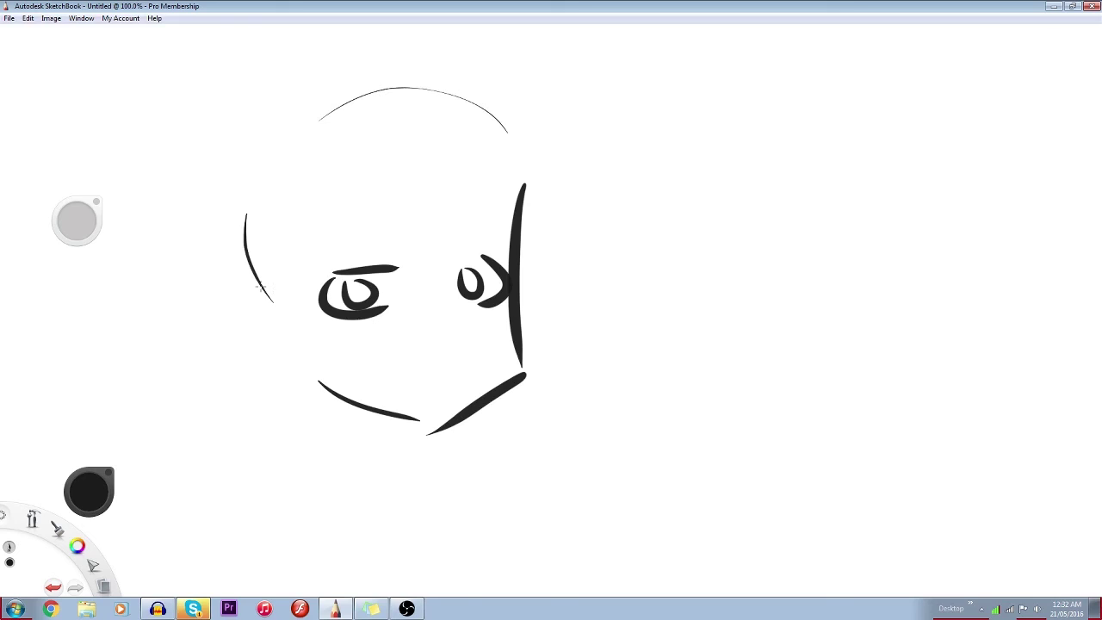
left_click_drag(272, 291, 291, 338)
left_click_drag(280, 237, 321, 484)
Draw a choppy fringe across the forehead and jagged strands along the far side of the face
mouse_move(310, 203)
left_mouse_down()
mouse_move(326, 461)
mouse_move(332, 211)
mouse_move(354, 196)
mouse_move(360, 242)
mouse_move(396, 164)
left_mouse_up()
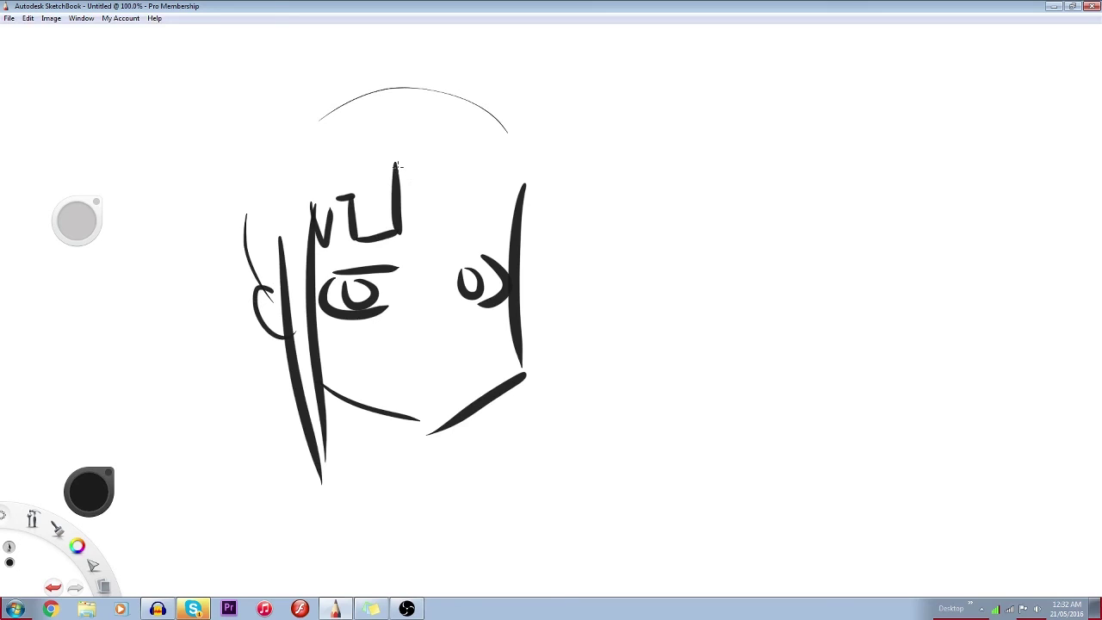
left_click_drag(396, 166, 444, 263)
mouse_move(438, 164)
left_mouse_down()
mouse_move(512, 169)
mouse_move(536, 233)
mouse_move(541, 319)
left_mouse_up()
left_click_drag(558, 183, 542, 255)
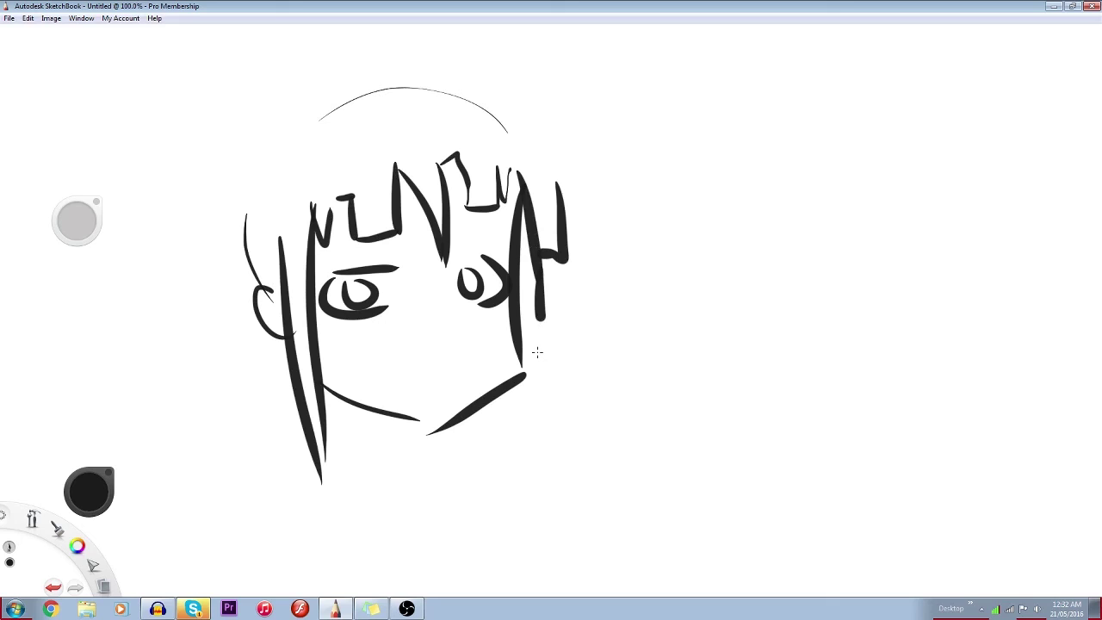
left_click_drag(541, 319, 529, 378)
left_click_drag(522, 403, 508, 442)
left_click_drag(358, 251, 403, 244)
key("ctrl+z")
Draw the thick outer hair contour over the head, ending in pointed tips on both sides
left_click_drag(288, 114, 587, 114)
mouse_move(532, 107)
left_mouse_down()
mouse_move(575, 174)
mouse_move(532, 171)
left_mouse_up()
mouse_move(274, 113)
left_mouse_down()
mouse_move(231, 169)
mouse_move(239, 246)
mouse_move(228, 386)
left_mouse_up()
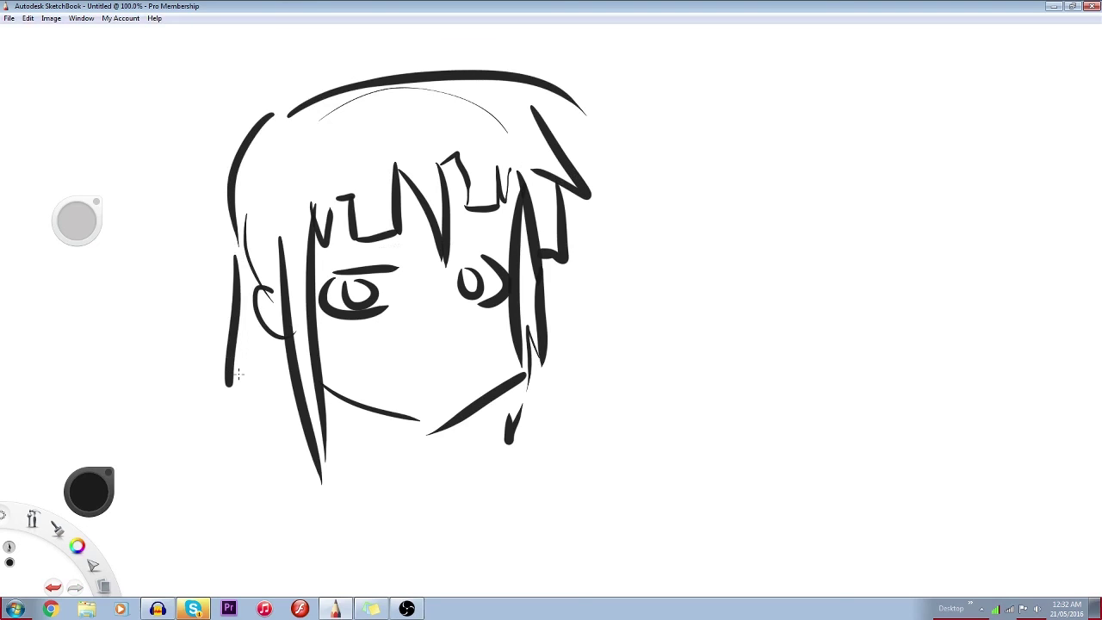
left_click_drag(229, 404, 297, 426)
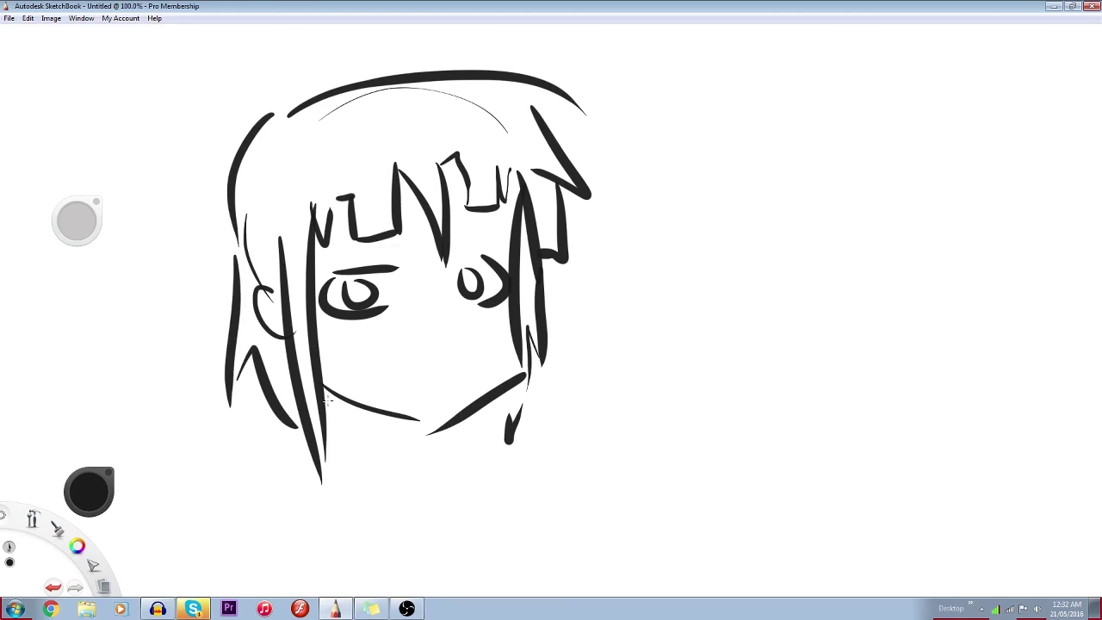
left_click_drag(284, 388, 302, 418)
Add thick curved tufts to both sides of the hair and a long arrow pointing at the head
left_click_drag(266, 120, 213, 277)
left_click_drag(212, 263, 242, 252)
left_click_drag(243, 252, 256, 271)
left_click_drag(561, 214, 541, 258)
left_click_drag(802, 123, 607, 131)
left_click_drag(633, 113, 642, 144)
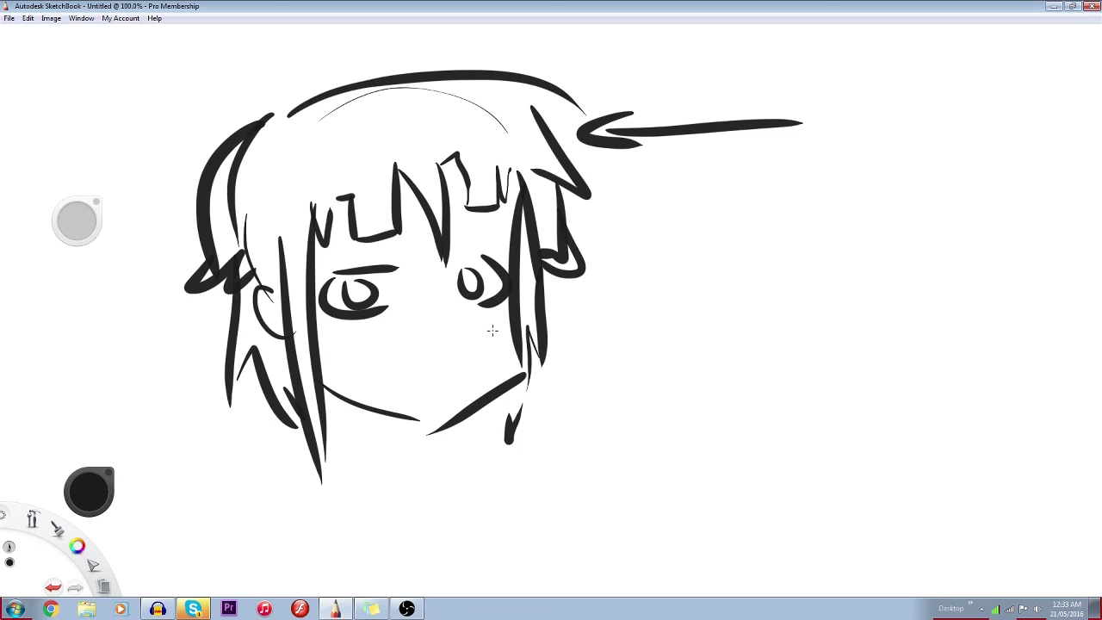
Draw a wide flat mouth with marked corners, short strokes under both eyes, and eyebrows below the fringe
left_click_drag(477, 371, 338, 389)
left_click_drag(482, 365, 494, 384)
left_click_drag(388, 317, 352, 349)
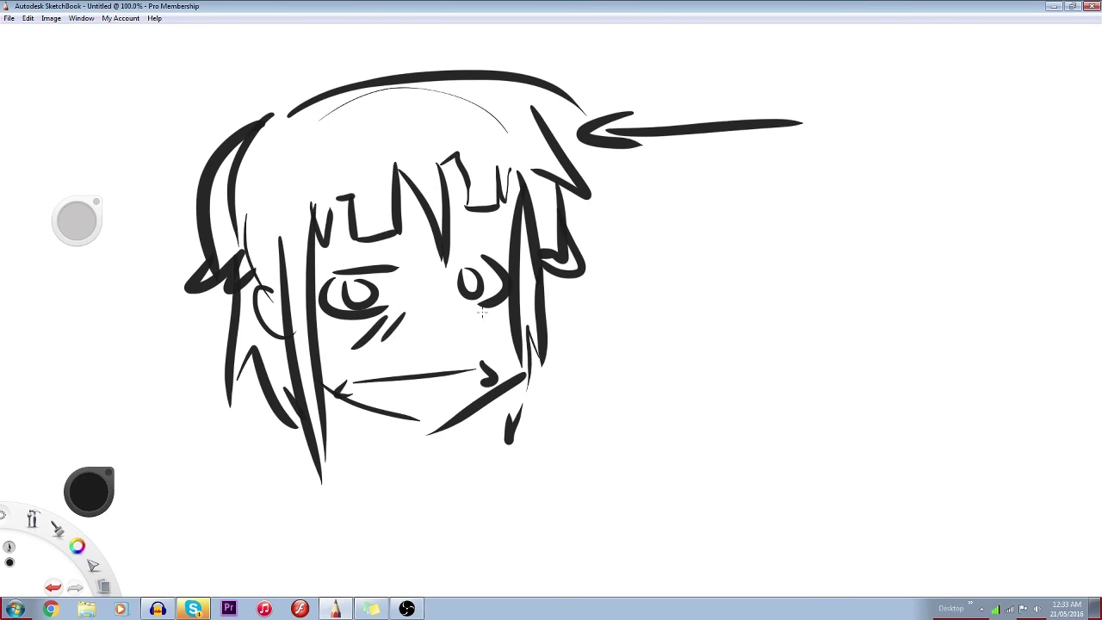
left_click_drag(465, 311, 486, 328)
left_click_drag(328, 252, 383, 240)
left_click_drag(463, 231, 493, 225)
Draw the neck, open collar and rounded shoulders, with a long curved line rising from one shoulder
mouse_move(385, 414)
left_mouse_down()
mouse_move(355, 474)
mouse_move(351, 512)
left_mouse_up()
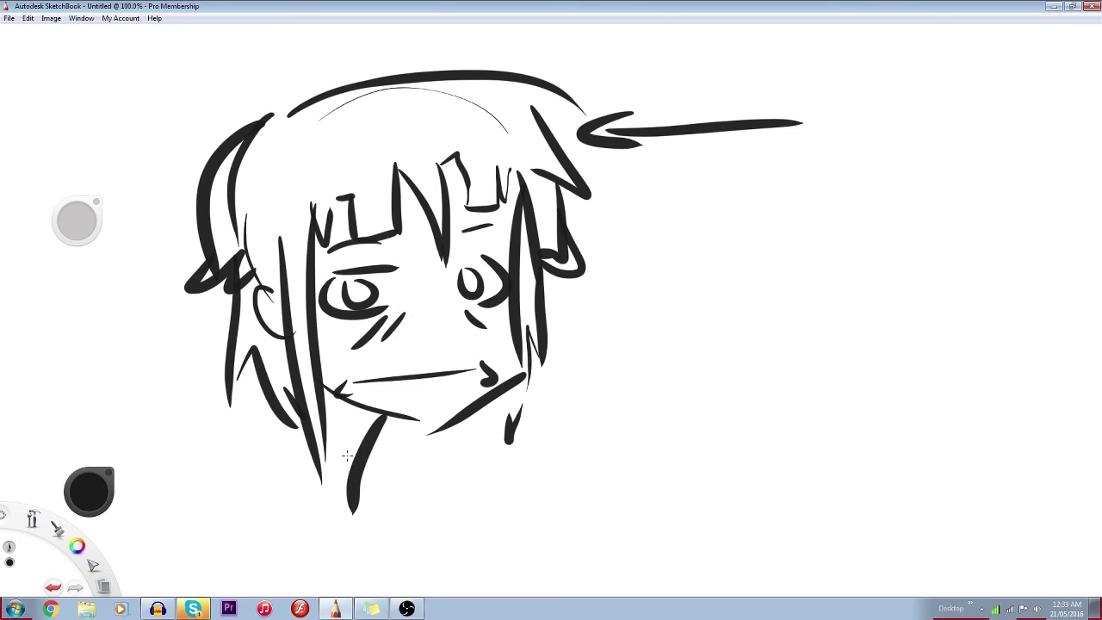
left_click_drag(338, 415, 322, 551)
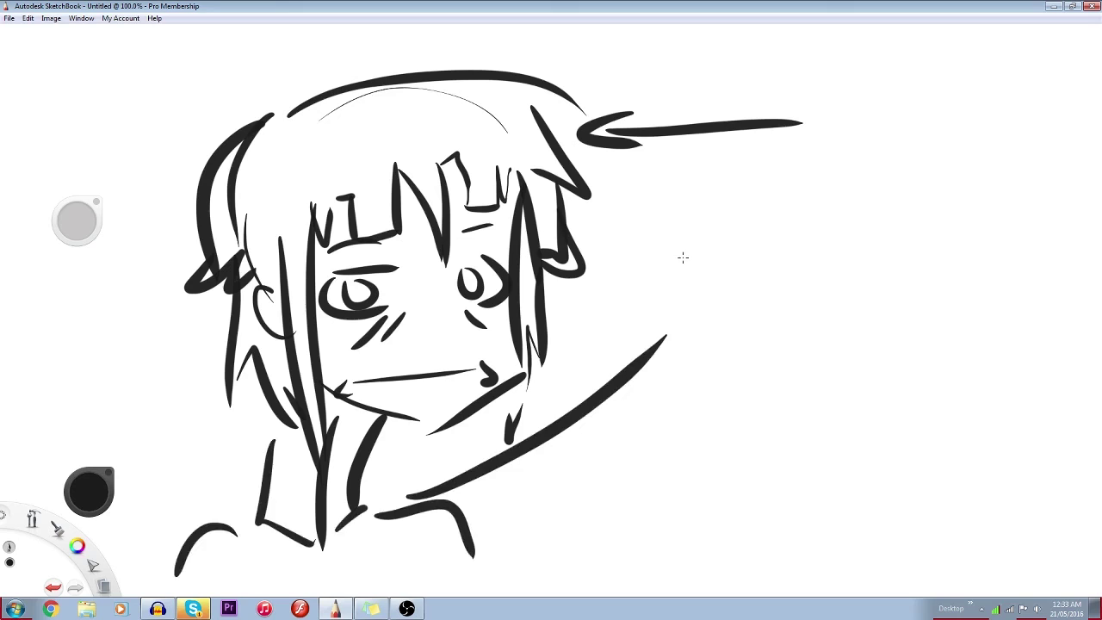
Draw a puppet-like figure beside the face with a round head, circled cross eyes and outstretched arms
mouse_move(694, 246)
left_mouse_down()
mouse_move(714, 301)
mouse_move(732, 274)
left_mouse_up()
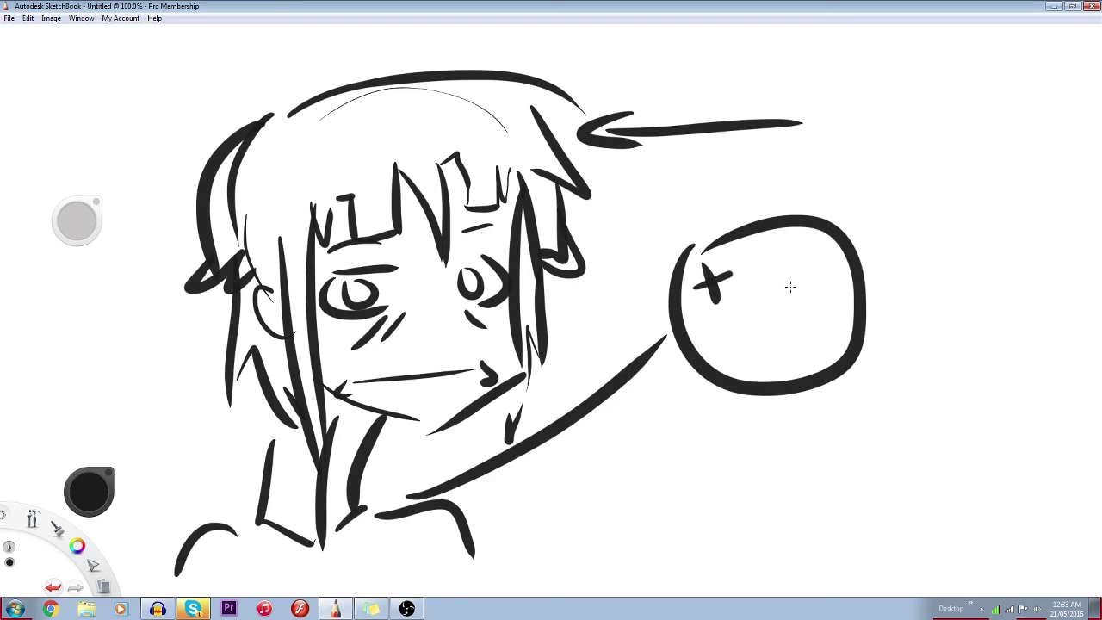
left_click_drag(790, 287, 800, 322)
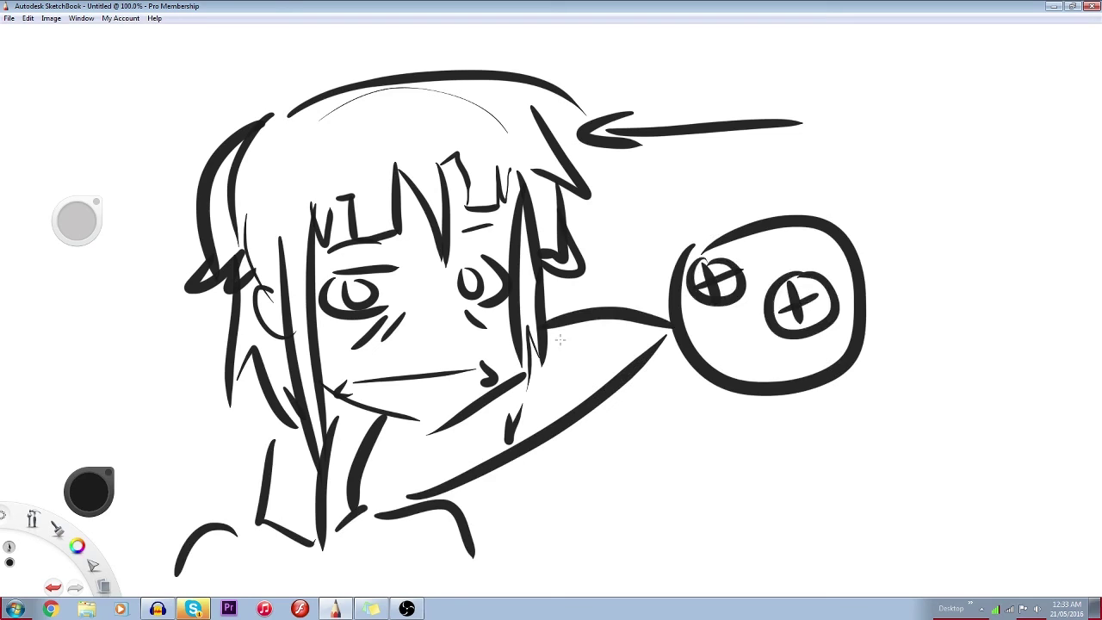
left_click_drag(530, 339, 659, 344)
mouse_move(794, 394)
left_mouse_down()
mouse_move(558, 414)
mouse_move(511, 445)
mouse_move(522, 400)
mouse_move(800, 416)
mouse_move(585, 596)
left_mouse_up()
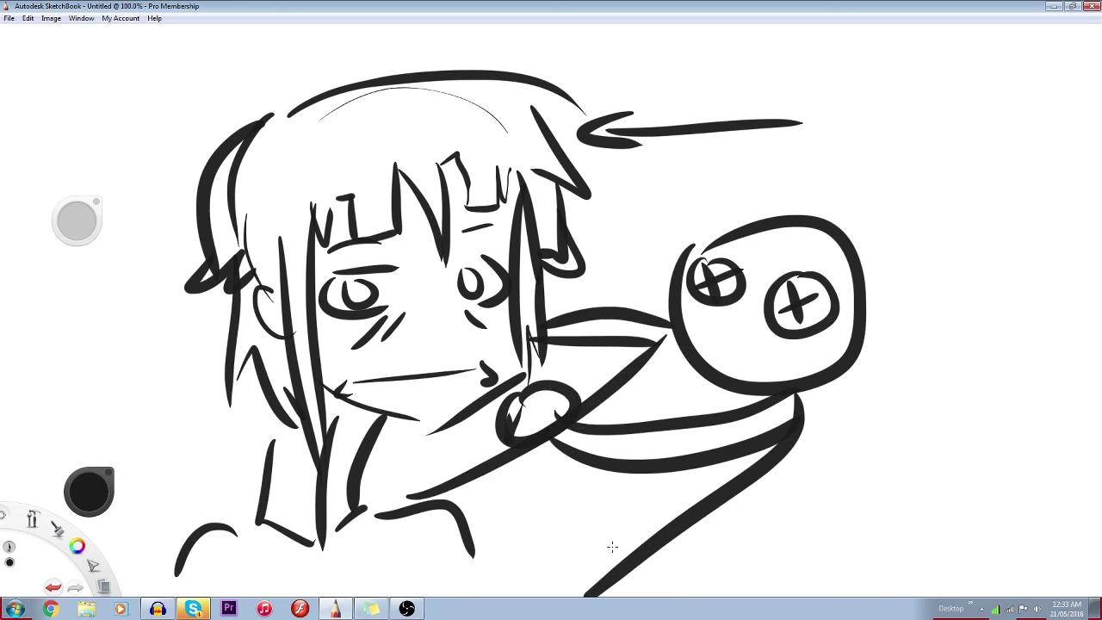
Letter "U GAY" above the round-headed figure and enclose it in a speech bubble pointing at that head
left_click_drag(634, 169, 641, 208)
mouse_move(659, 167)
left_mouse_down()
mouse_move(665, 194)
mouse_move(653, 210)
left_mouse_up()
mouse_move(725, 160)
left_mouse_down()
mouse_move(713, 173)
mouse_move(732, 191)
left_mouse_up()
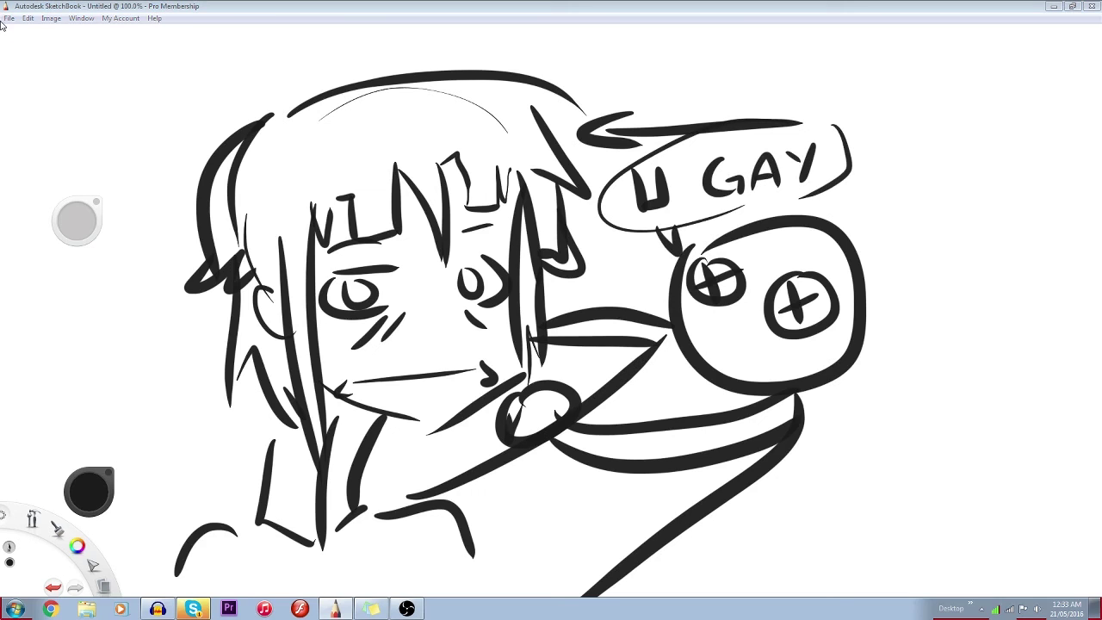
Start a new canvas and draw a face with two vertical sides and half-closed eyes under squared lids
left_click(27, 18)
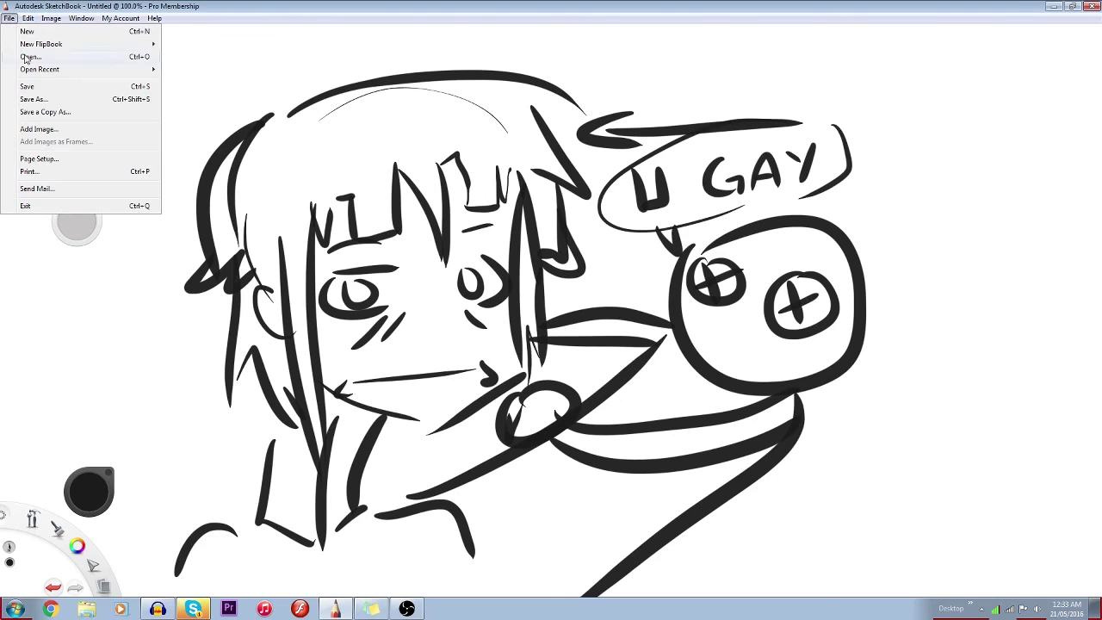
left_click(33, 33)
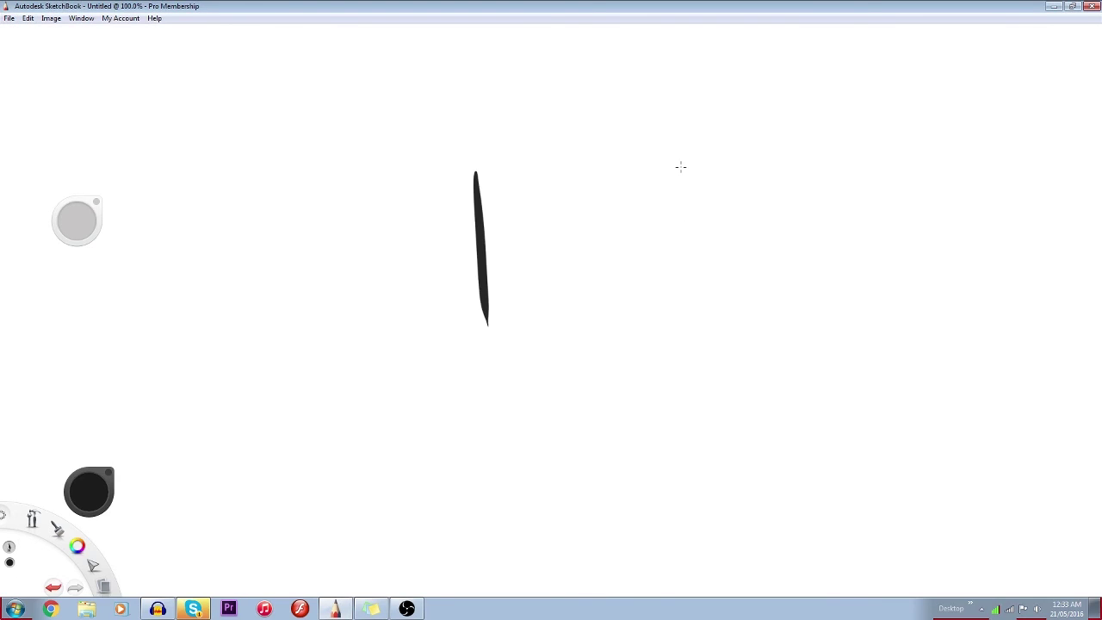
left_click_drag(677, 162, 678, 317)
left_click_drag(498, 210, 548, 227)
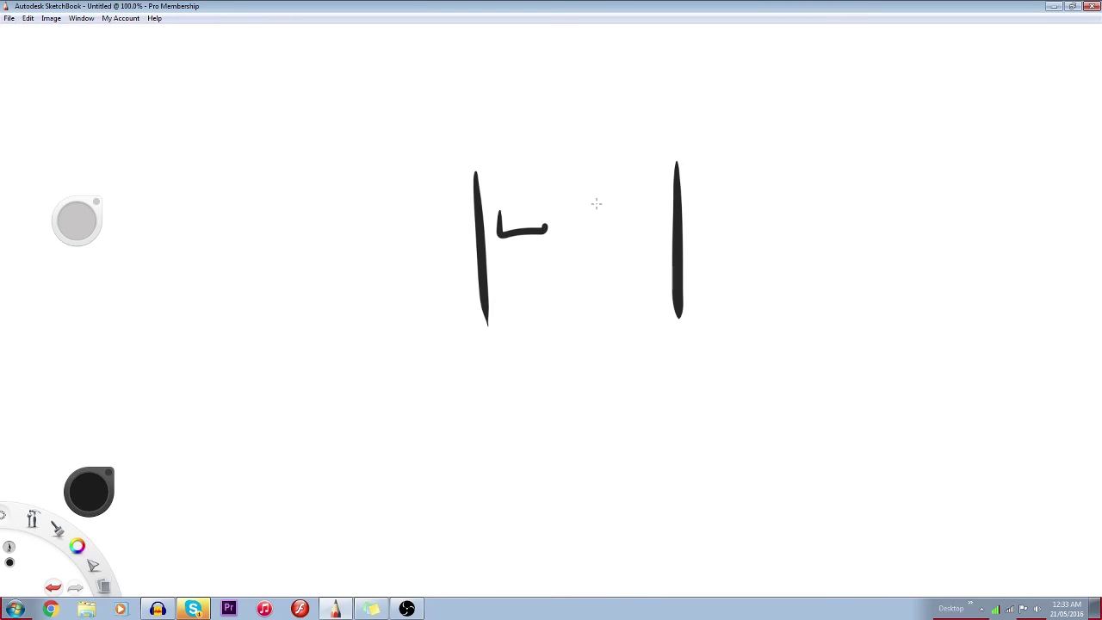
mouse_move(544, 228)
left_mouse_down()
mouse_move(544, 210)
mouse_move(646, 203)
left_mouse_up()
left_click_drag(507, 234, 632, 237)
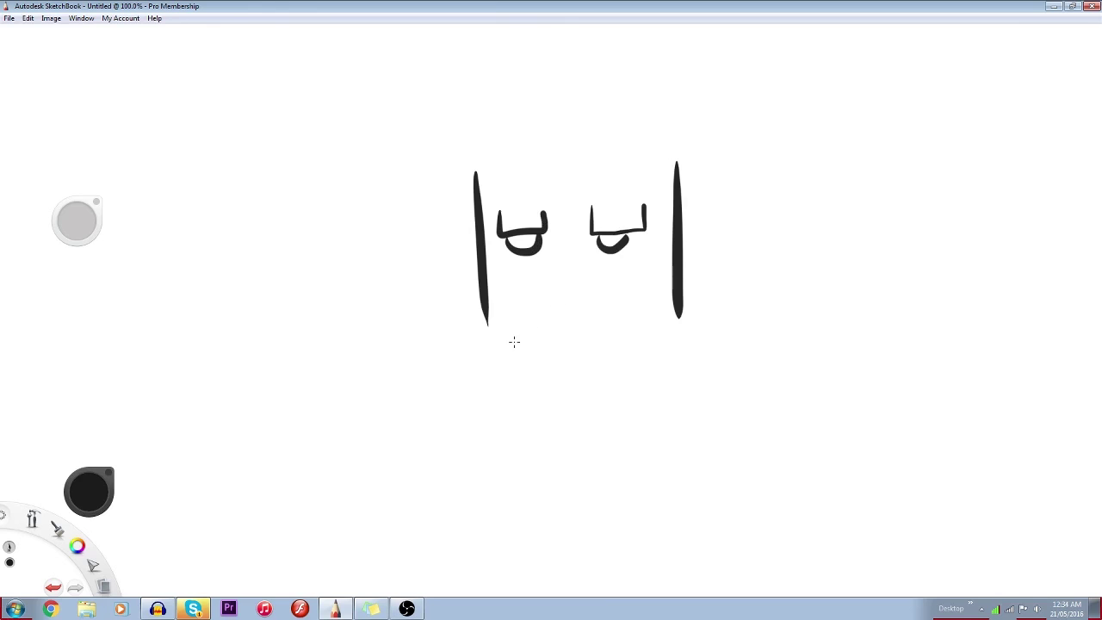
Draw a wide drooping lip line with rounded hanging ends and a row of square teeth above it
mouse_move(499, 383)
left_mouse_down()
mouse_move(514, 335)
mouse_move(628, 315)
mouse_move(682, 387)
mouse_move(476, 401)
mouse_move(518, 384)
left_mouse_up()
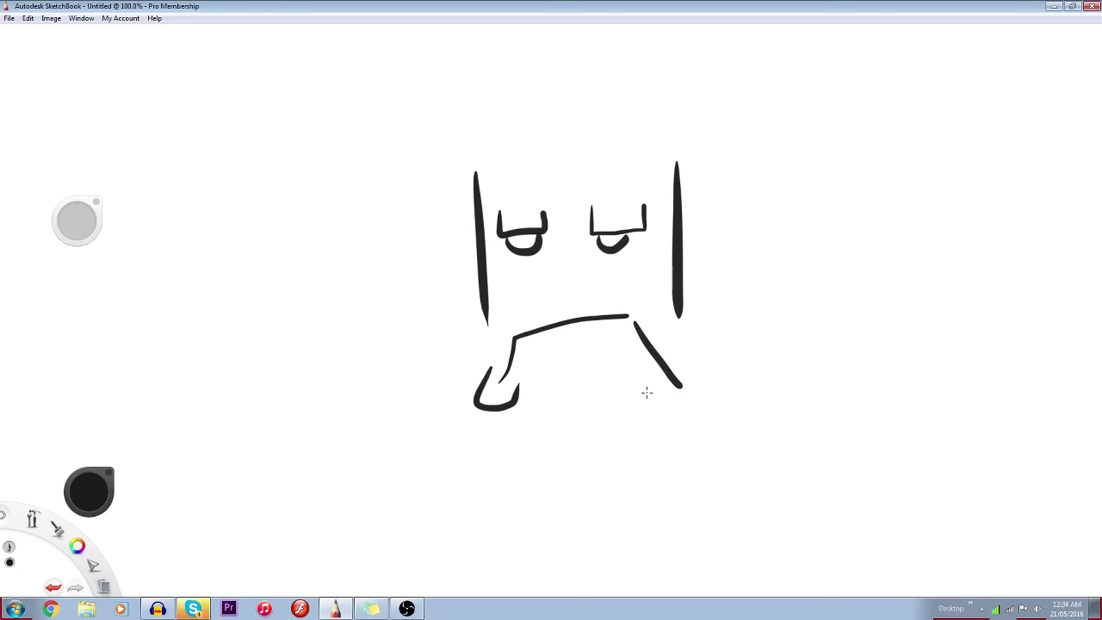
left_click_drag(646, 388, 703, 391)
mouse_move(520, 336)
left_mouse_down()
mouse_move(522, 306)
mouse_move(623, 317)
left_mouse_up()
left_click_drag(539, 312, 538, 328)
mouse_move(566, 308)
left_mouse_down()
mouse_move(566, 324)
mouse_move(589, 318)
left_mouse_up()
Join the face sides to the hanging ends, draw a flat jaw line, and mark the chin with short strokes
left_click_drag(486, 318, 514, 411)
mouse_move(515, 409)
left_mouse_down()
mouse_move(628, 422)
mouse_move(639, 405)
left_mouse_up()
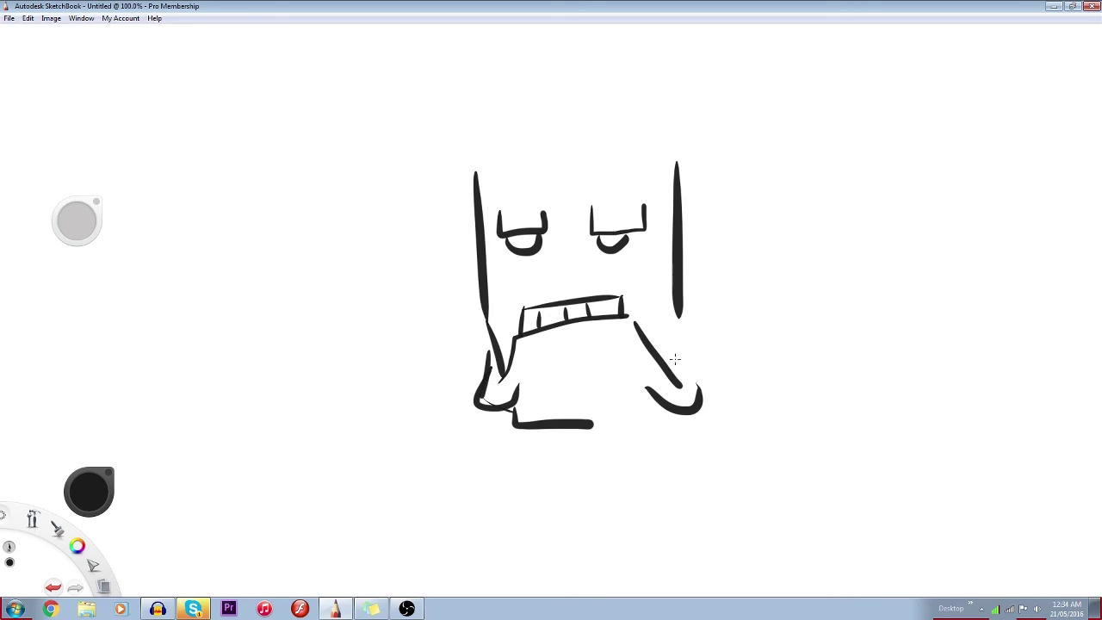
left_click_drag(678, 319, 670, 386)
left_click_drag(639, 419, 652, 407)
left_click_drag(567, 362, 567, 376)
left_click_drag(595, 349, 562, 356)
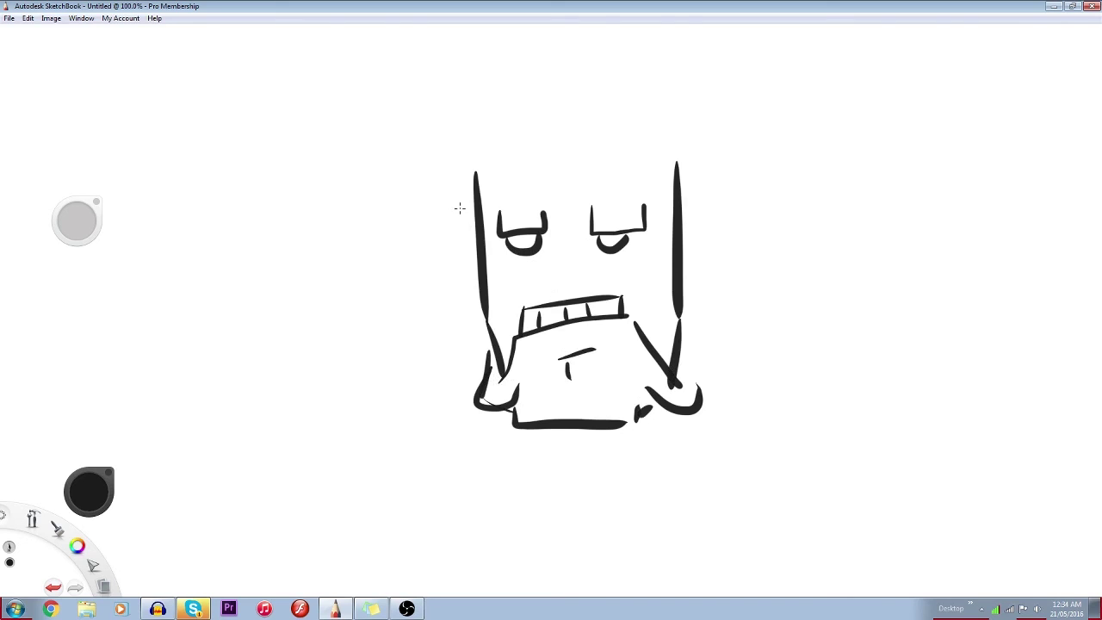
Draw a headband with a filled oval gem, an ear on each side, and looped curly hair around the head
left_click_drag(459, 208, 679, 188)
left_click_drag(548, 132, 679, 186)
left_click_drag(534, 138, 474, 169)
left_click_drag(476, 231, 478, 283)
left_click_drag(684, 215, 688, 276)
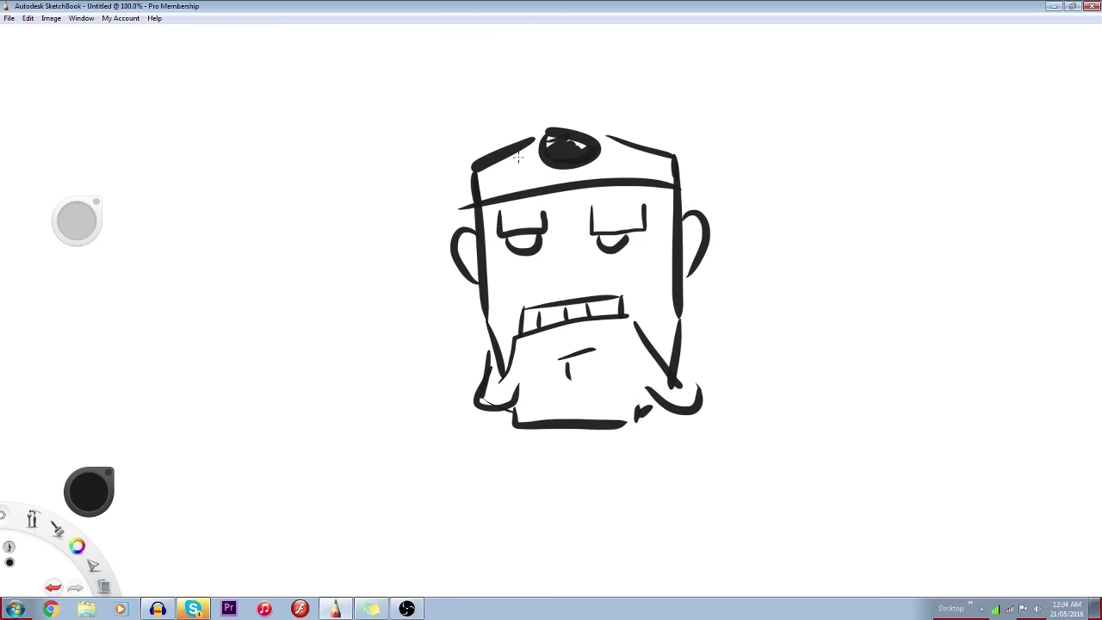
mouse_move(475, 160)
left_mouse_down()
mouse_move(689, 159)
mouse_move(689, 217)
mouse_move(464, 152)
mouse_move(475, 211)
left_mouse_up()
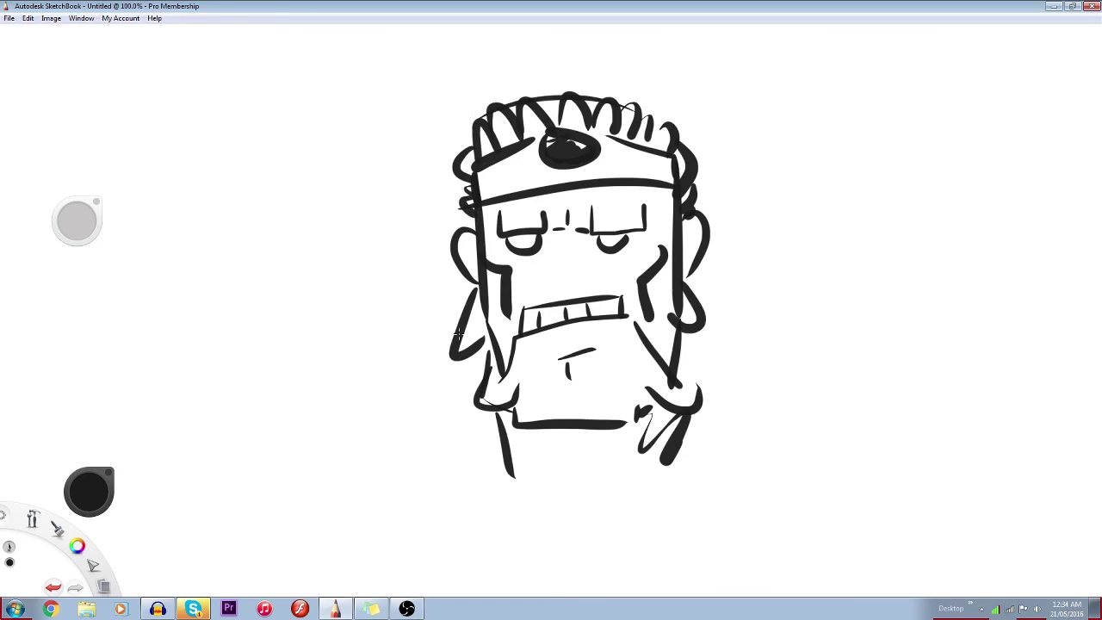
Add cheek, neck and shoulder strokes to the head and draw a thick downward arrow on each side of it
left_click_drag(453, 460, 403, 470)
left_click_drag(402, 210, 422, 341)
mouse_move(384, 303)
left_mouse_down()
mouse_move(433, 317)
mouse_move(440, 303)
left_mouse_up()
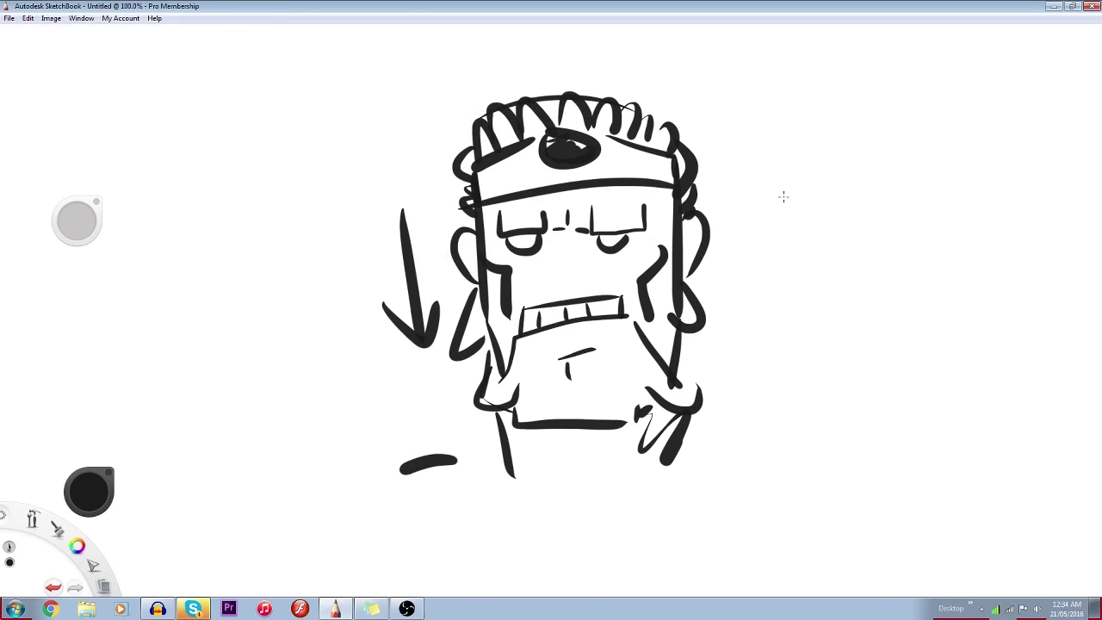
left_click_drag(786, 174, 784, 321)
left_click_drag(749, 274, 779, 331)
left_click_drag(802, 272, 782, 331)
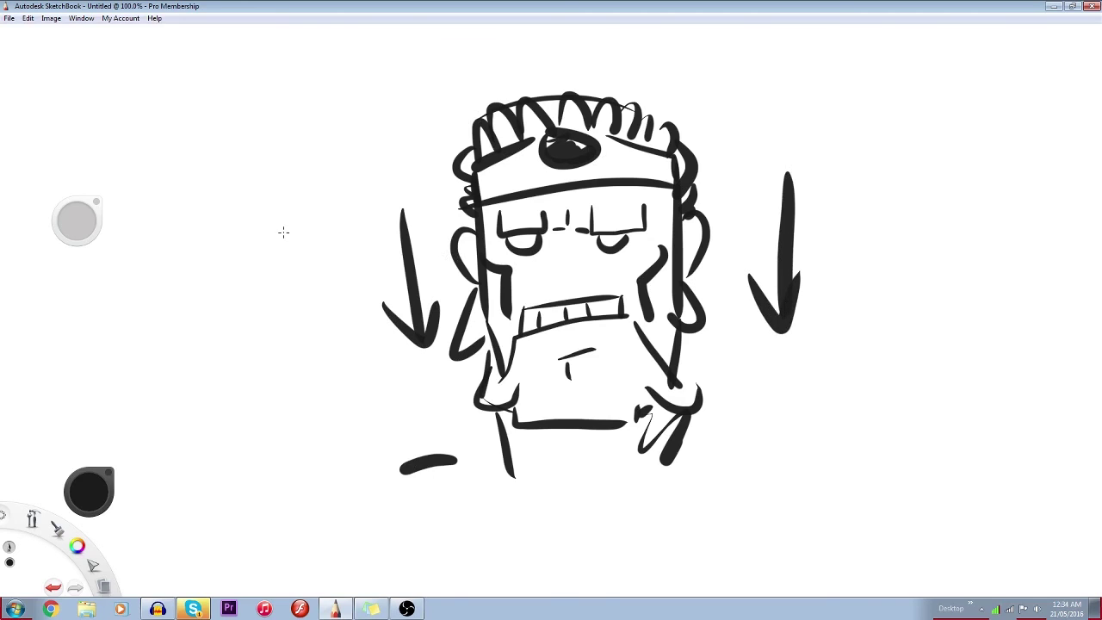
Draw a small spiky-haired figure beside the head, sitting with an oval body, a raised hand and crossed legs
left_click_drag(294, 132, 258, 173)
left_click_drag(253, 132, 253, 177)
left_click_drag(220, 157, 287, 187)
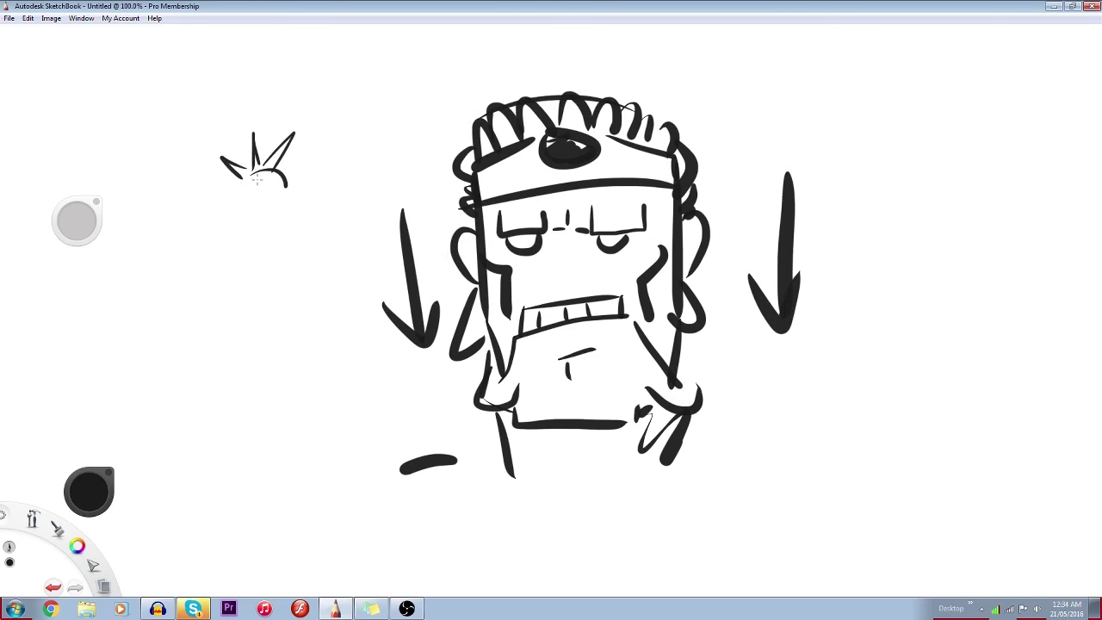
left_click_drag(254, 182, 283, 185)
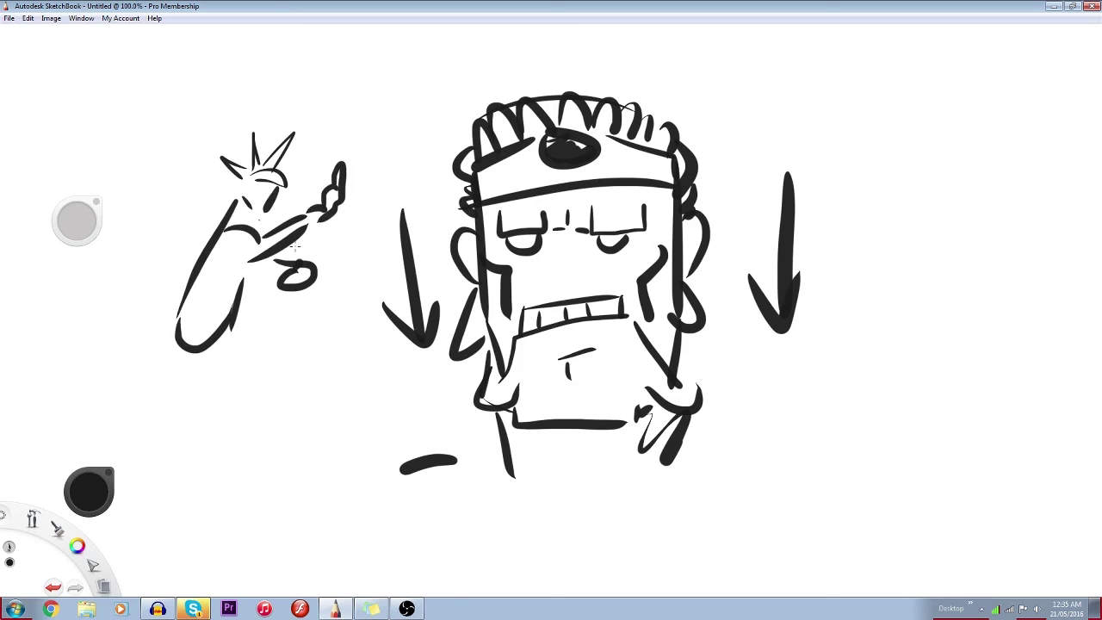
mouse_move(294, 247)
left_mouse_down()
mouse_move(314, 258)
mouse_move(249, 292)
left_mouse_up()
left_click_drag(223, 346, 338, 415)
mouse_move(351, 370)
left_mouse_down()
mouse_move(327, 389)
mouse_move(327, 412)
left_mouse_up()
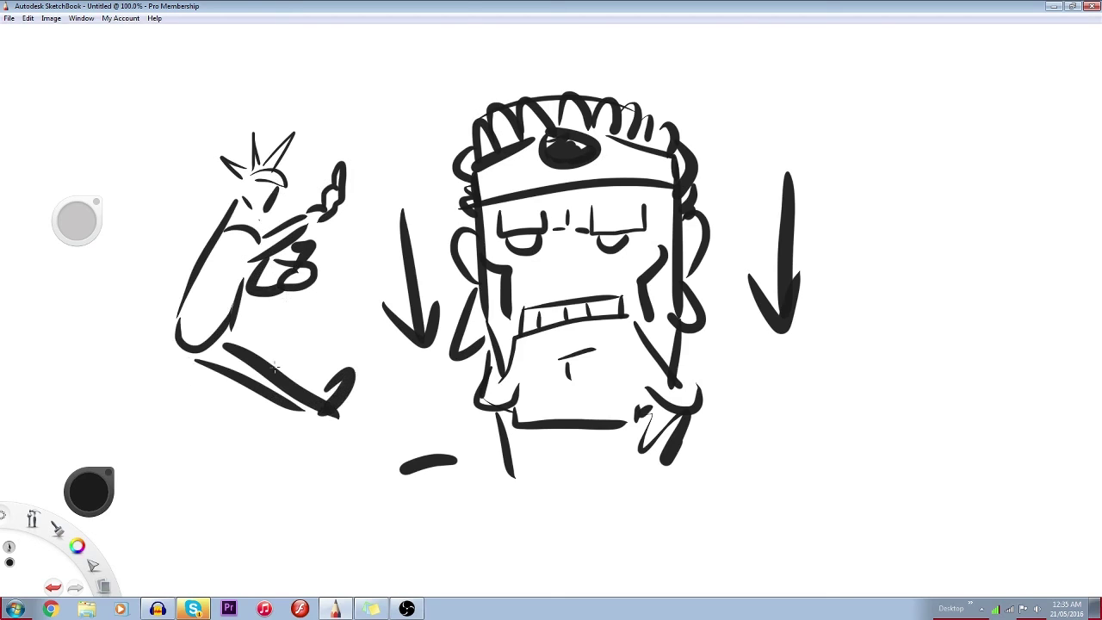
mouse_move(188, 353)
left_mouse_down()
mouse_move(166, 405)
mouse_move(273, 370)
left_mouse_up()
left_click_drag(205, 415, 284, 368)
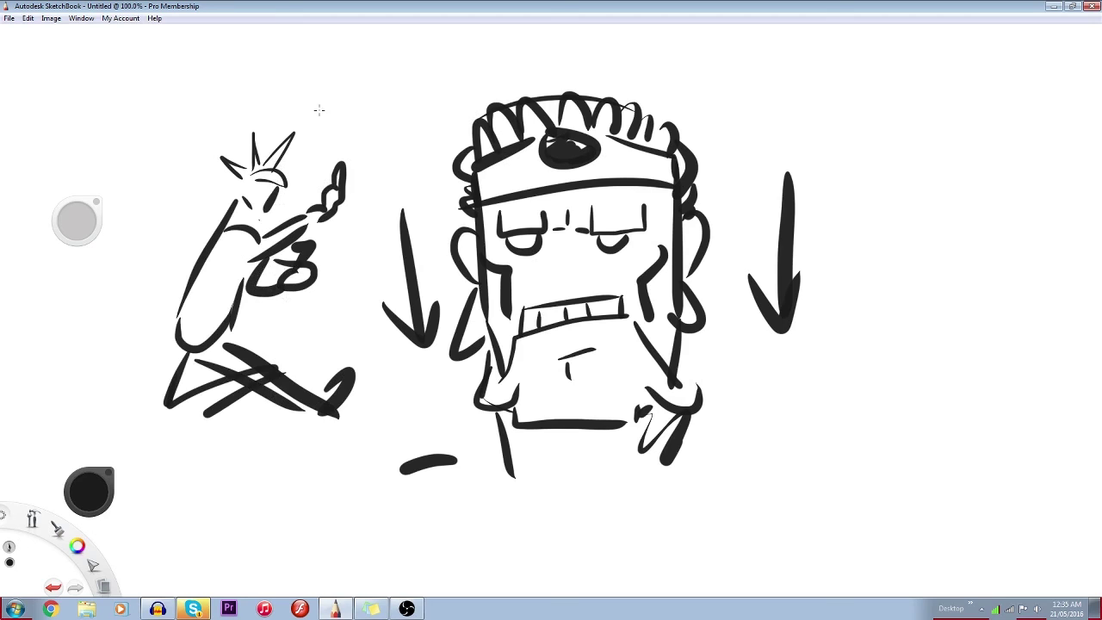
Letter a short handwritten word above the raised hand of the small spiky-haired figure
left_click_drag(308, 107, 334, 102)
left_click_drag(320, 91, 319, 127)
left_click_drag(338, 96, 355, 107)
mouse_move(363, 86)
left_mouse_down()
mouse_move(365, 109)
mouse_move(392, 106)
left_mouse_up()
Start a new canvas without saving the drawing and letter "SOUL" in large slanted capitals
left_click(9, 18)
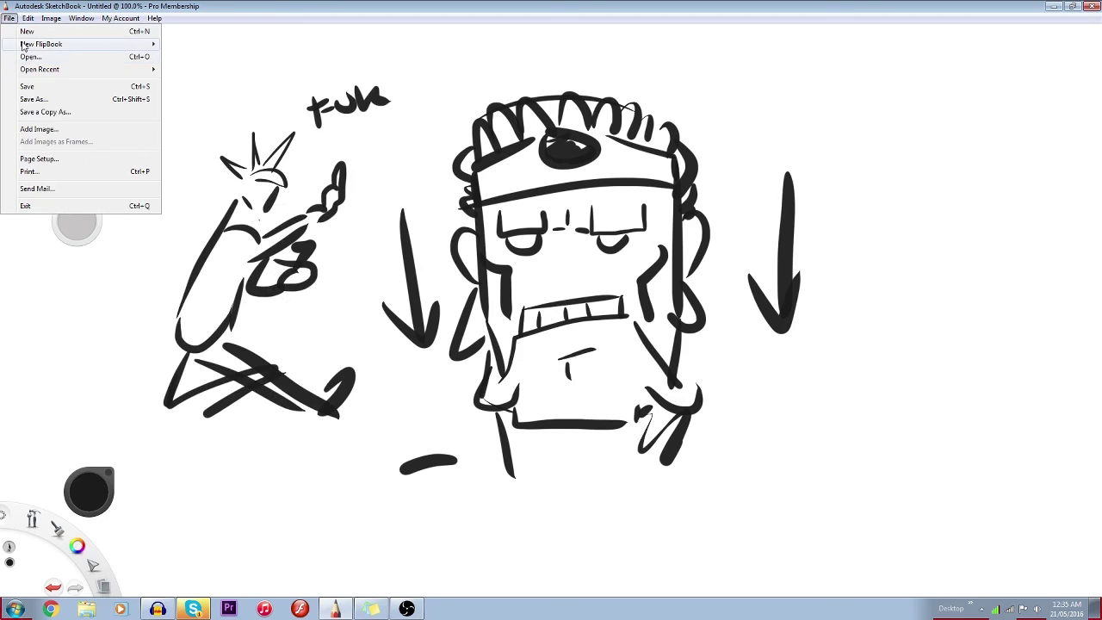
left_click(27, 32)
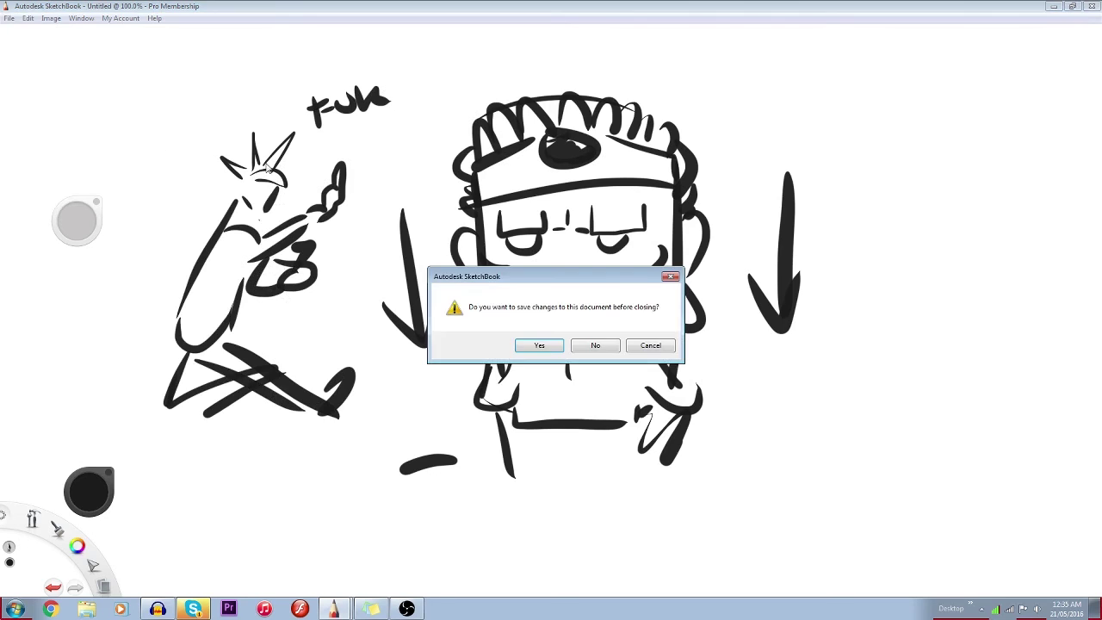
left_click(582, 353)
left_click_drag(420, 211, 381, 298)
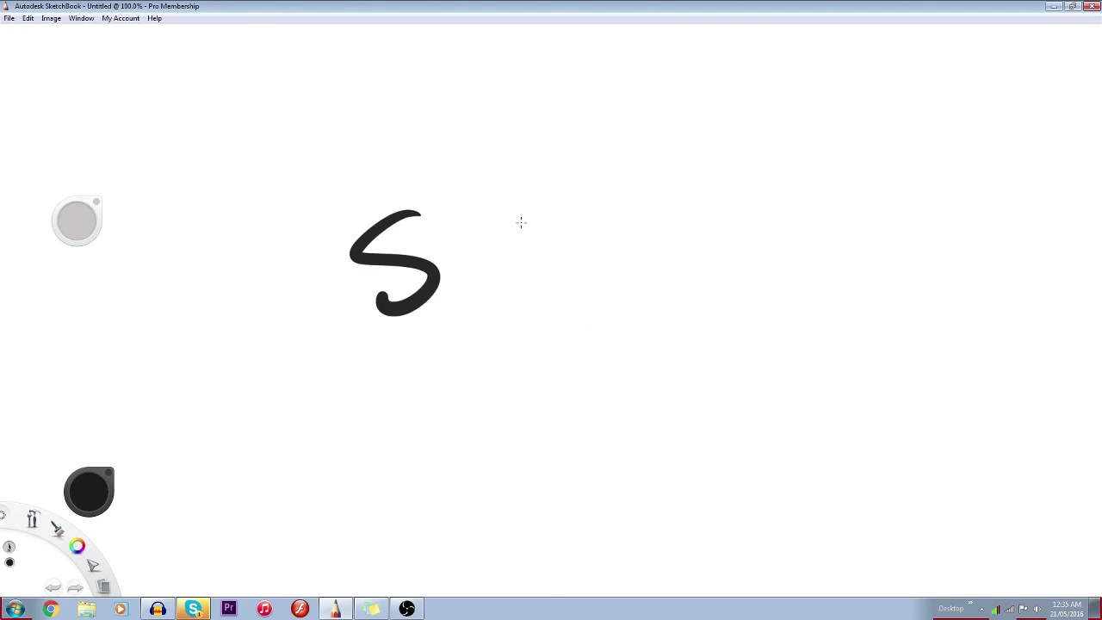
mouse_move(446, 228)
left_mouse_down()
mouse_move(510, 255)
mouse_move(442, 243)
left_mouse_up()
left_click_drag(499, 204, 584, 260)
left_click_drag(591, 176, 663, 216)
Letter "EAT" in slanted capitals below "SOUL", with long top bars on the E and T
mouse_move(464, 338)
left_mouse_down()
mouse_move(479, 421)
mouse_move(548, 294)
left_mouse_up()
mouse_move(474, 375)
left_mouse_down()
mouse_move(530, 359)
mouse_move(517, 349)
left_mouse_up()
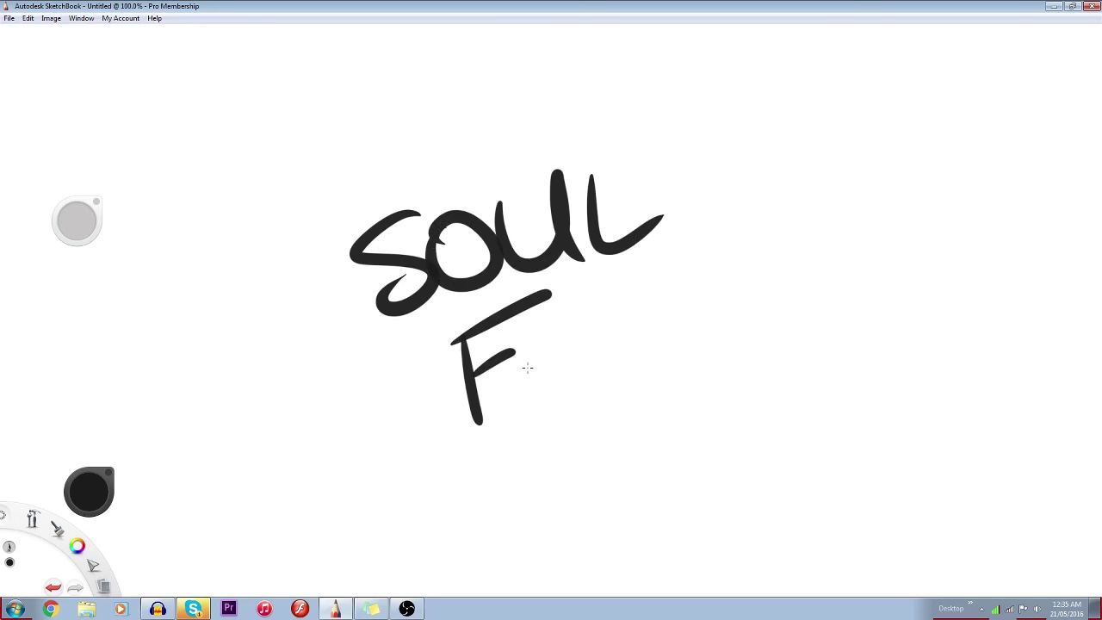
left_click_drag(478, 410, 527, 380)
left_click_drag(523, 389, 581, 372)
left_click_drag(603, 313, 612, 362)
left_click_drag(545, 312, 606, 277)
left_click_drag(605, 298, 611, 360)
Add "ER" to complete the word "EATER" and draw a thick slanted underline beneath it
left_click_drag(616, 303, 622, 358)
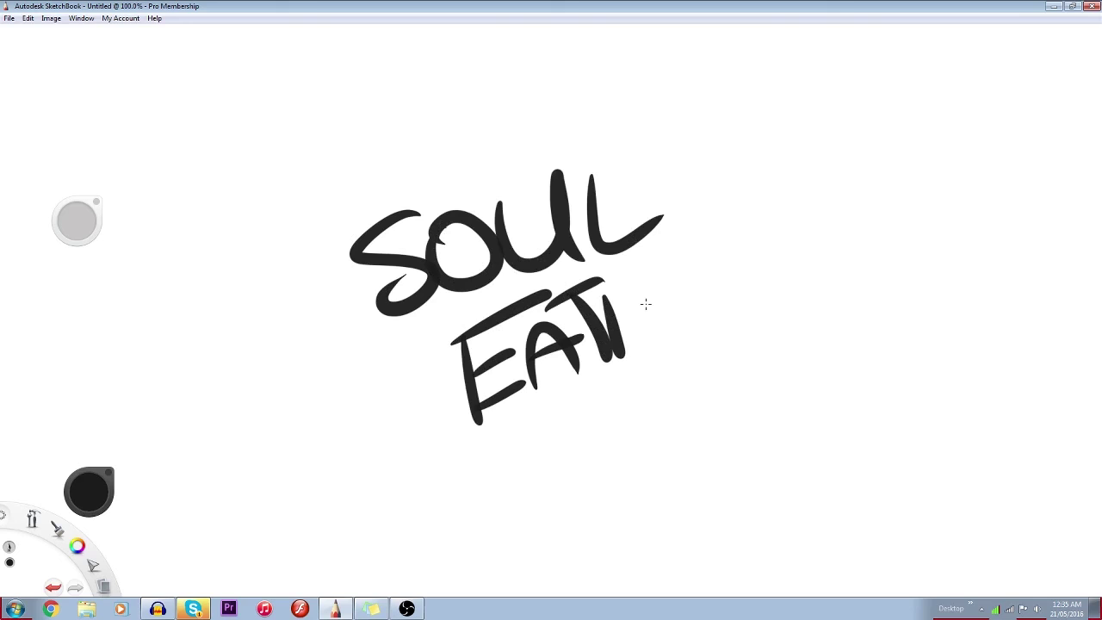
left_click_drag(601, 292, 651, 270)
left_click_drag(614, 324, 646, 305)
left_click_drag(623, 344, 656, 317)
left_click_drag(665, 272, 680, 334)
mouse_move(661, 267)
left_mouse_down()
mouse_move(665, 313)
mouse_move(728, 319)
left_mouse_up()
left_click_drag(544, 439, 720, 360)
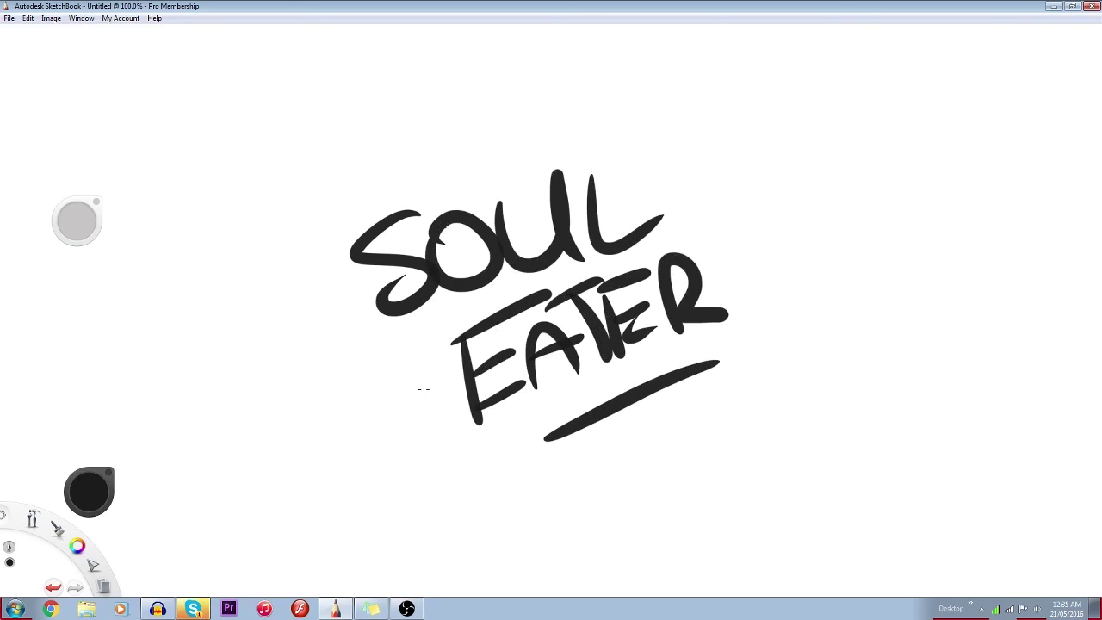